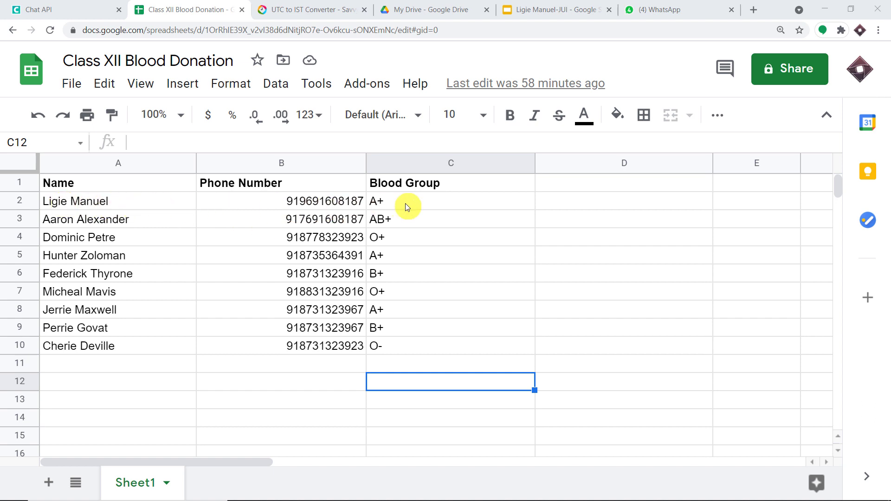
Step: Switch to WhatsApp Web, download the donor's certificate from the link in the thank-you message and open the PDF
left_click(668, 6)
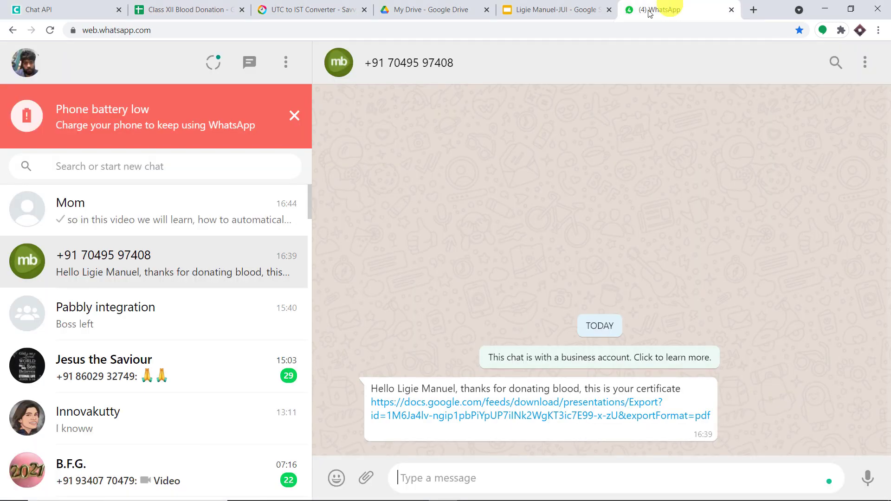
left_click(429, 408)
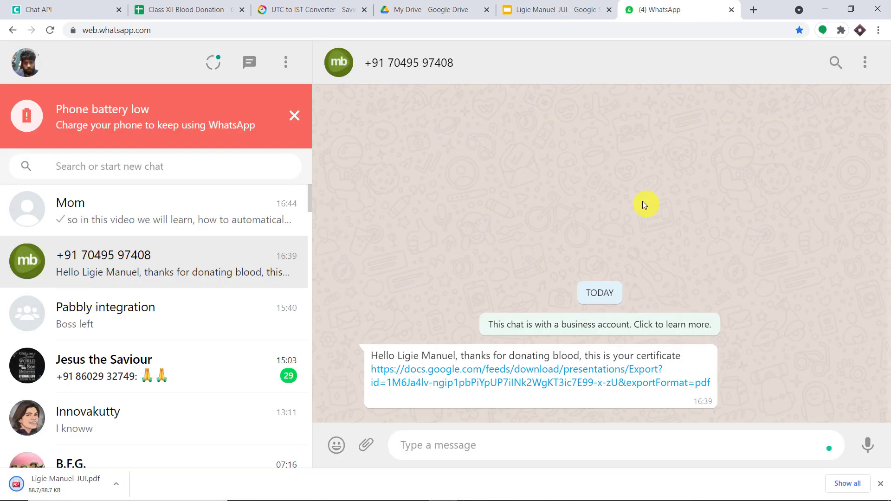
left_click(73, 485)
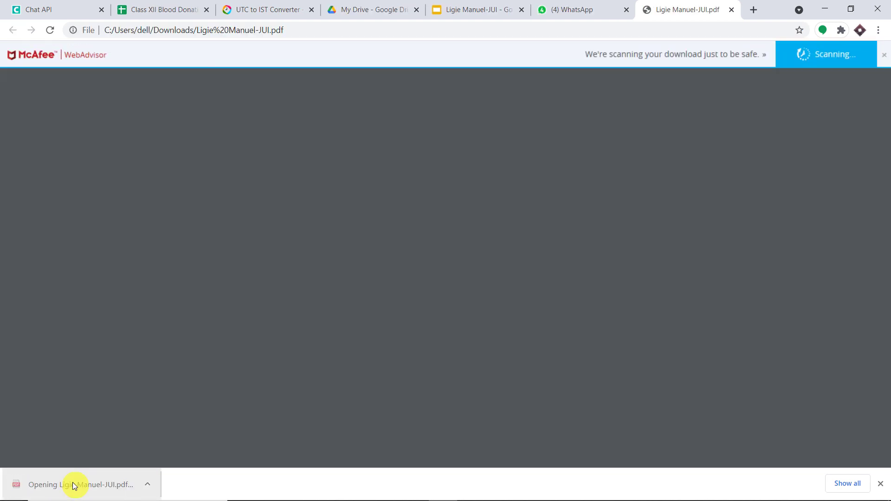
scroll(578, 243, "down", 3)
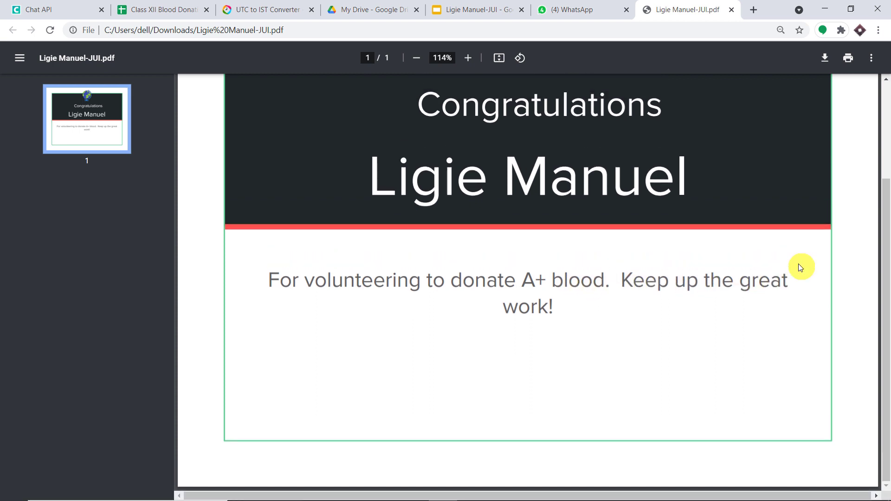
Step: Compare the opened certificate PDF with the donor's entry in the Class XII Blood Donation spreadsheet
left_click(138, 10)
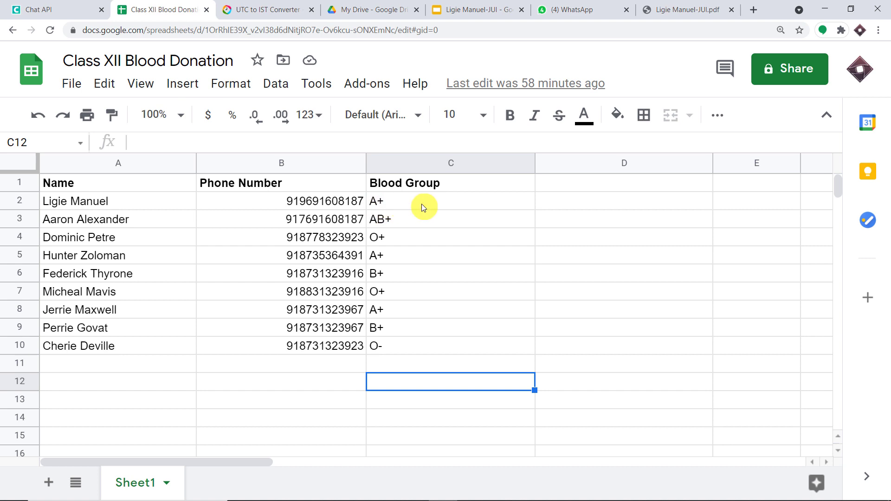
left_click(688, 10)
scroll(506, 185, "up", 4)
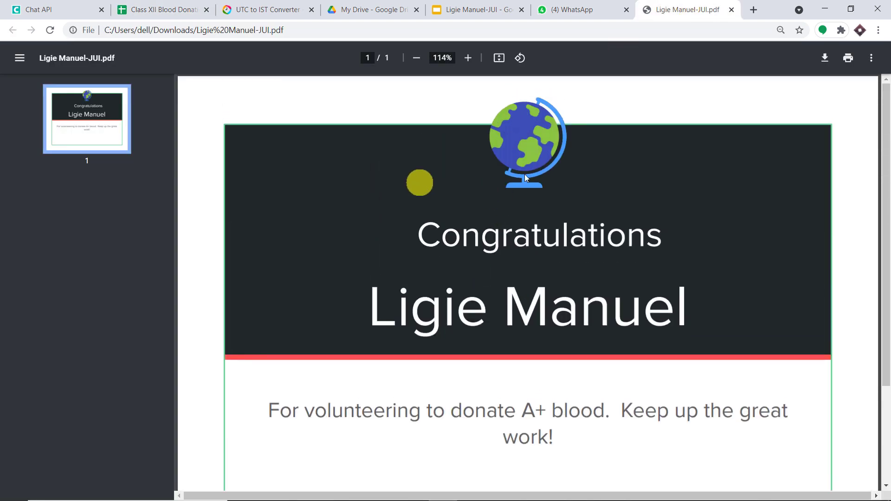
left_click(132, 9)
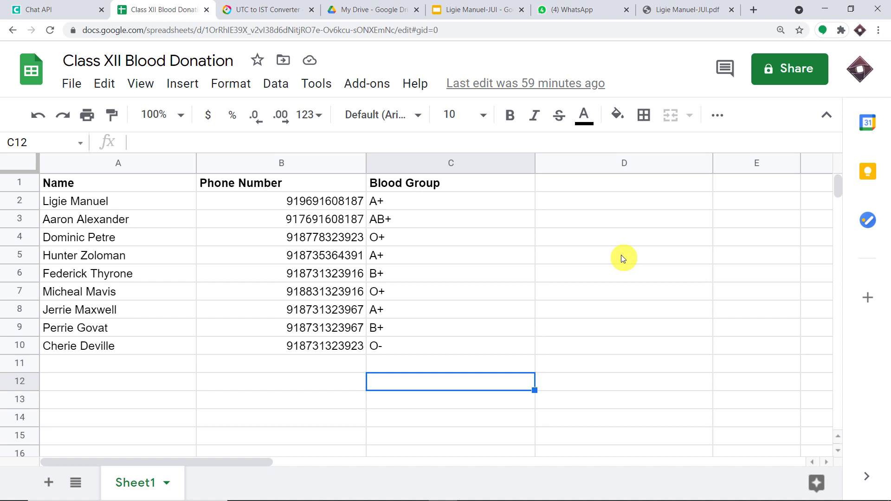
Step: Go to pabbly.com in a new browser tab, sign in to the account and access Pabbly Connect
left_click(754, 10)
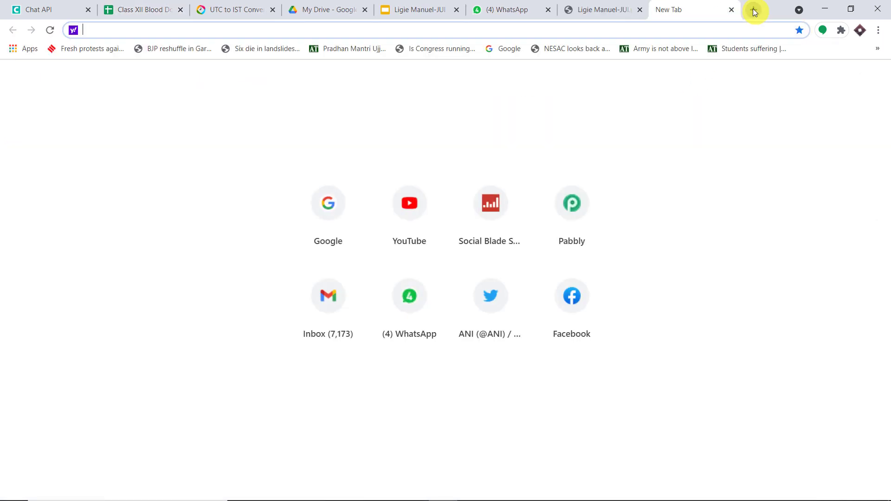
type("pabbly.com")
key("Return")
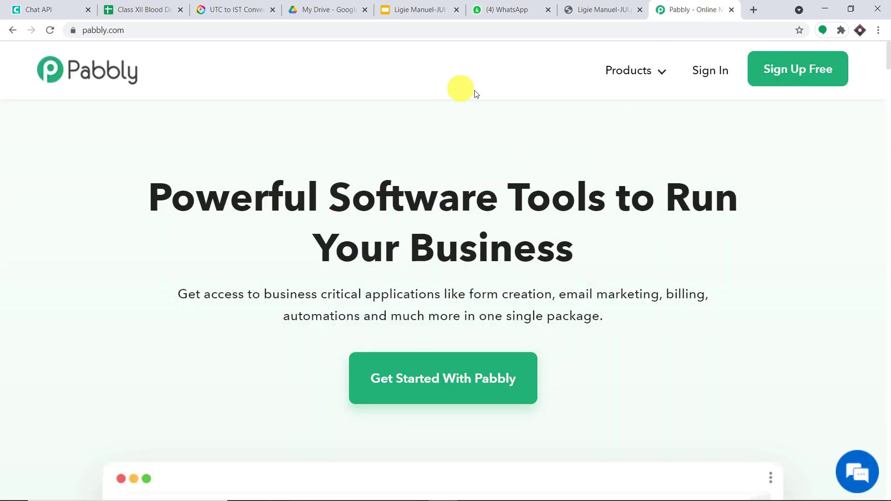
left_click(702, 73)
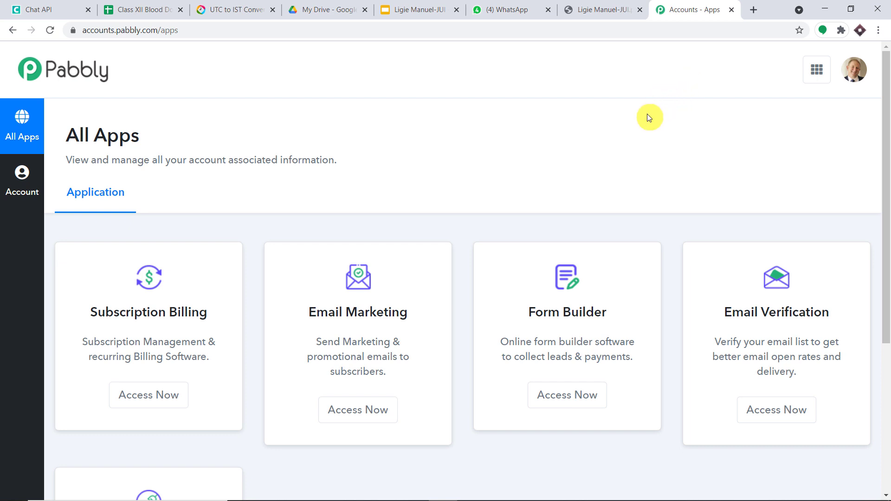
scroll(647, 115, "down", 5)
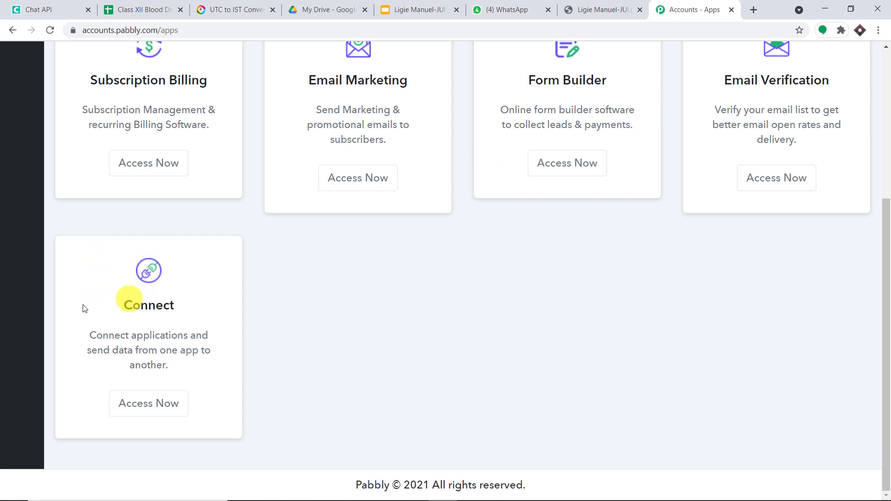
left_click(146, 402)
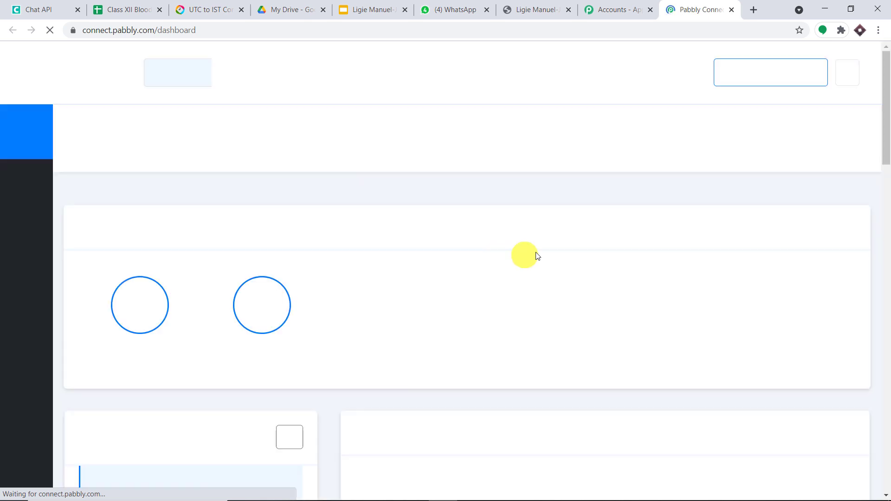
Step: Create a workflow named "Google Sheets To Google Drive to Google Slide to WhatsApp"
scroll(712, 246, "down", 3)
scroll(714, 255, "up", 3)
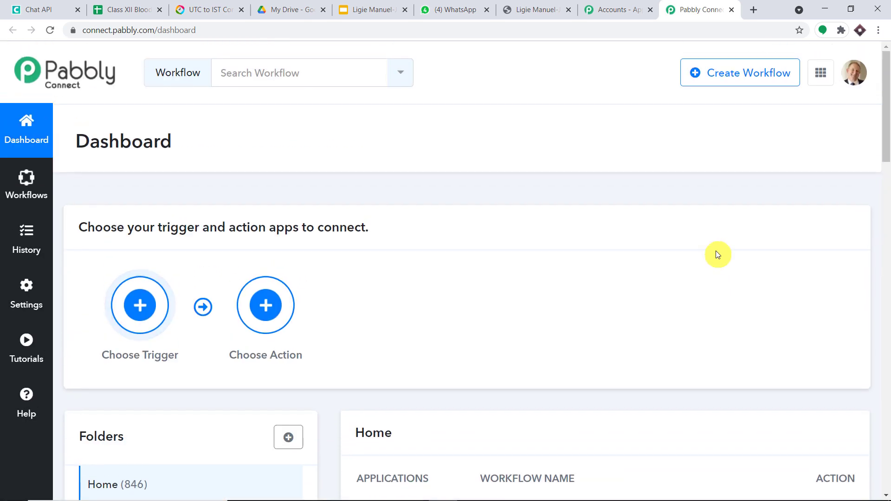
left_click(732, 78)
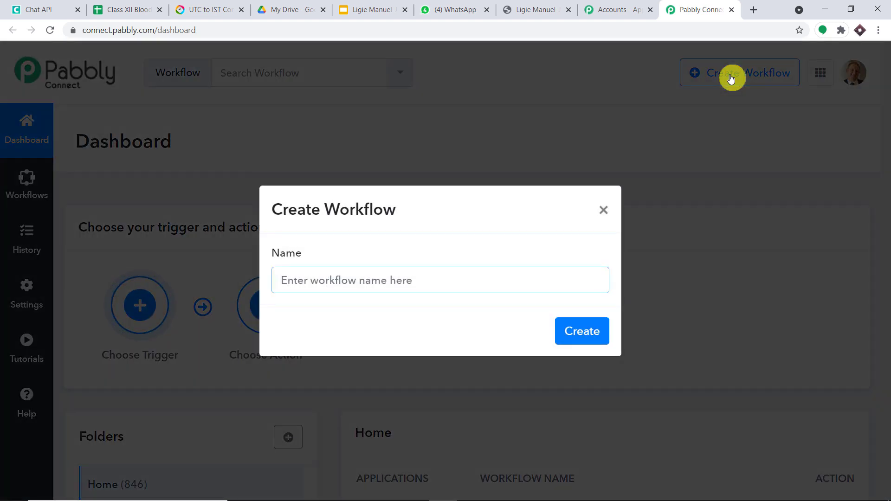
type("Google S")
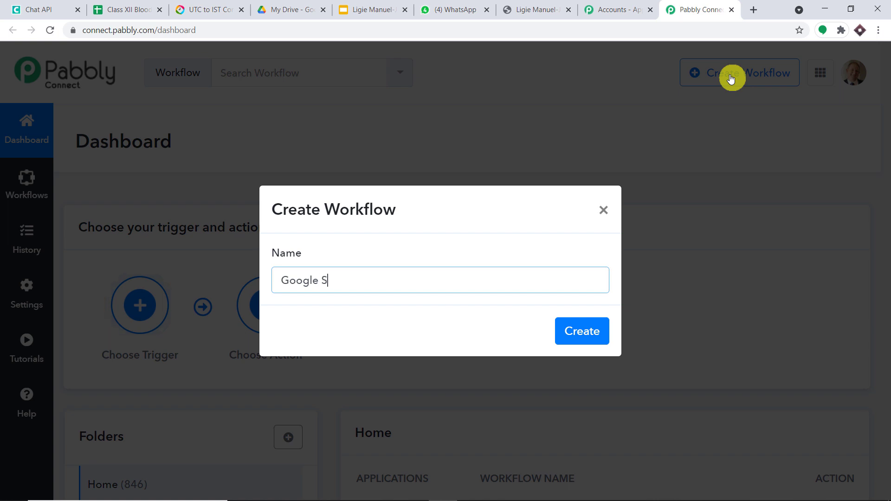
type("heets To")
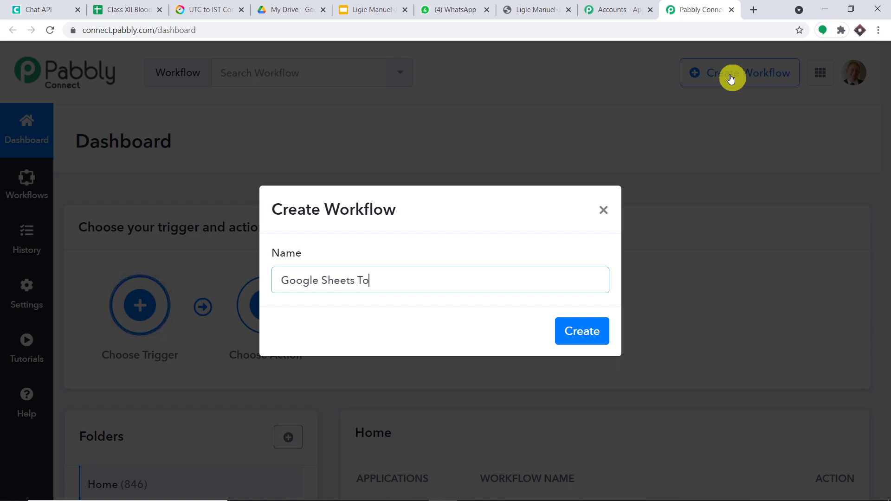
type(" Google D")
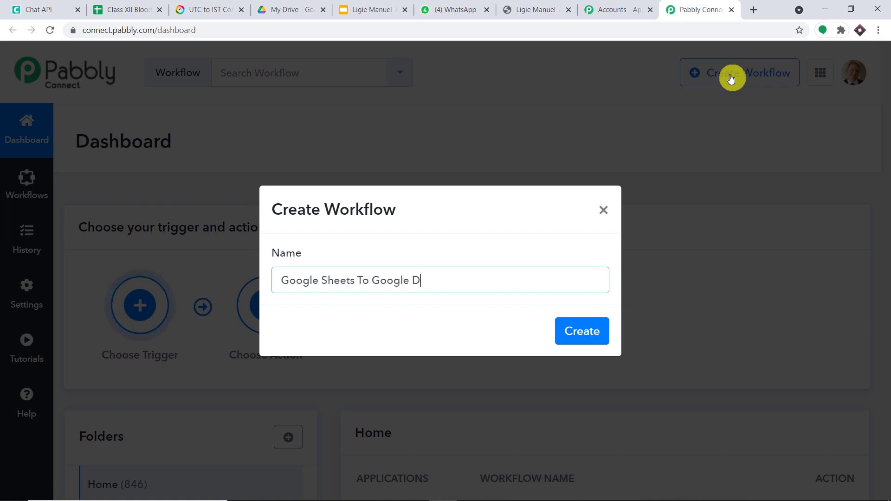
type("rive to Google Slid")
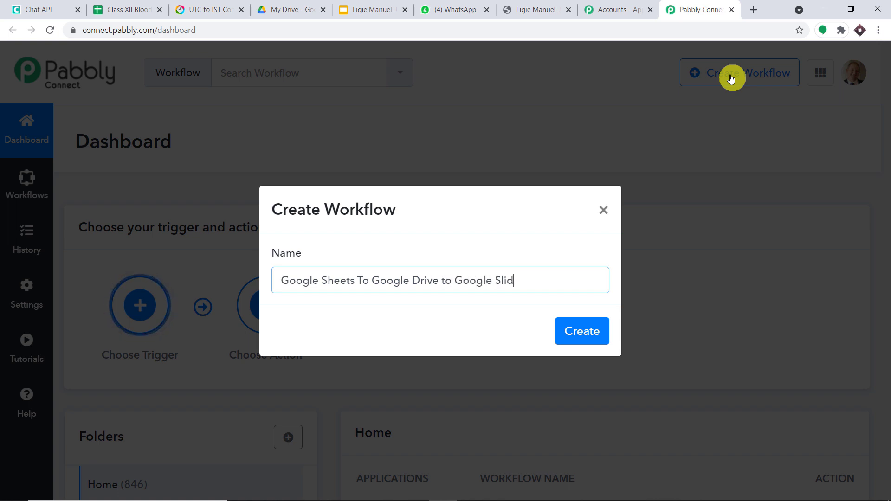
type("e to What")
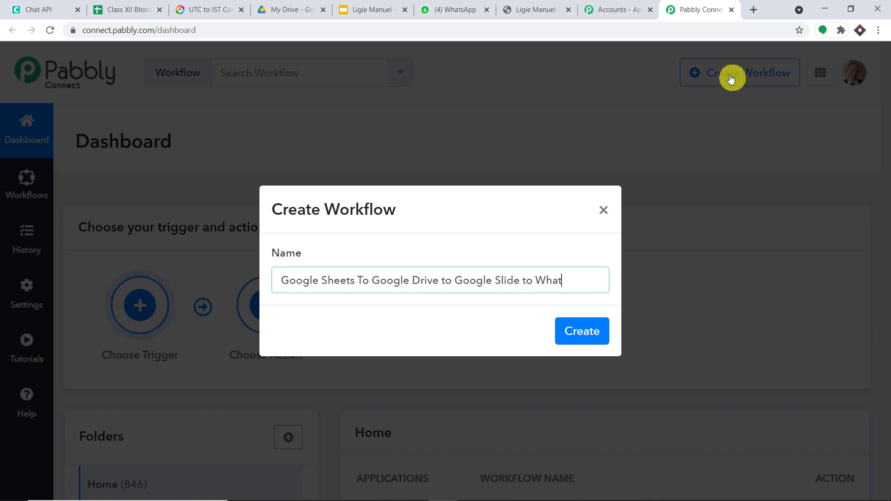
type("sApp")
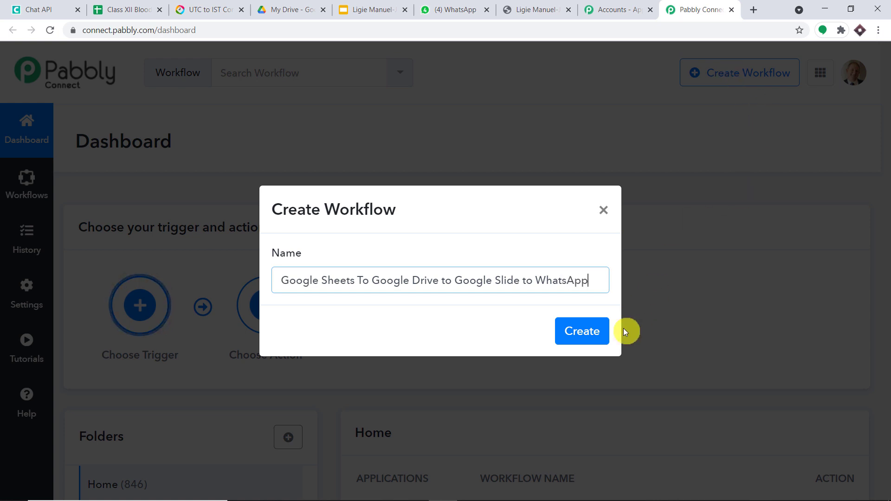
left_click(586, 331)
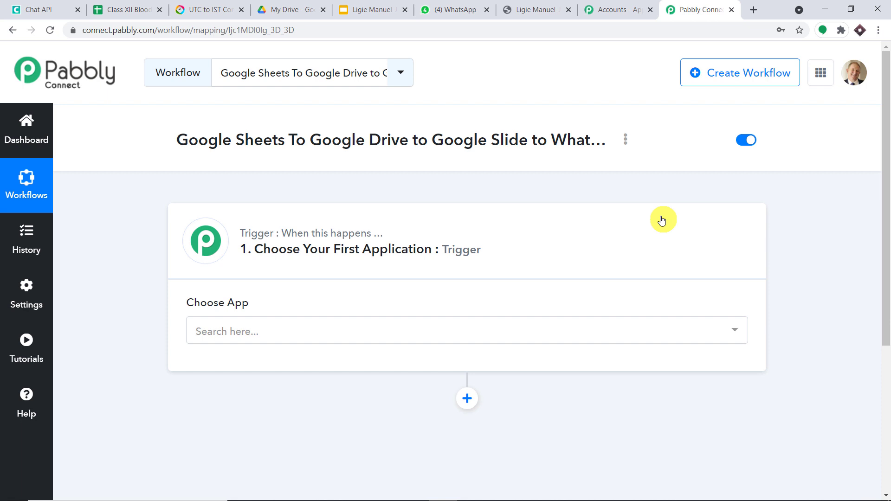
Step: Choose Schedule by Pabbly as the workflow's trigger application
scroll(661, 220, "down", 3)
left_click(414, 215)
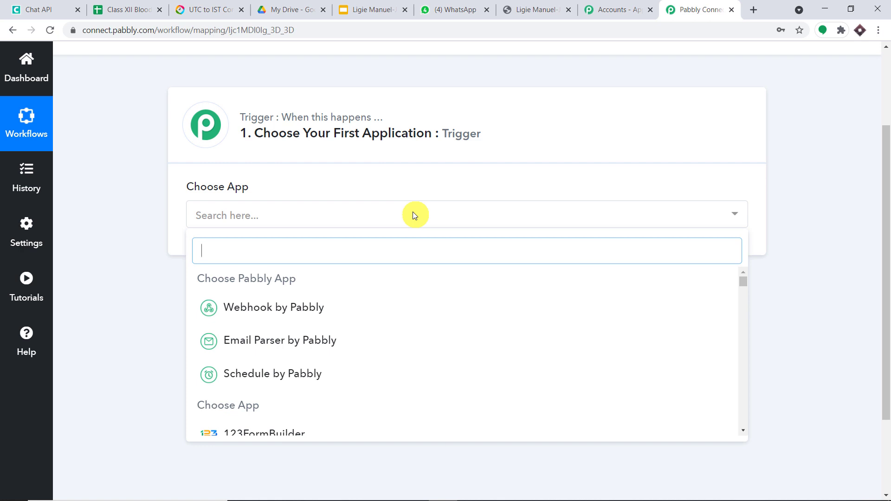
type("sche")
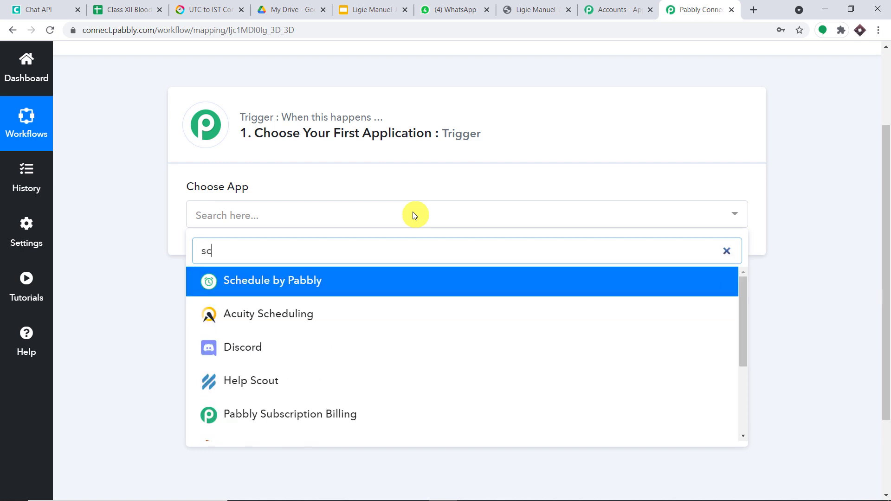
left_click(350, 280)
Step: Set the schedule trigger to run the workflow Once and check the computer's current local time
scroll(406, 187, "down", 2)
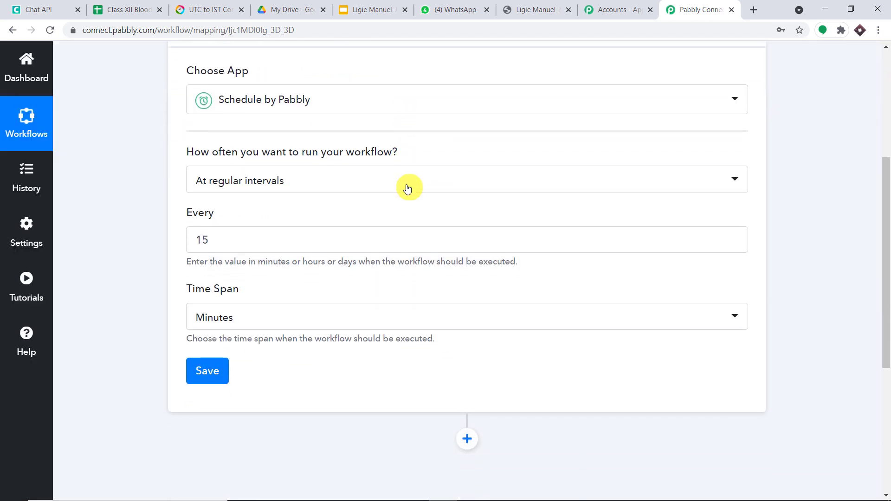
mouse_move(309, 163)
left_click(398, 186)
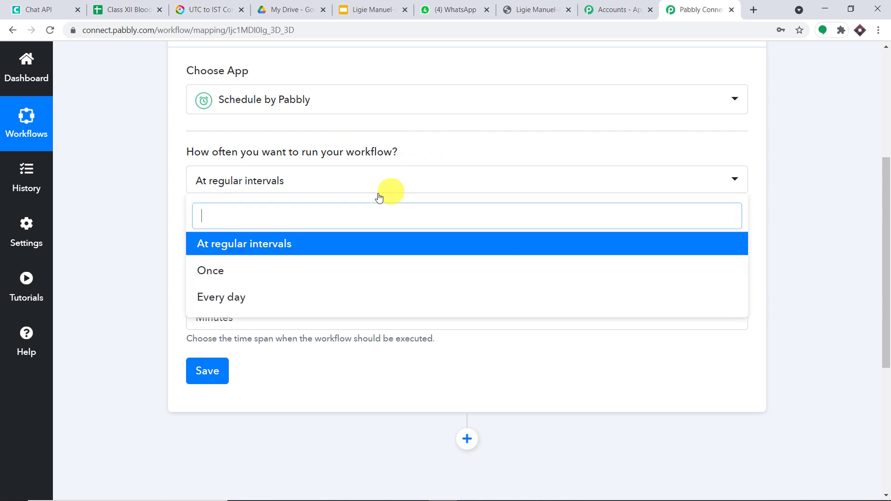
left_click(286, 273)
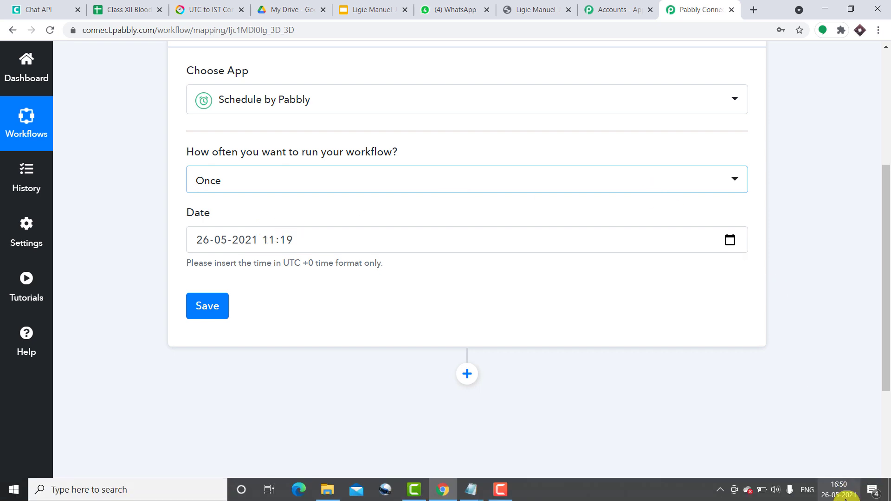
mouse_move(850, 497)
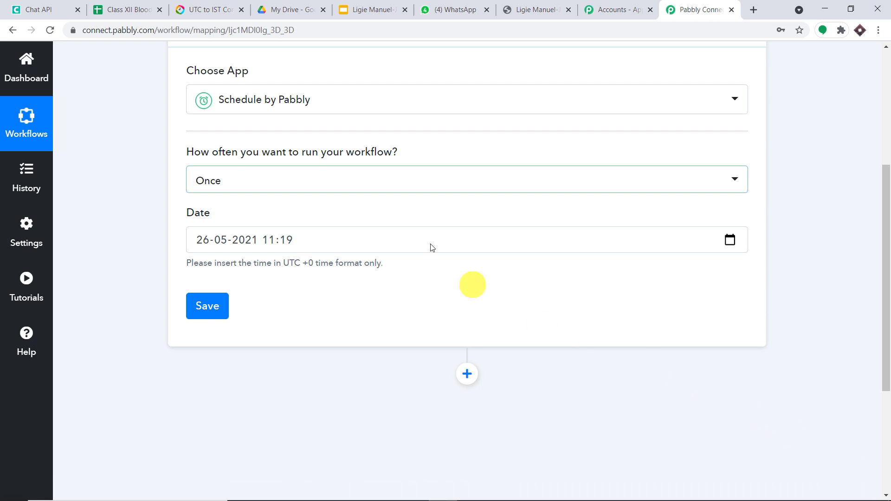
Step: Switch to the Savvy Time converter and set the IST time to 6:30 pm to get its UTC equivalent
left_click(227, 6)
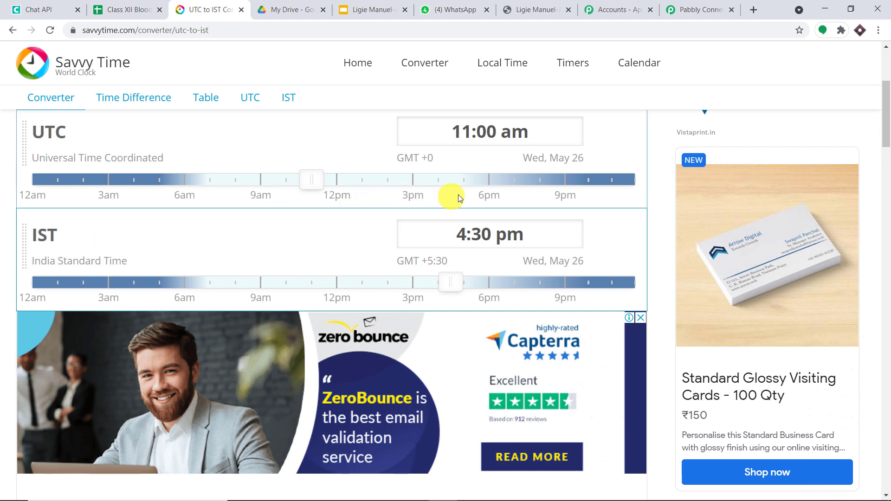
left_click(468, 233)
left_click(468, 233)
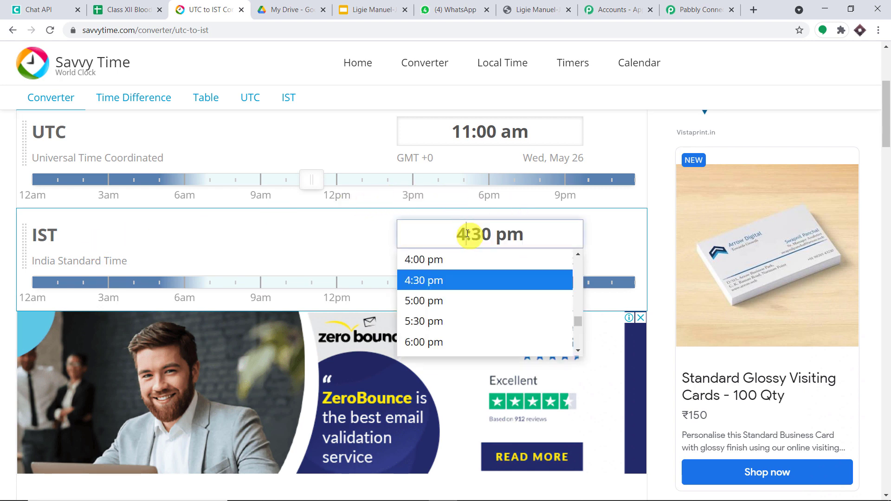
key("BackSpace")
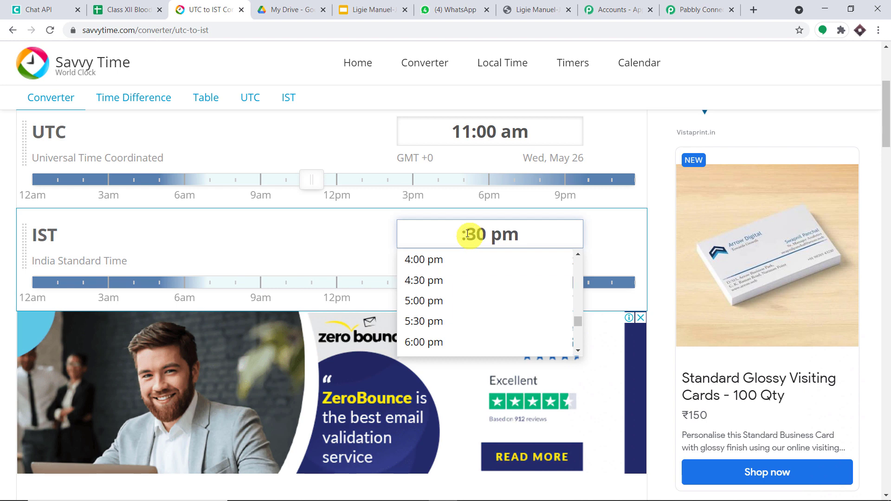
type("5")
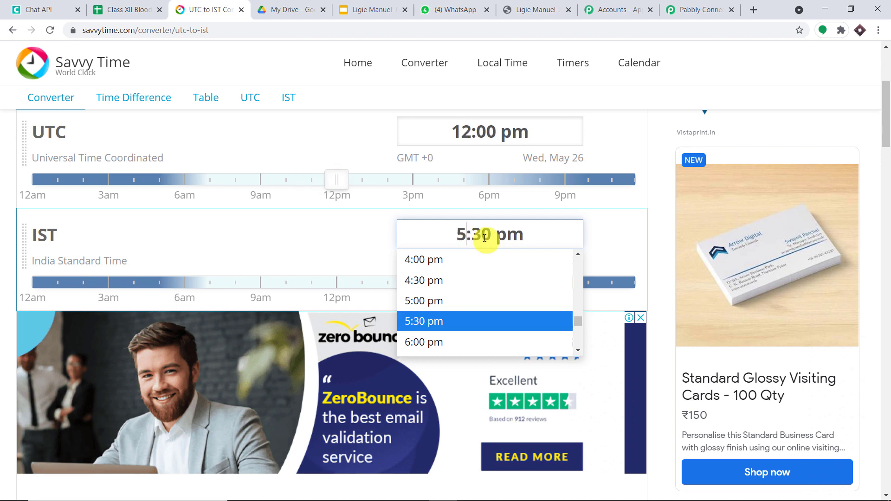
triple_click(468, 233)
left_click(467, 235)
triple_click(467, 235)
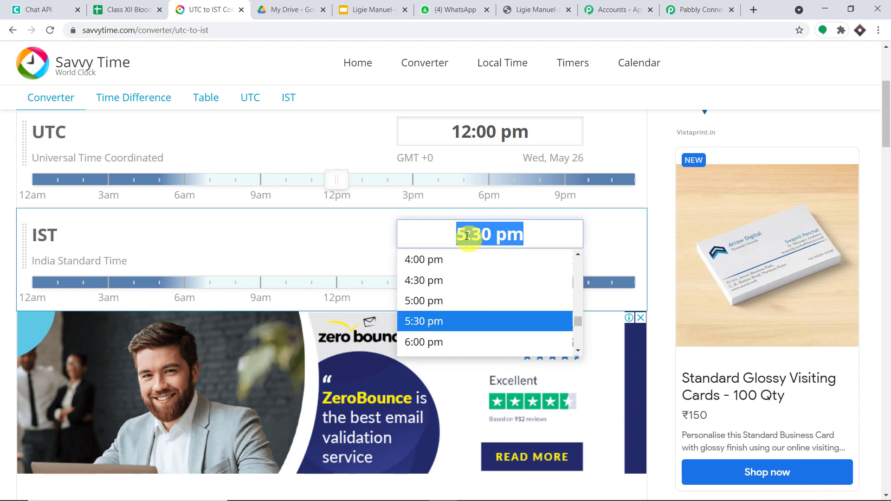
left_click(467, 236)
key("BackSpace")
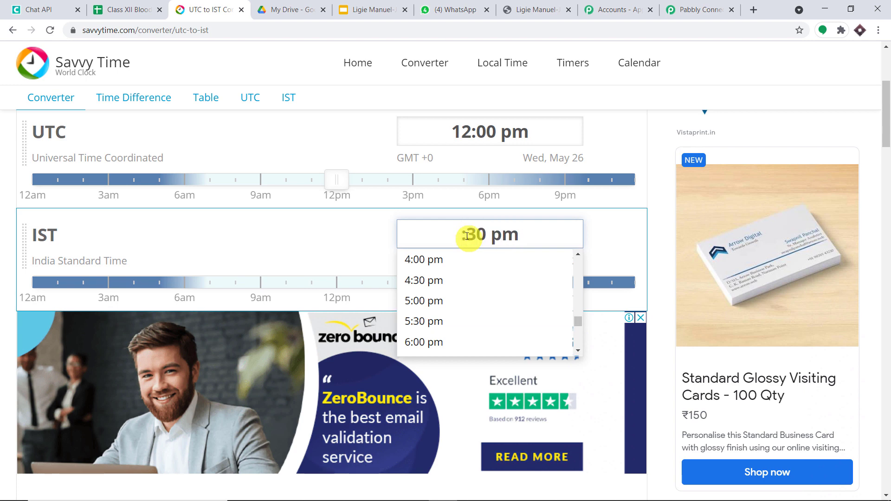
type("6")
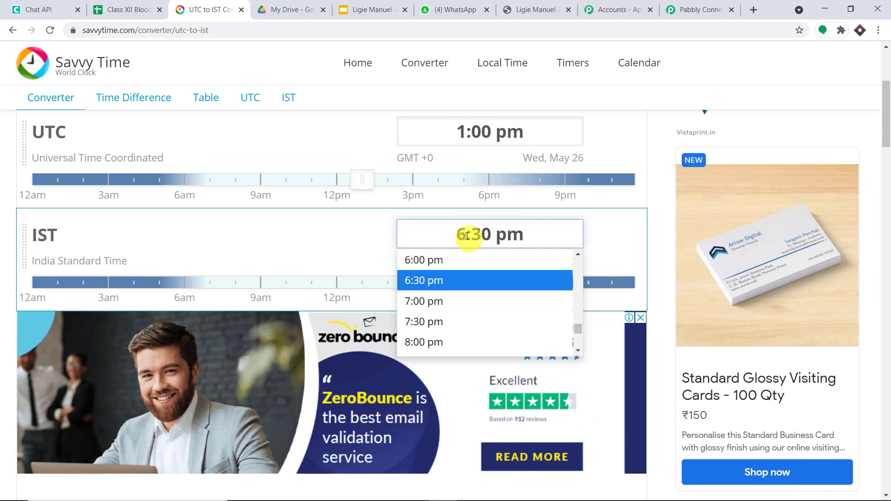
left_click(622, 137)
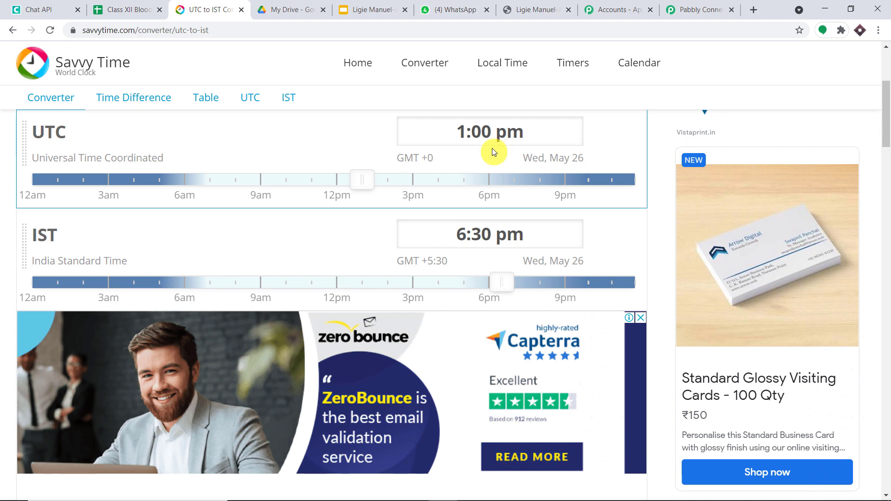
left_click(699, 10)
double_click(274, 240)
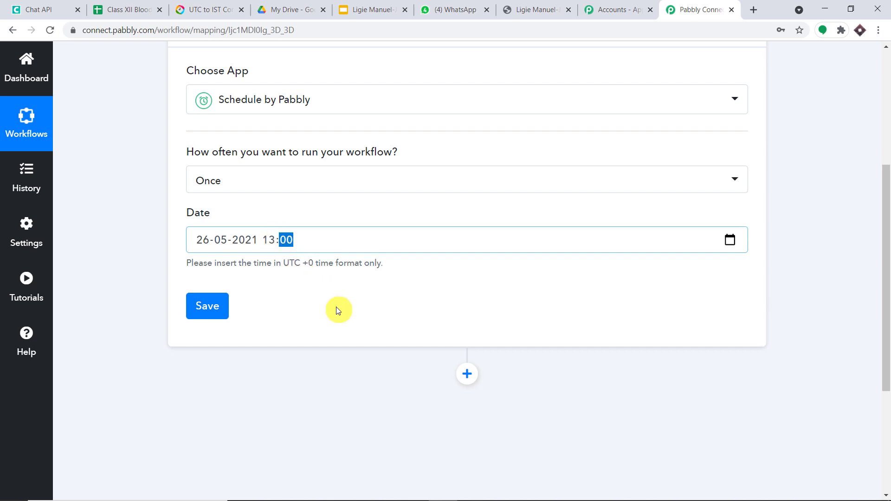
left_click(209, 306)
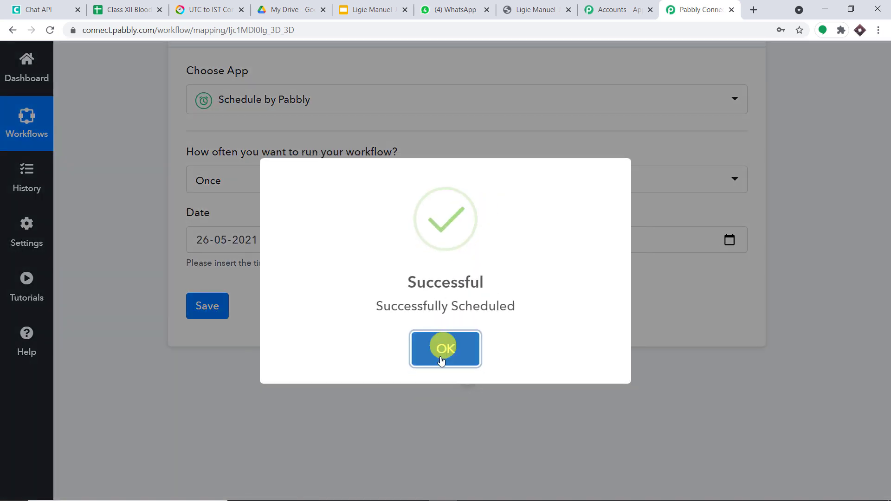
left_click(441, 361)
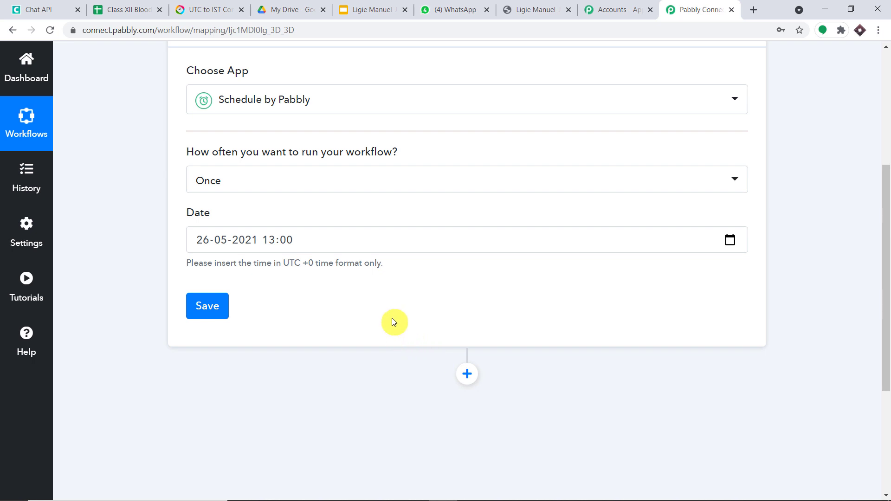
Step: Add an action step below the schedule trigger and choose Google Sheets as its application
scroll(502, 267, "down", 3)
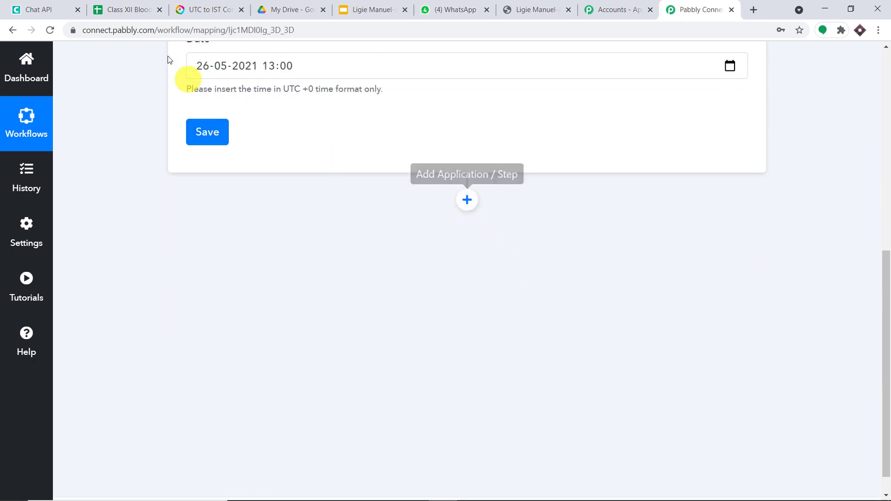
left_click(130, 9)
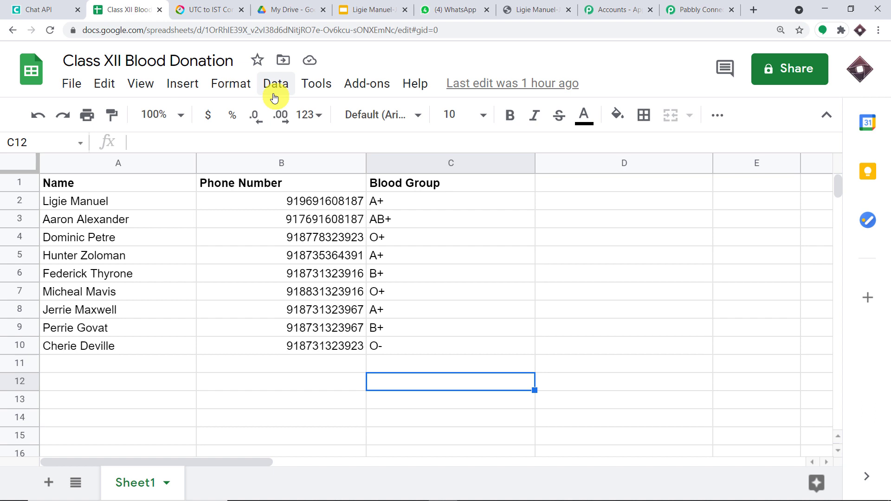
left_click(695, 10)
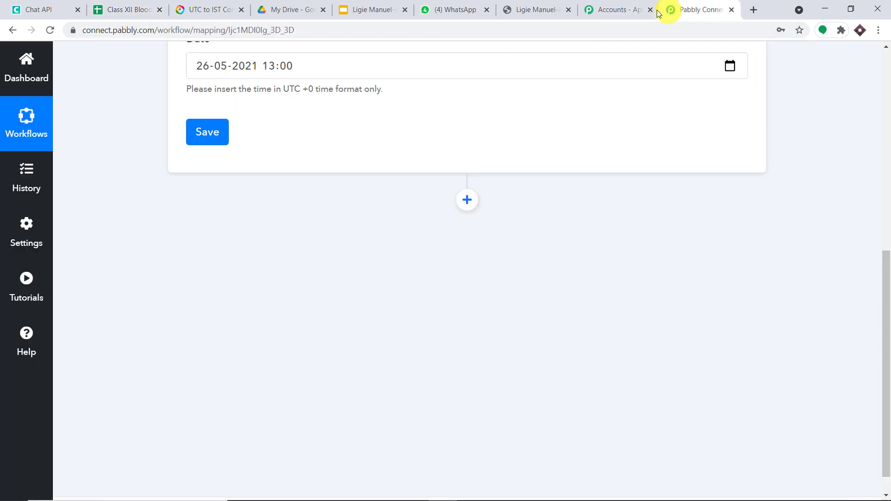
left_click(468, 202)
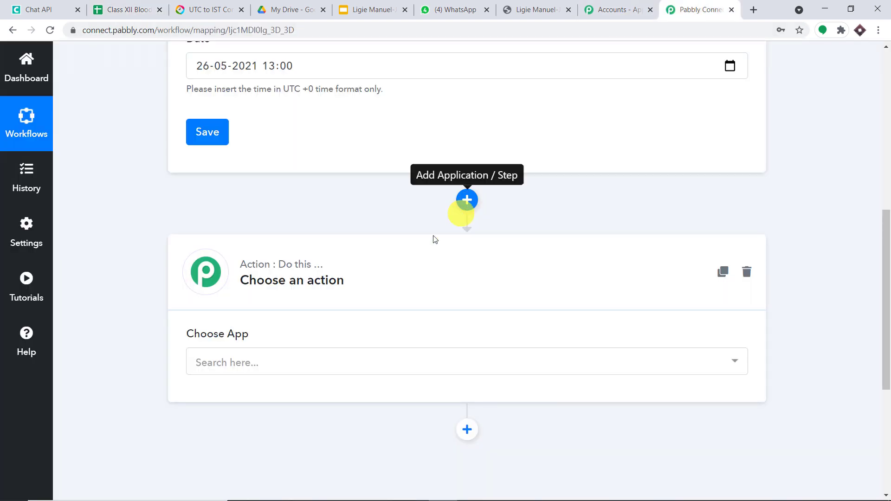
left_click(351, 366)
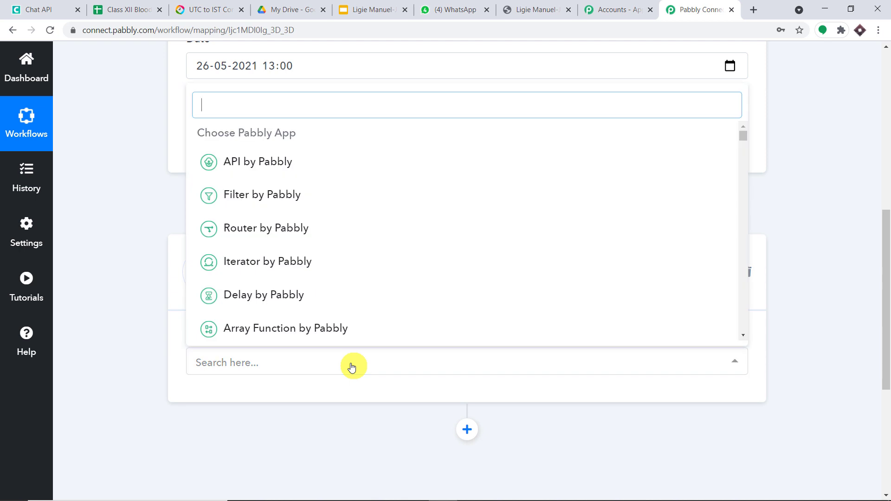
type("google")
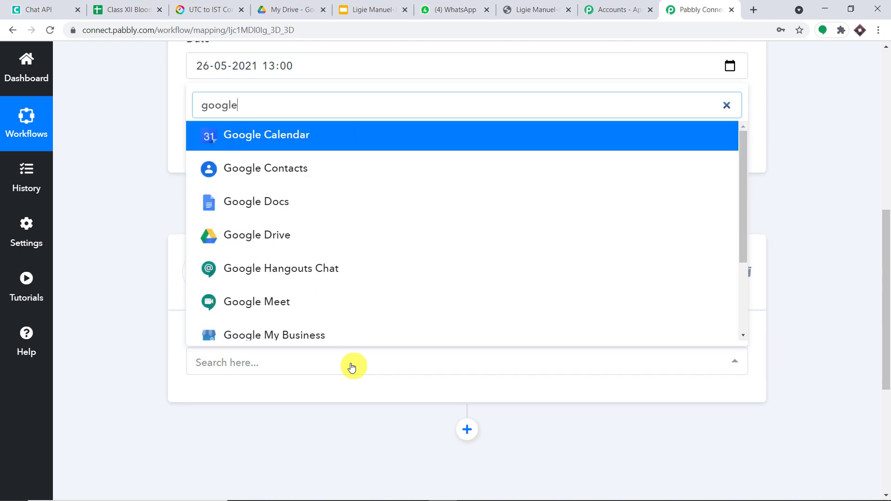
type(" shee")
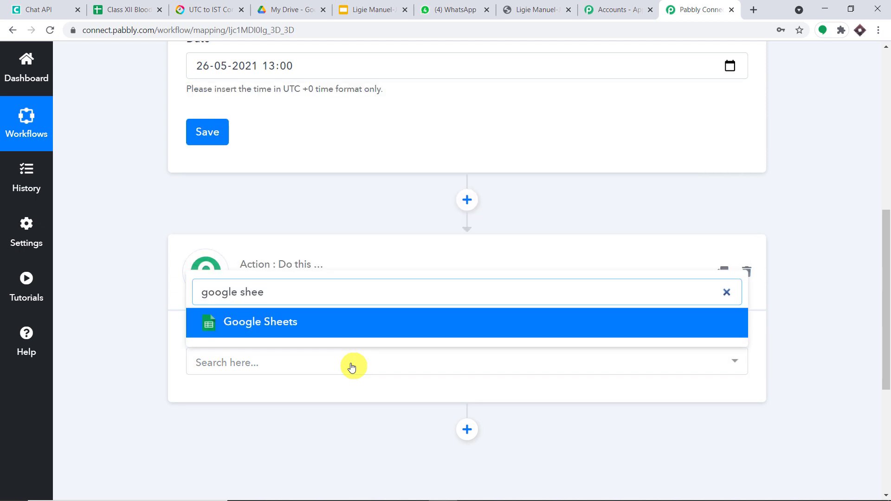
left_click(338, 321)
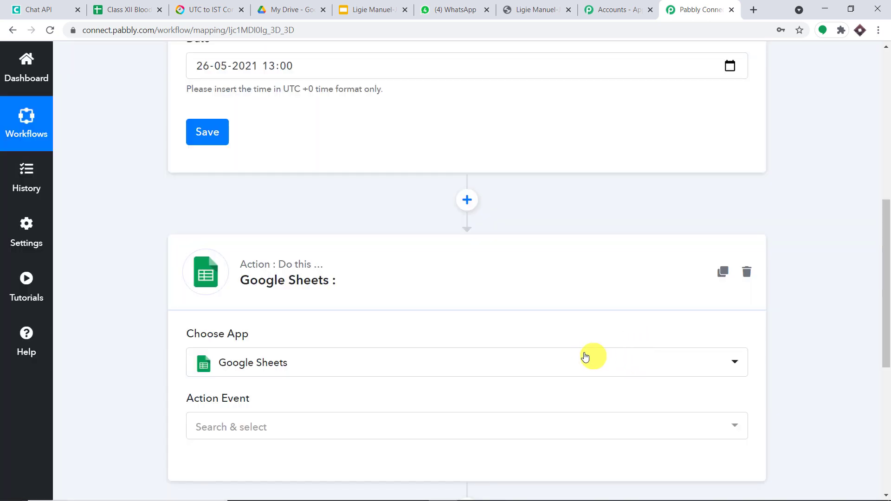
Step: Set the Google Sheets action event to Get Row(s) and open its account connection settings
scroll(585, 356, "down", 2)
left_click(420, 314)
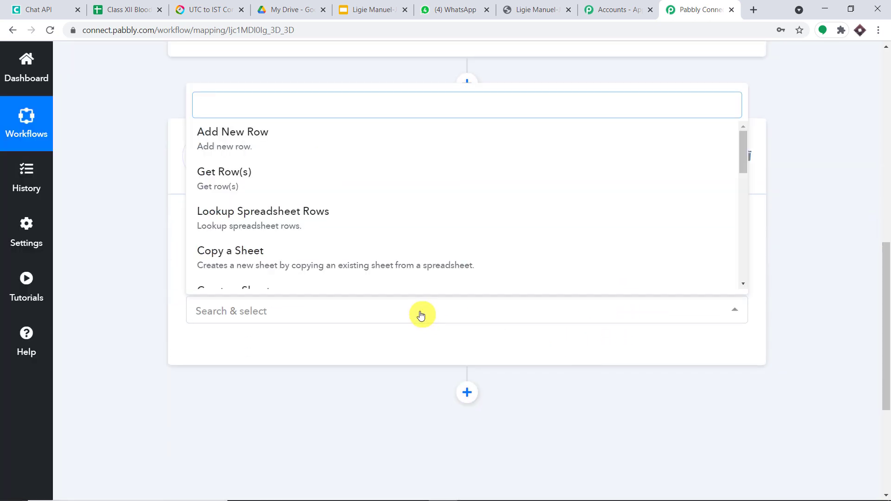
scroll(399, 253, "down", 2)
scroll(404, 246, "up", 2)
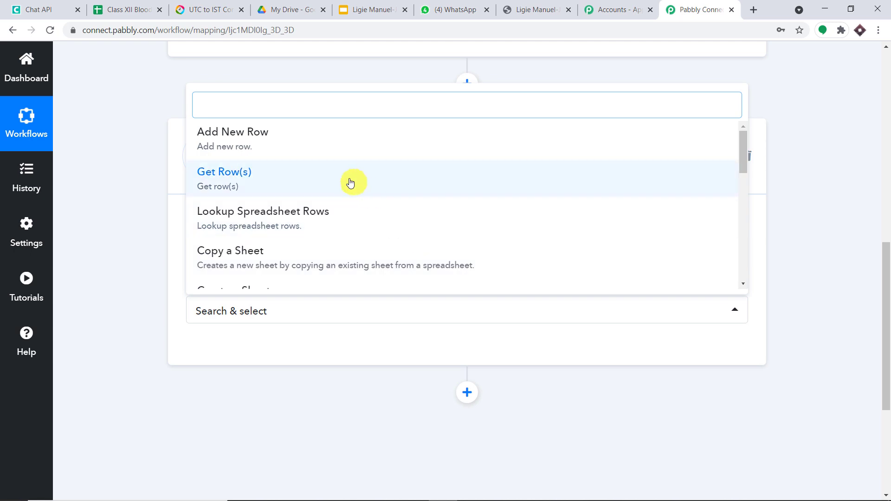
left_click(350, 182)
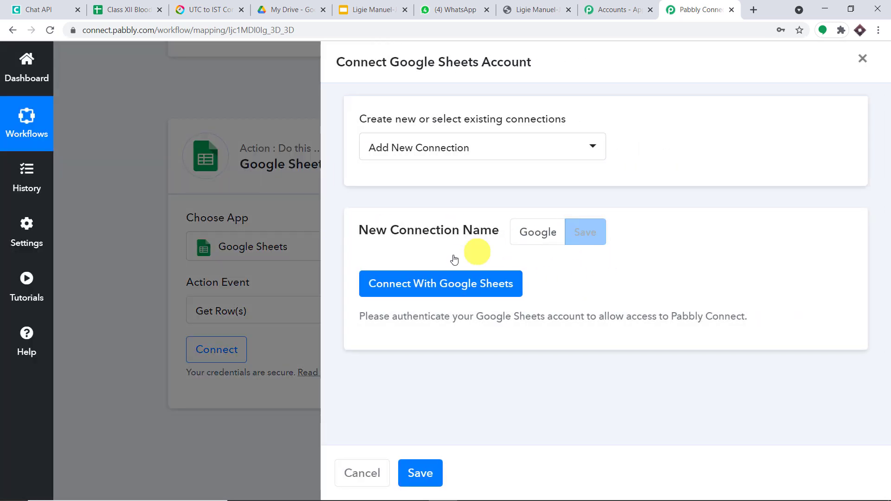
Step: Authorize a new Google Sheets connection with the Google account and allow Pabbly Connect Sheets access
left_click(431, 283)
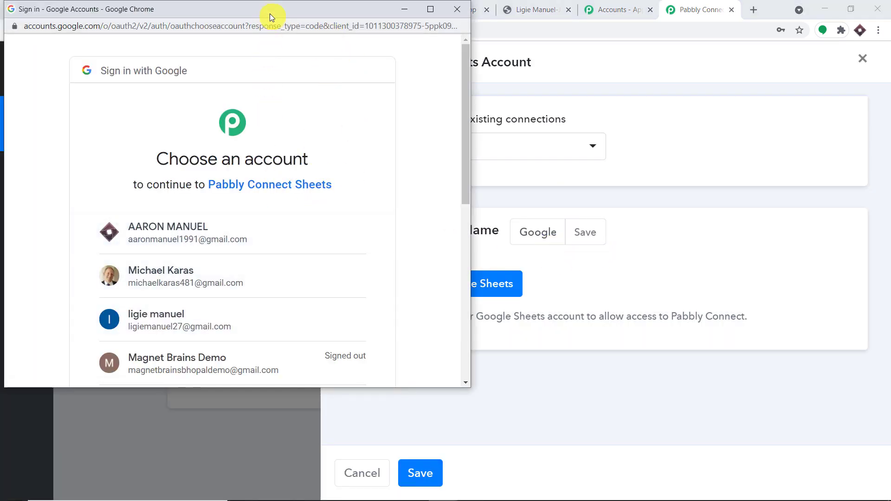
left_click_drag(271, 17, 736, 78)
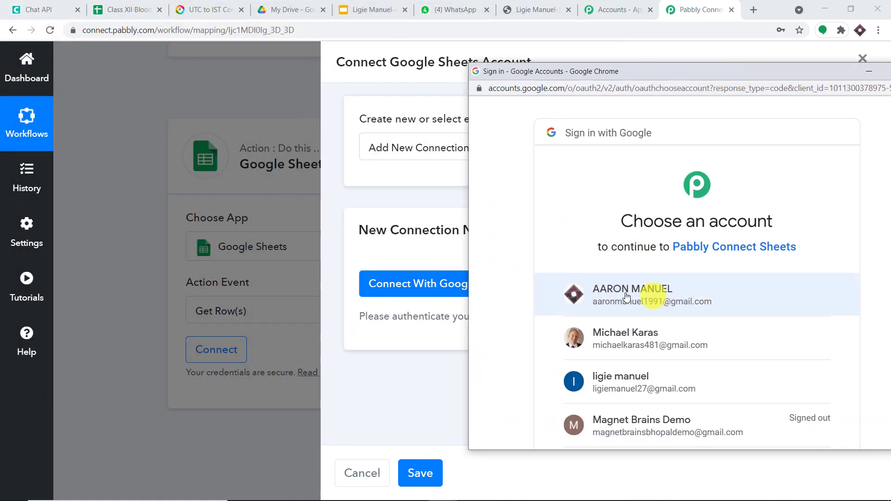
left_click(685, 297)
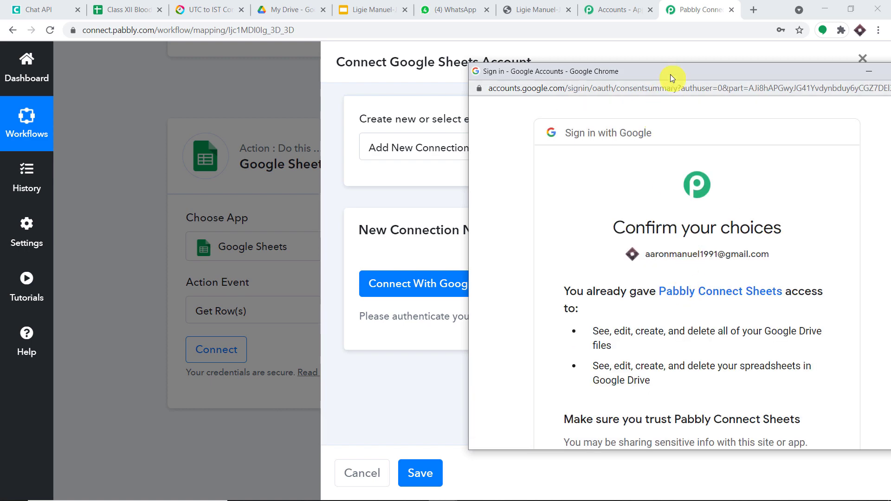
left_click_drag(672, 78, 501, 64)
scroll(608, 285, "down", 5)
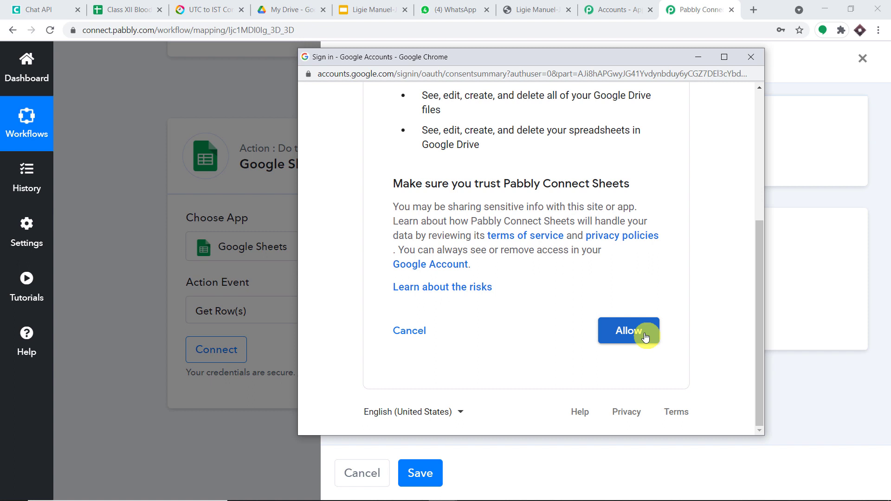
left_click(645, 336)
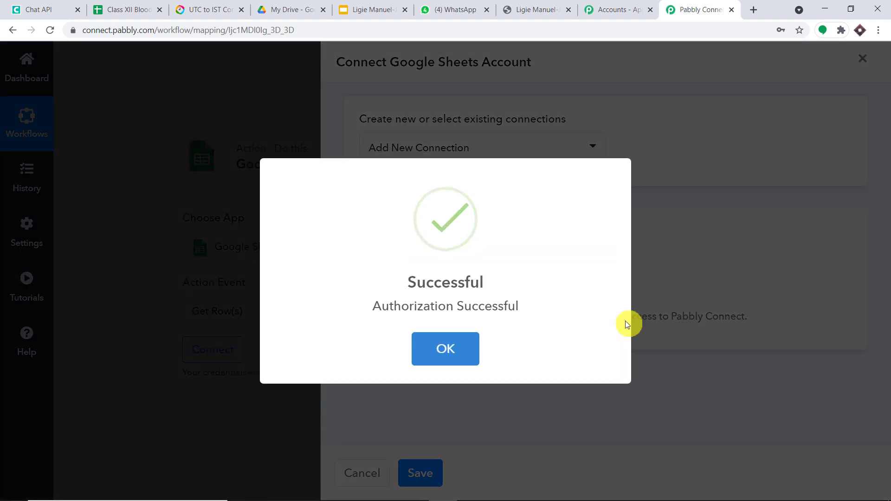
left_click(471, 342)
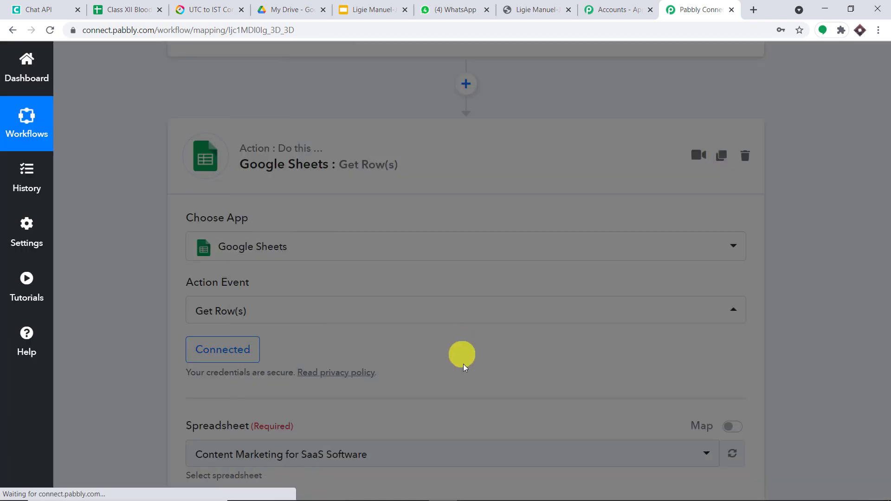
Step: Choose Class XII Blood Donation as the spreadsheet for the Get Row(s) action
scroll(535, 350, "down", 4)
scroll(536, 351, "down", 1)
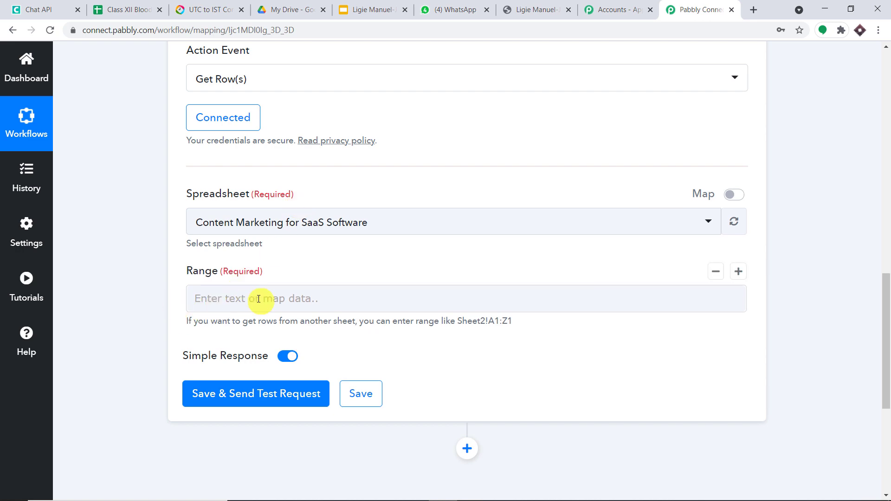
left_click(121, 9)
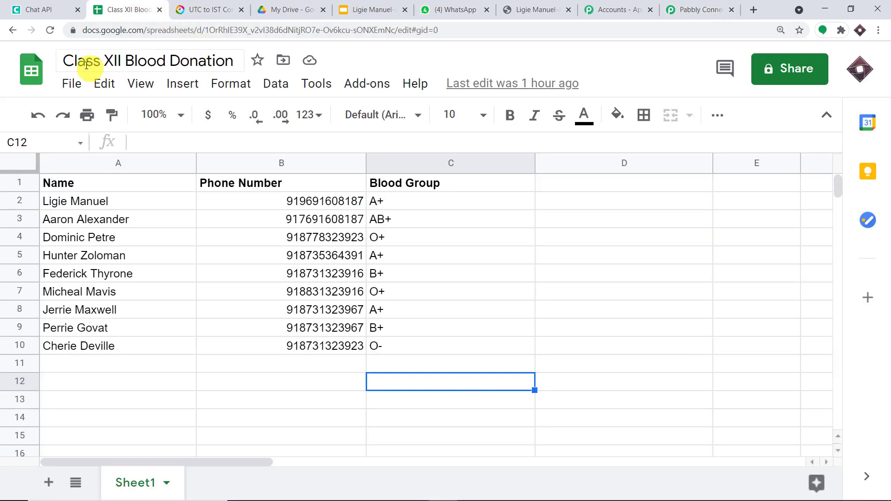
left_click(678, 9)
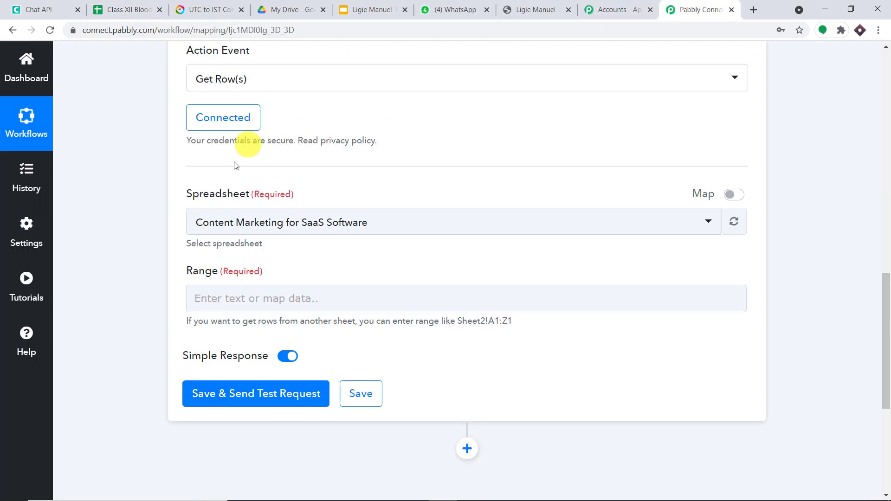
left_click(241, 224)
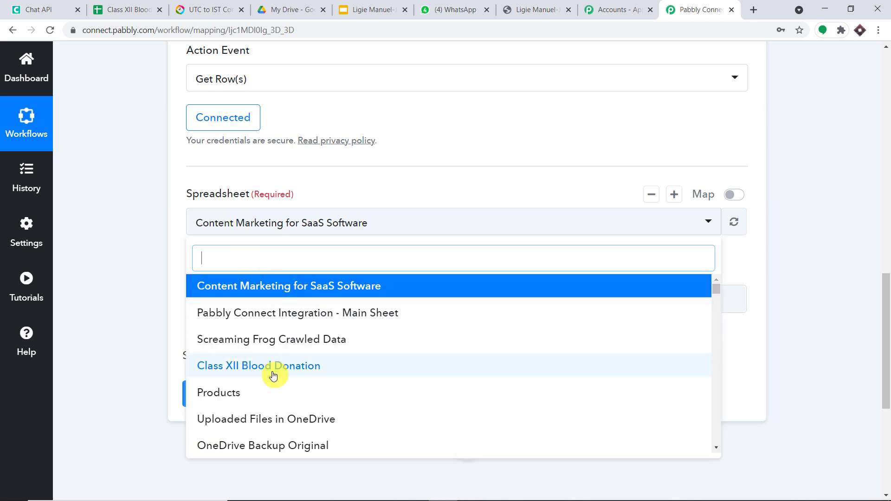
left_click(302, 374)
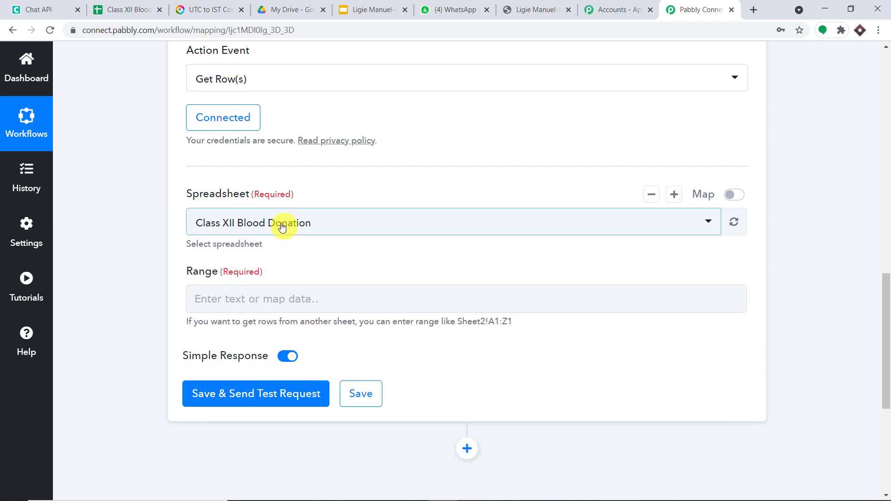
left_click(284, 224)
scroll(298, 366, "up", 4)
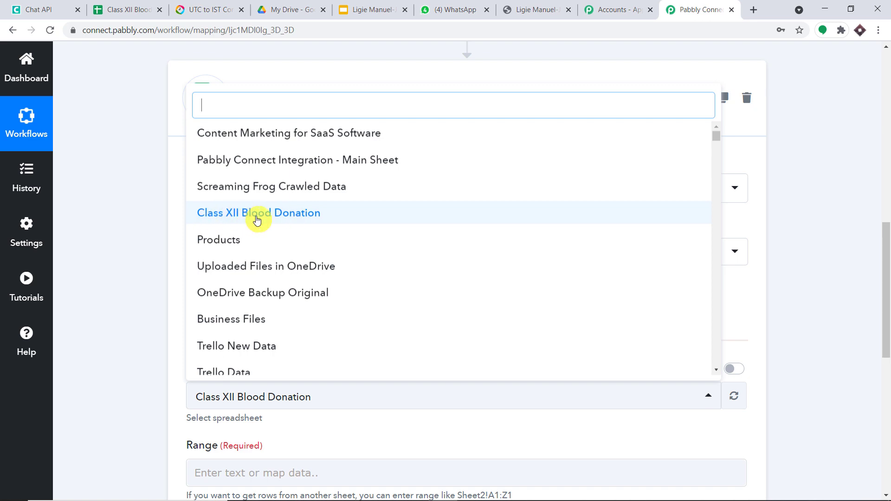
left_click(257, 218)
scroll(307, 278, "down", 4)
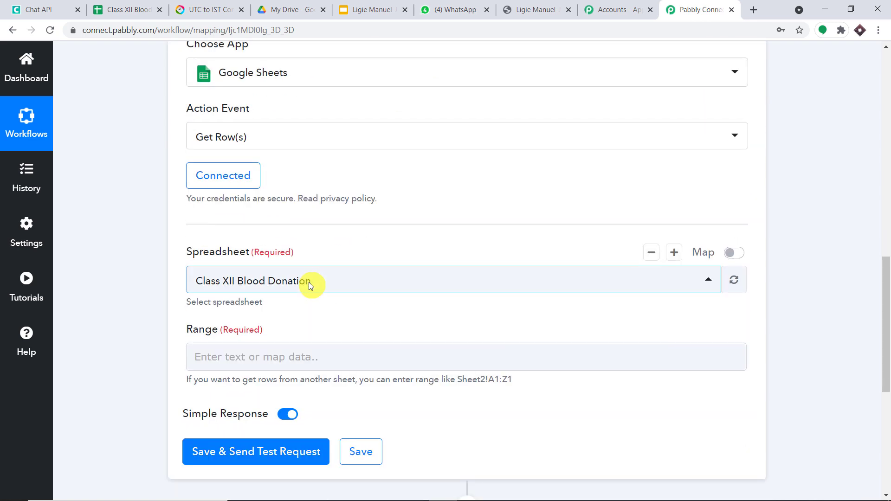
Step: Select all donor data rows without the header in the Class XII Blood Donation sheet and copy the range reference A2:C10
left_click(124, 10)
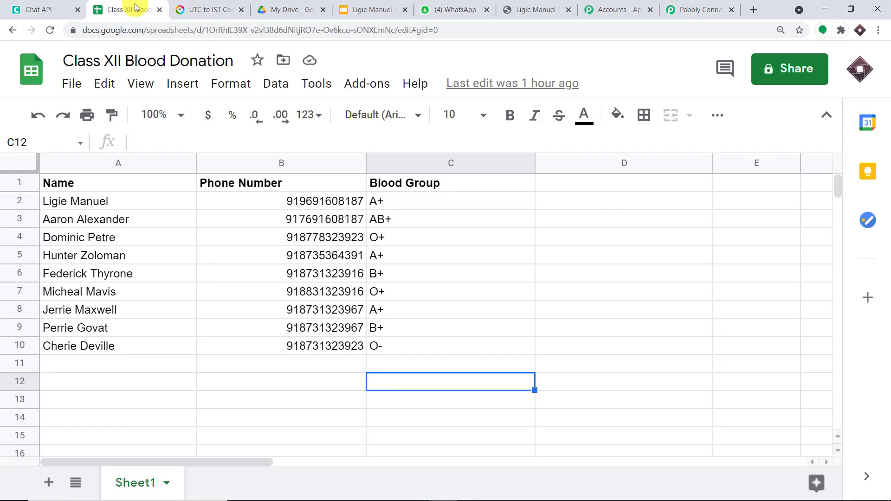
left_click(54, 200)
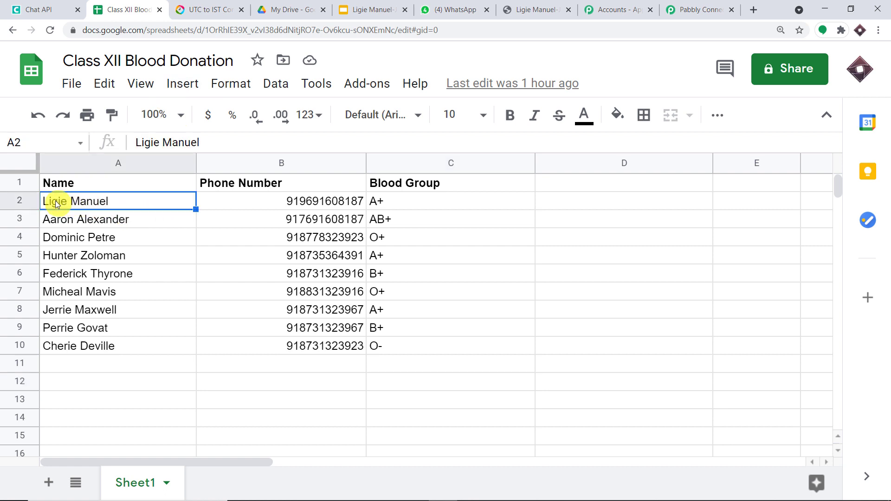
left_click(403, 353)
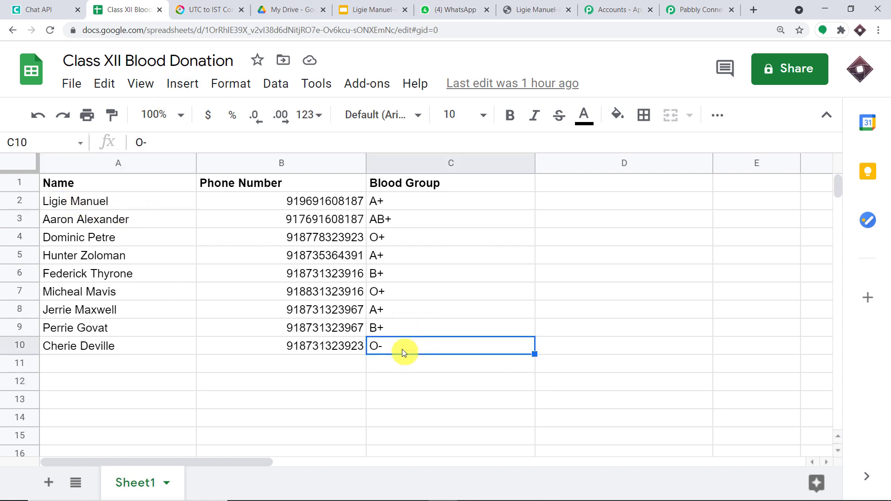
left_click(54, 204)
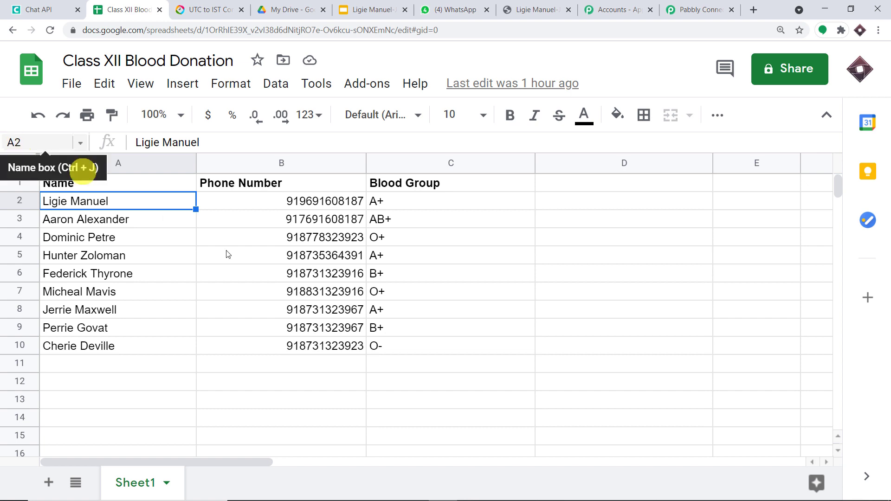
left_click(376, 347)
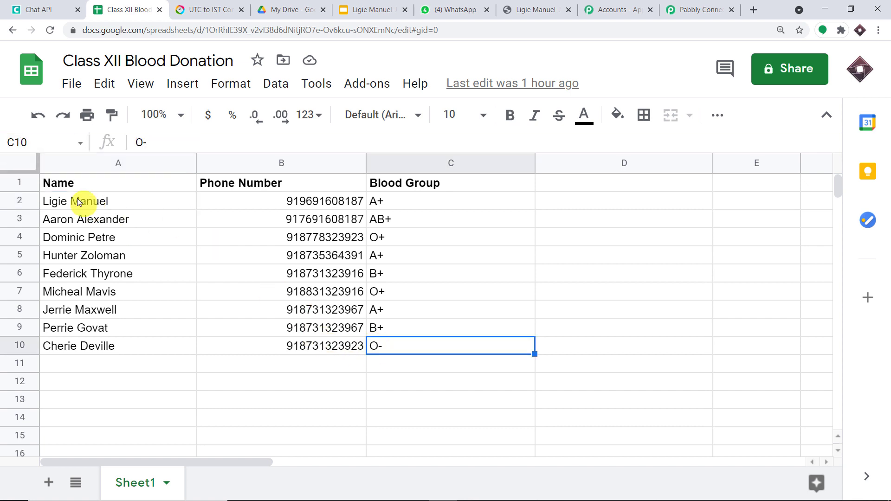
left_click(50, 201)
left_click_drag(51, 200, 420, 345)
left_click(19, 143)
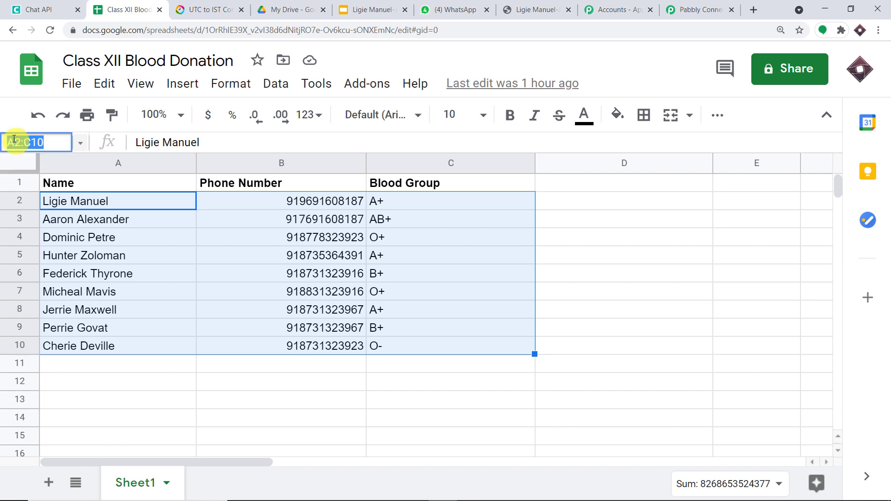
right_click(18, 146)
left_click(42, 181)
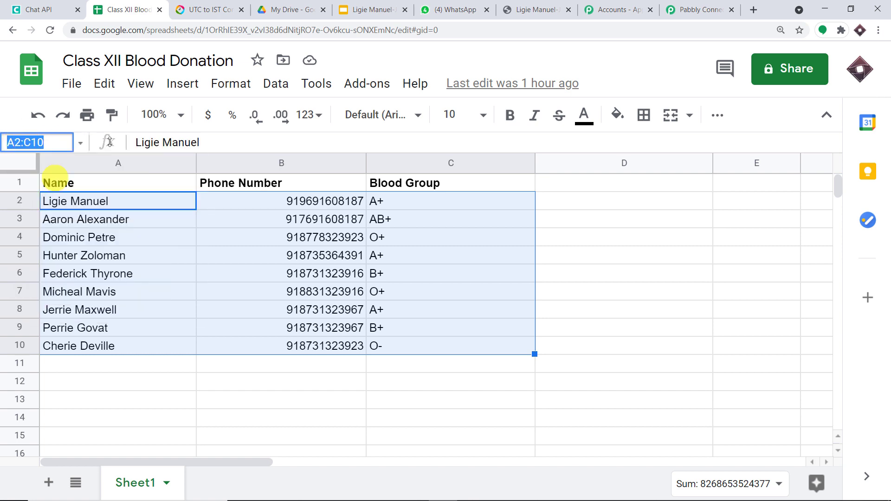
Step: Set the Get Row(s) range to A2:C10 in Pabbly Connect, then save and send a test request
left_click(673, 10)
left_click(228, 300)
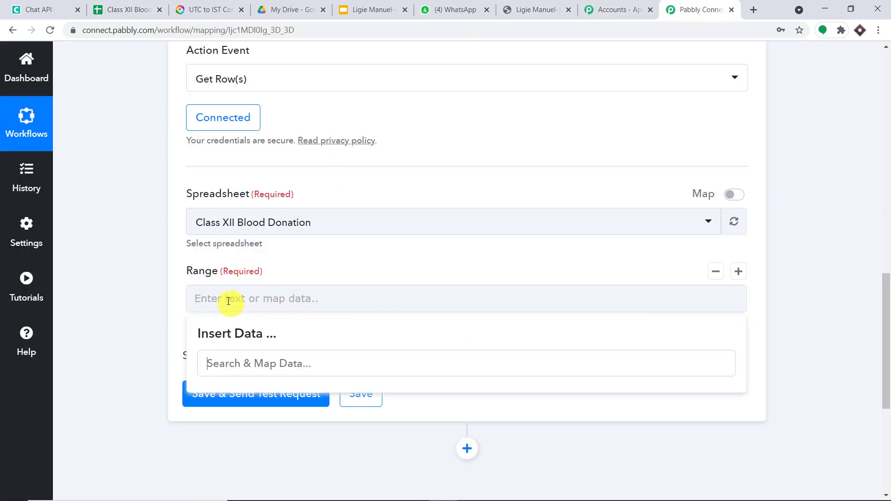
key("ctrl+v")
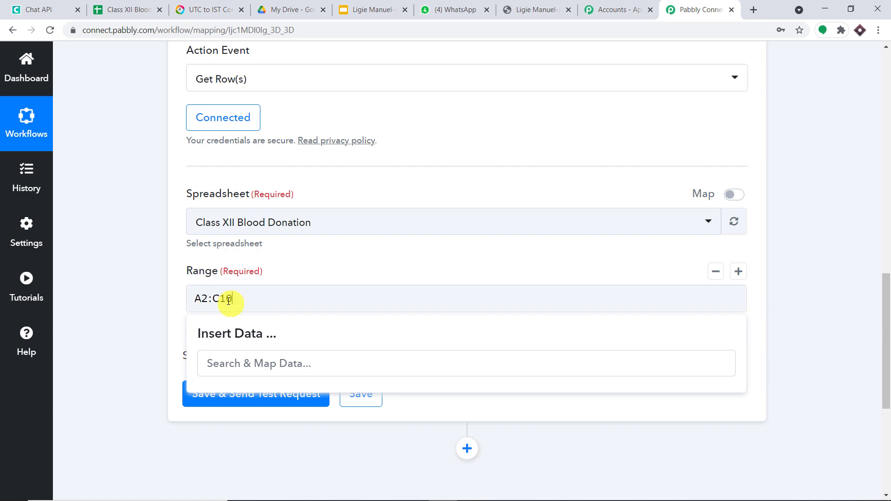
left_click(340, 265)
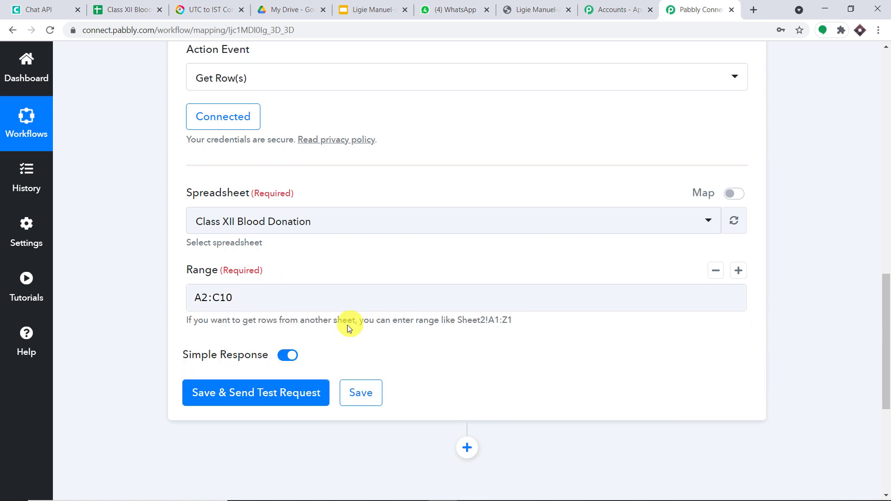
scroll(348, 324, "down", 1)
left_click(287, 343)
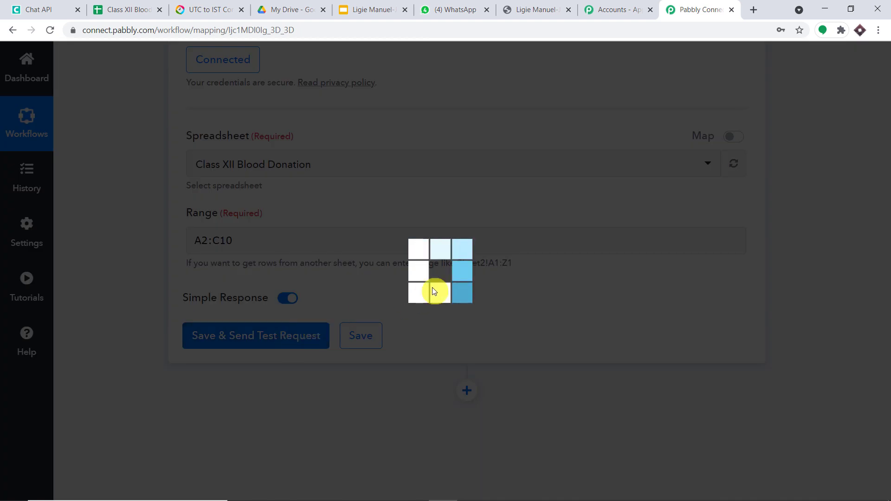
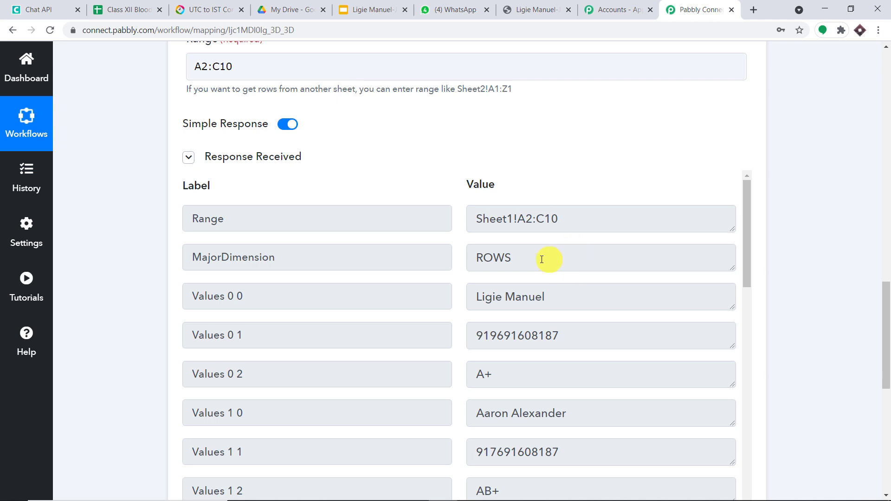
Step: Compare the first donor's name, phone number and blood group in the received response with row 2 of the Class XII Blood Donation sheet
triple_click(517, 298)
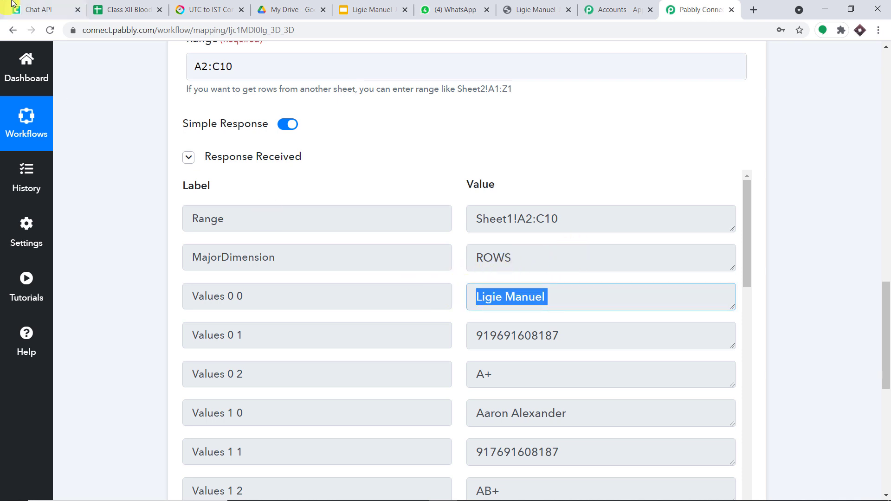
left_click(124, 10)
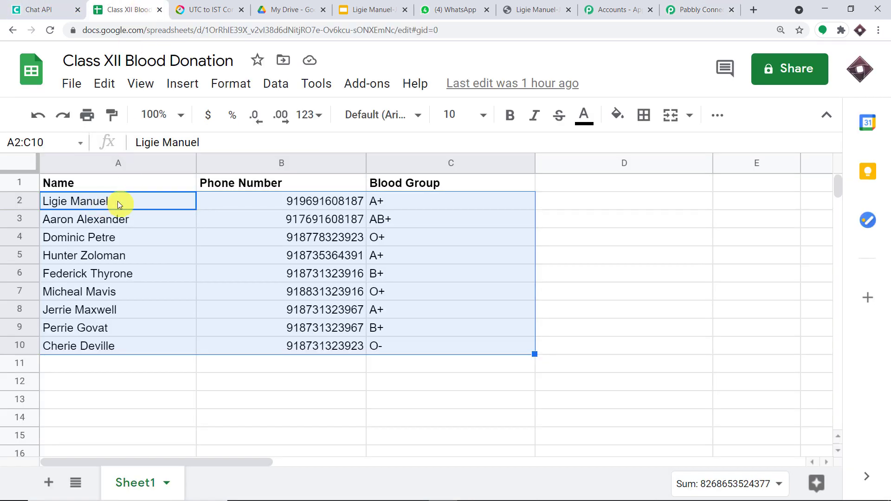
left_click(691, 9)
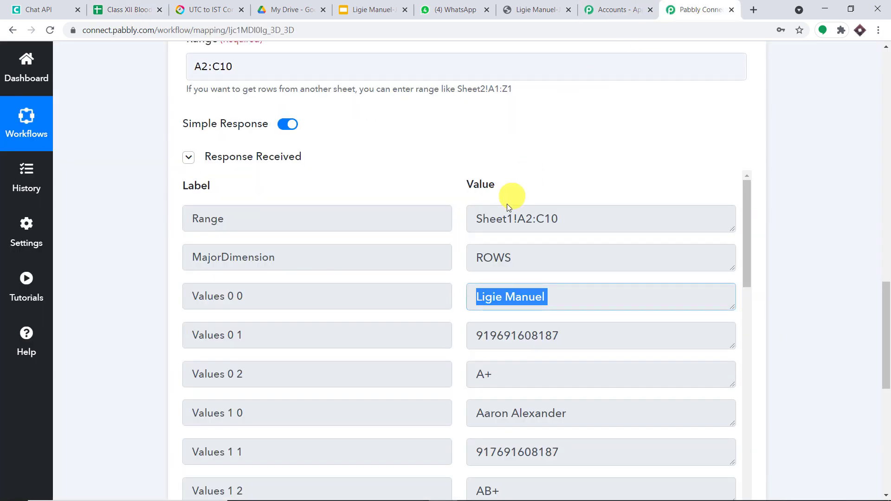
scroll(511, 213, "down", 1)
left_click_drag(573, 279, 454, 272)
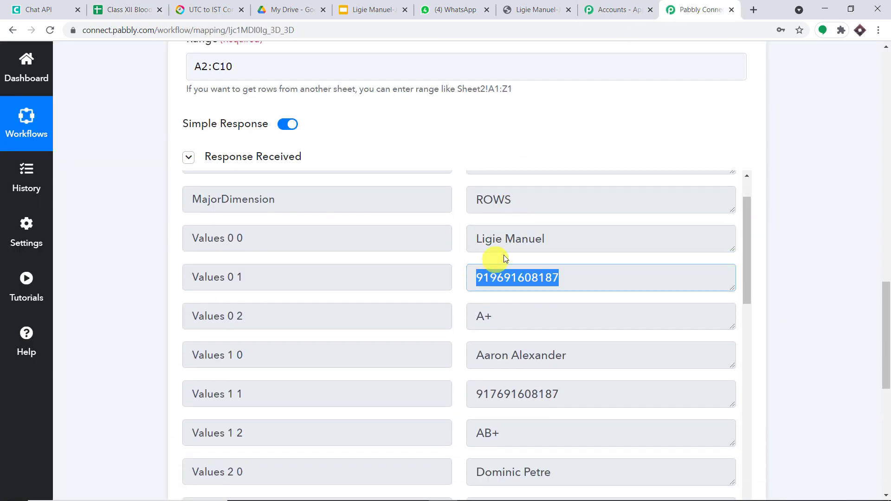
scroll(534, 250, "down", 1)
left_click_drag(533, 255, 467, 260)
Step: Check the second donor's values in the response (Values 1 0 to Values 1 2) against row 3 of the donor sheet
left_click_drag(569, 293, 447, 293)
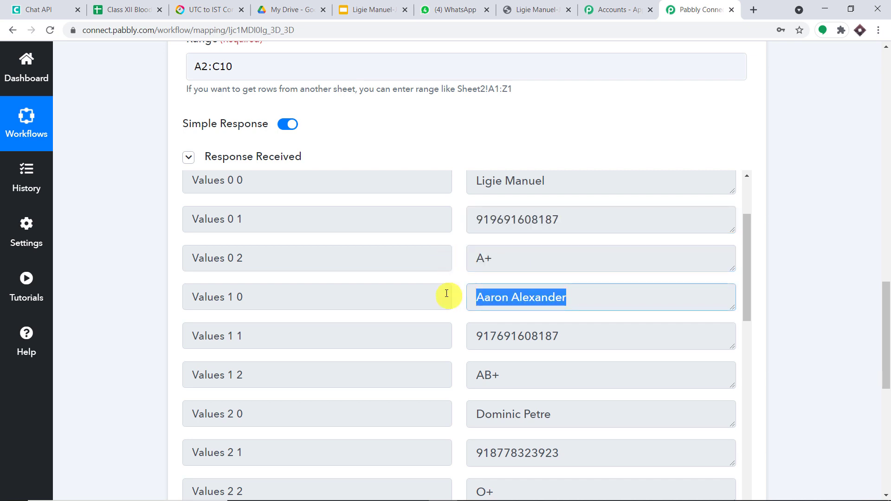
left_click(114, 9)
left_click(107, 224)
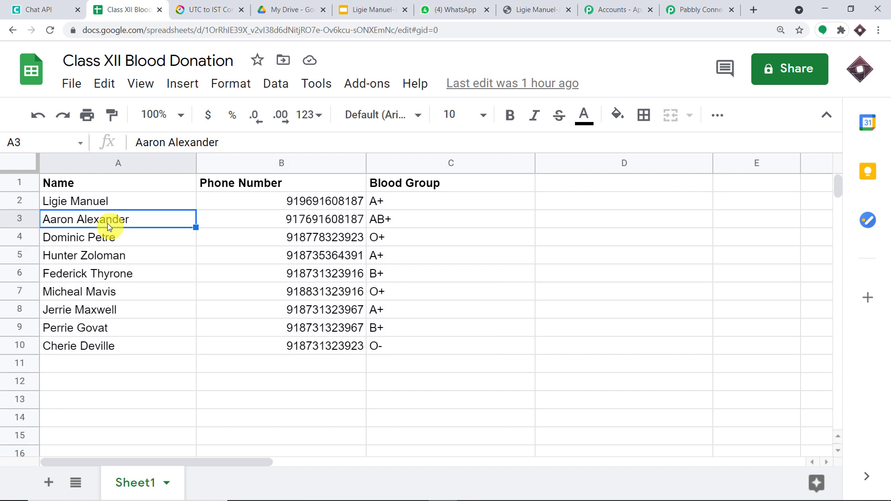
left_click(316, 224)
left_click(411, 220)
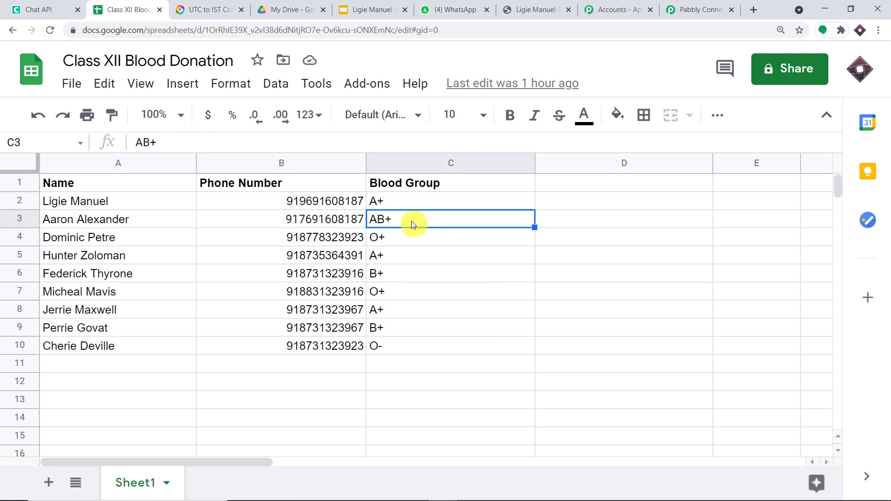
left_click(682, 5)
scroll(543, 297, "down", 1)
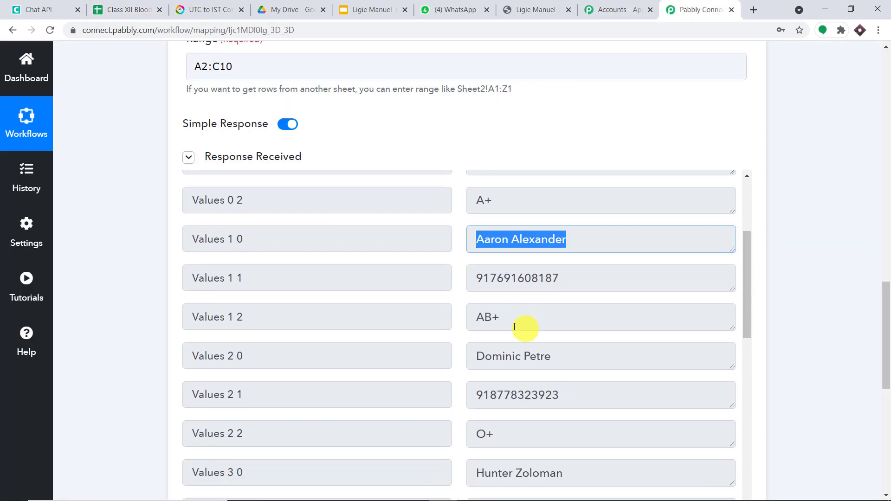
left_click_drag(521, 320, 456, 320)
Step: Check the last donor's cells in row 10 of the sheet against Values 8 0 to Values 8 2 in the response
left_click(102, 8)
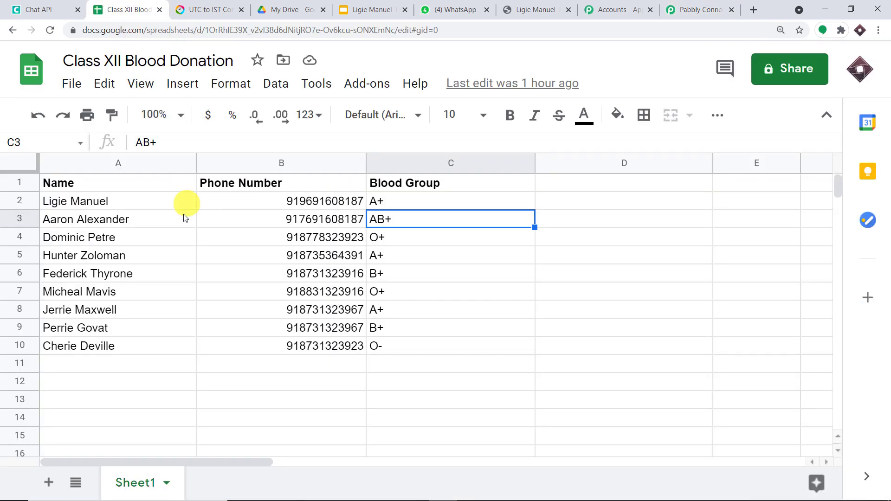
scroll(159, 245, "down", 2)
left_click(107, 273)
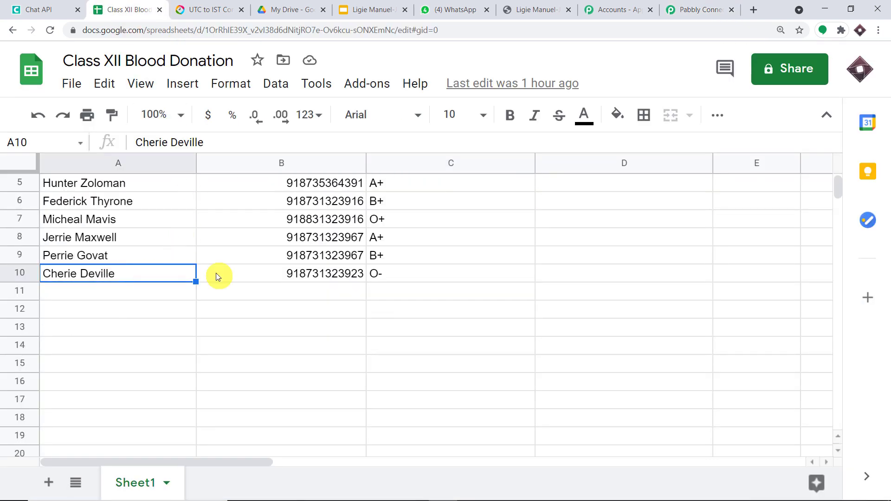
left_click(335, 275)
left_click(377, 277)
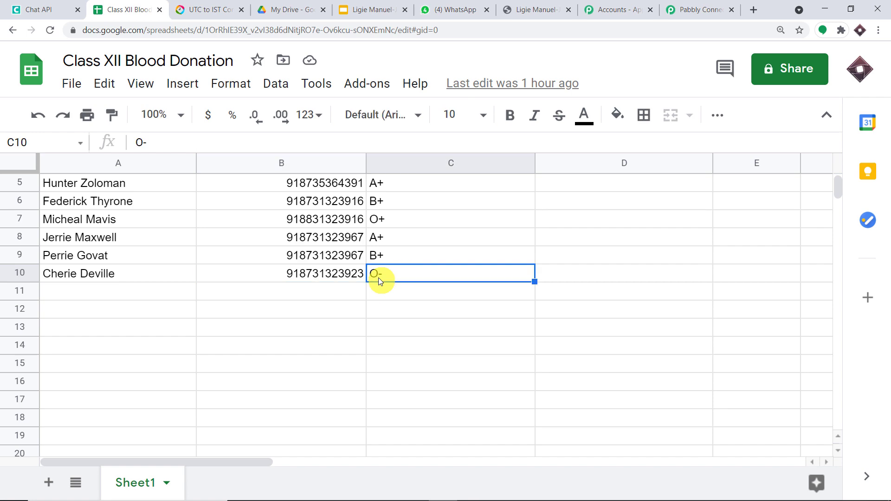
left_click(696, 9)
scroll(545, 265, "down", 3)
scroll(544, 266, "down", 12)
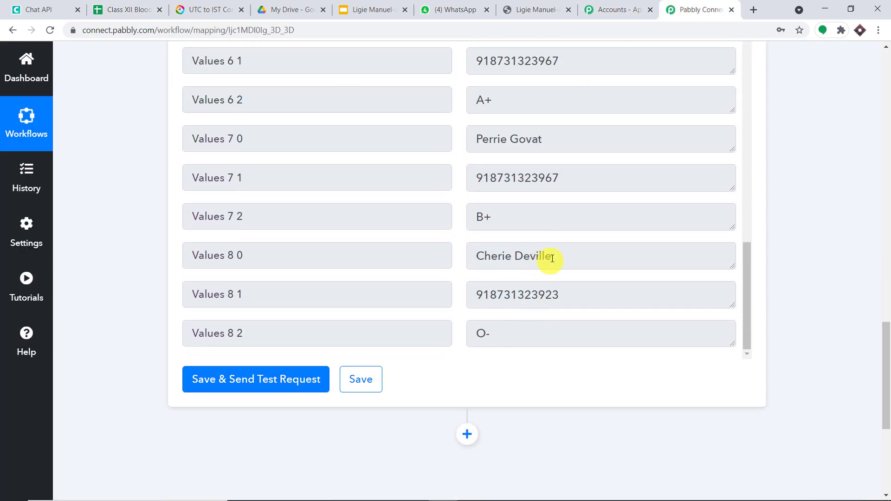
left_click_drag(548, 256, 448, 338)
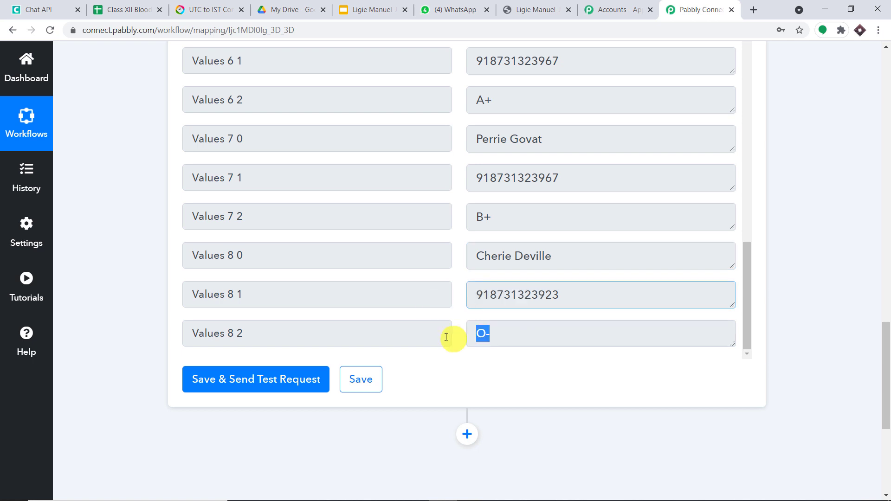
Step: Review the response from its beginning and match the Values 0 entries to cells A2:C2 in the donor sheet
scroll(506, 239, "up", 3)
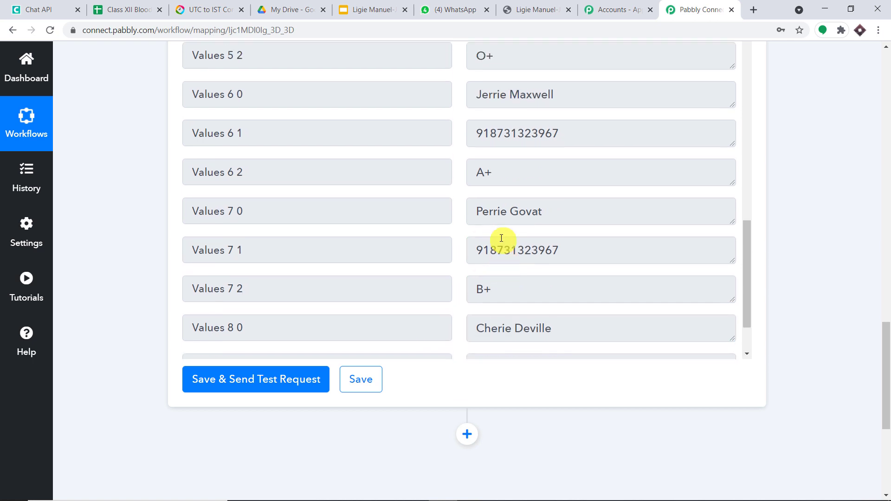
left_click_drag(885, 354, 886, 300)
scroll(654, 310, "up", 10)
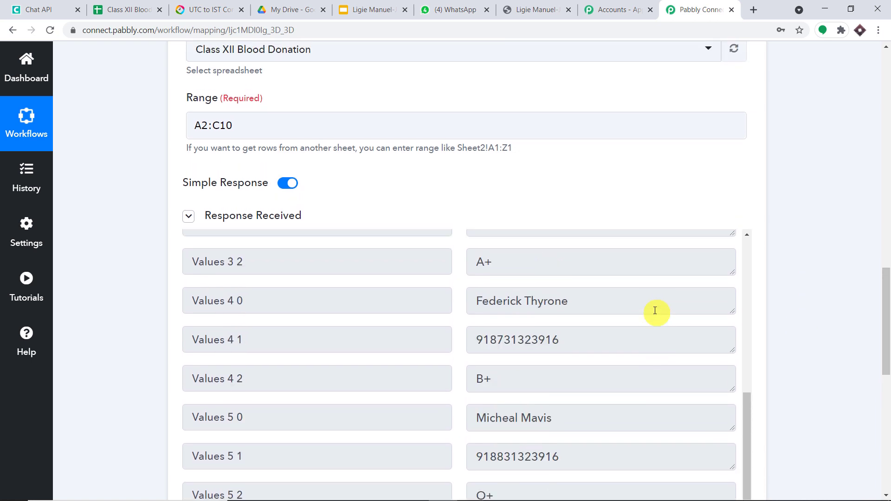
scroll(643, 307, "up", 3)
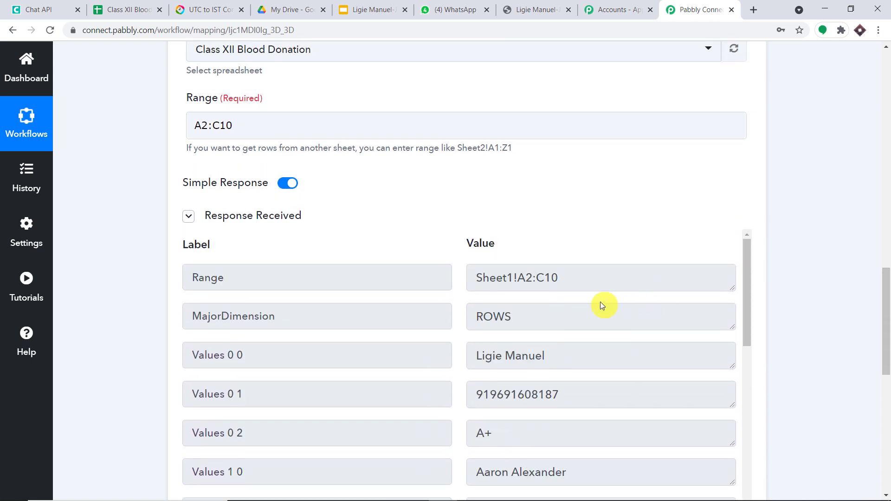
left_click_drag(884, 288, 884, 332)
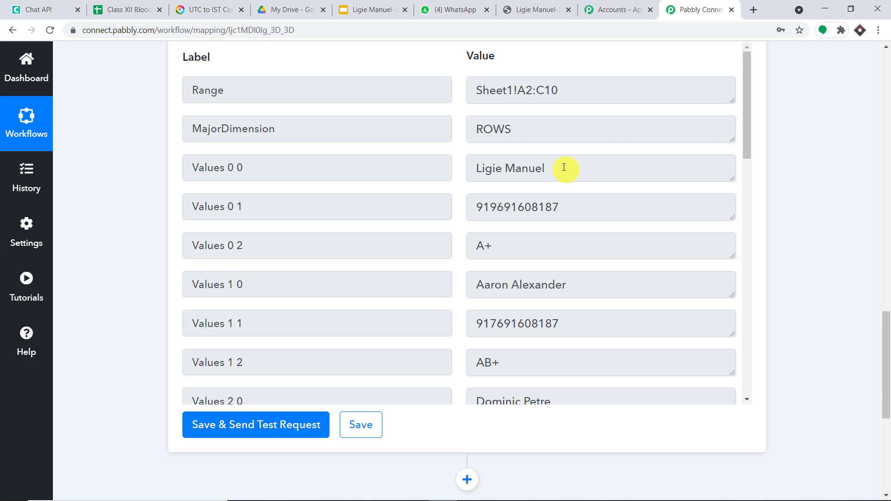
left_click_drag(549, 169, 477, 169)
left_click(130, 9)
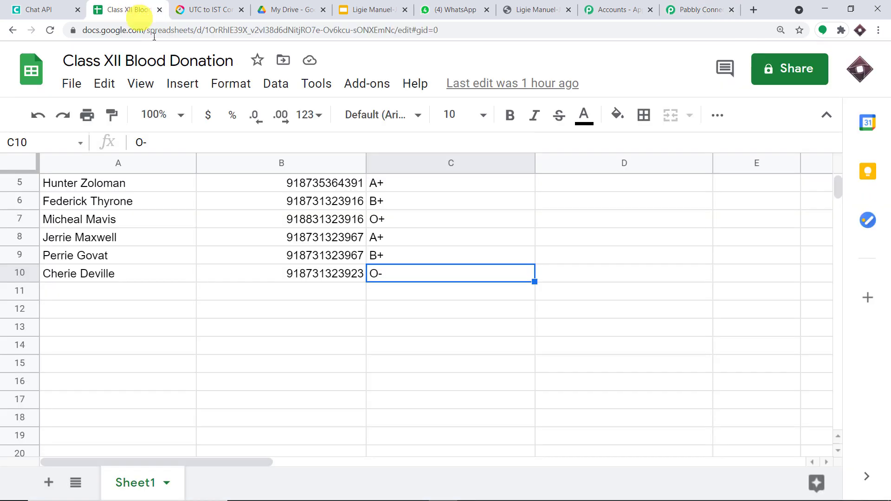
scroll(454, 194, "up", 2)
left_click_drag(460, 204, 44, 203)
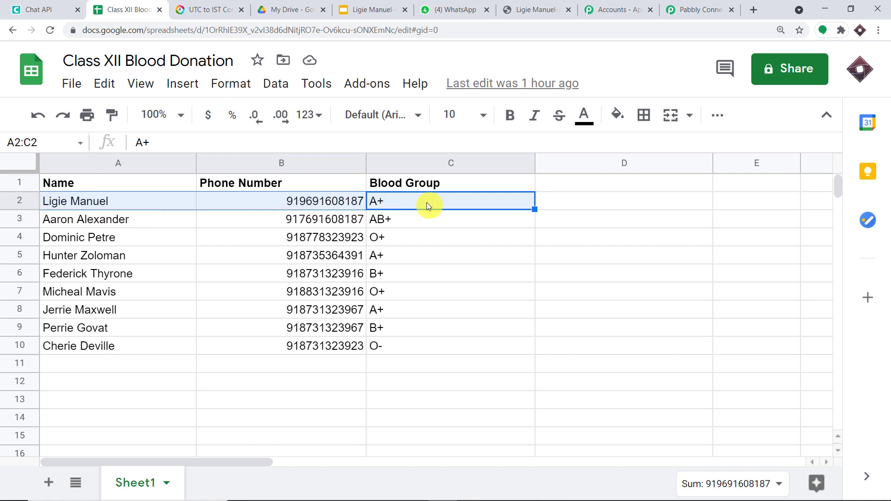
left_click(699, 10)
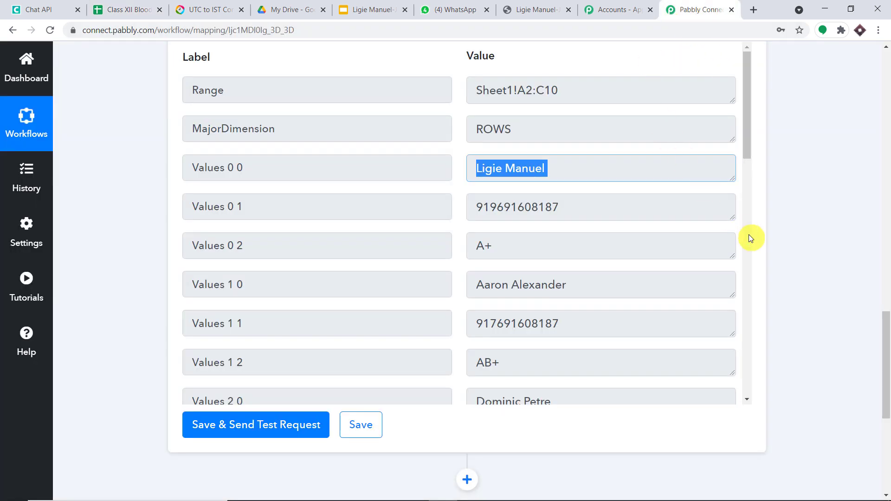
Step: Turn off Simple Response for the Get Row(s) action and resend the saved test request
scroll(820, 231, "up", 1)
scroll(817, 232, "up", 2)
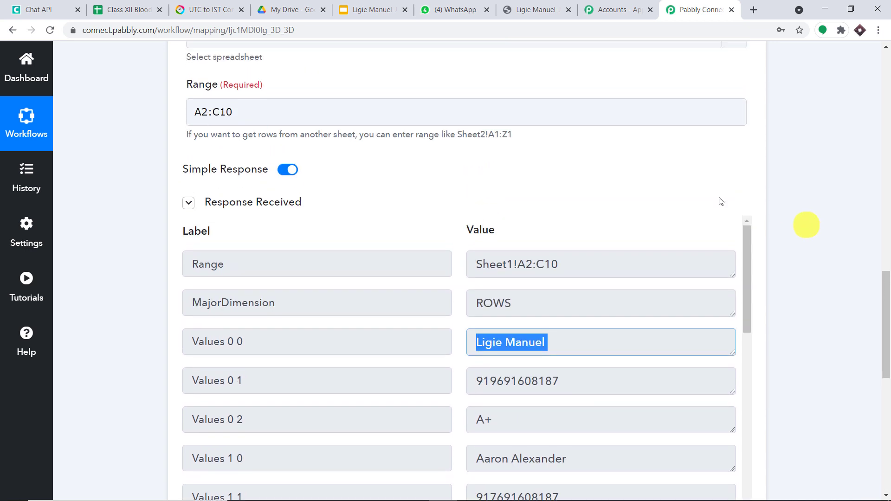
left_click(503, 161)
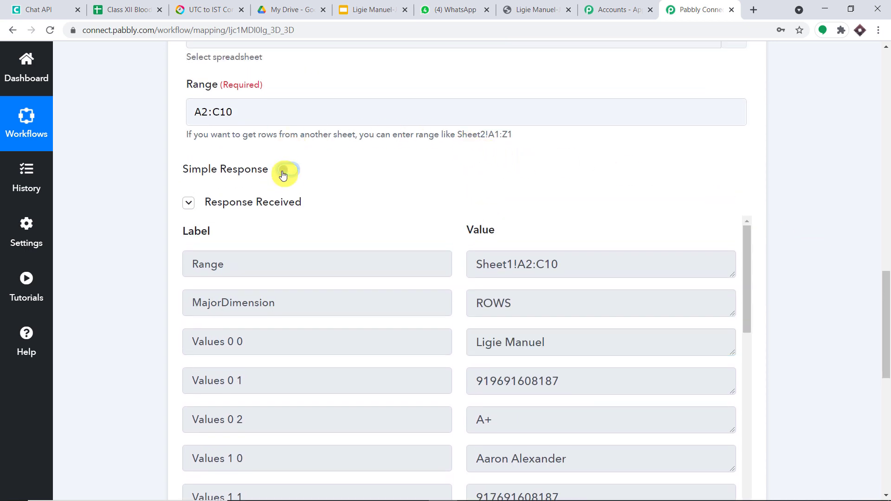
scroll(286, 184, "down", 4)
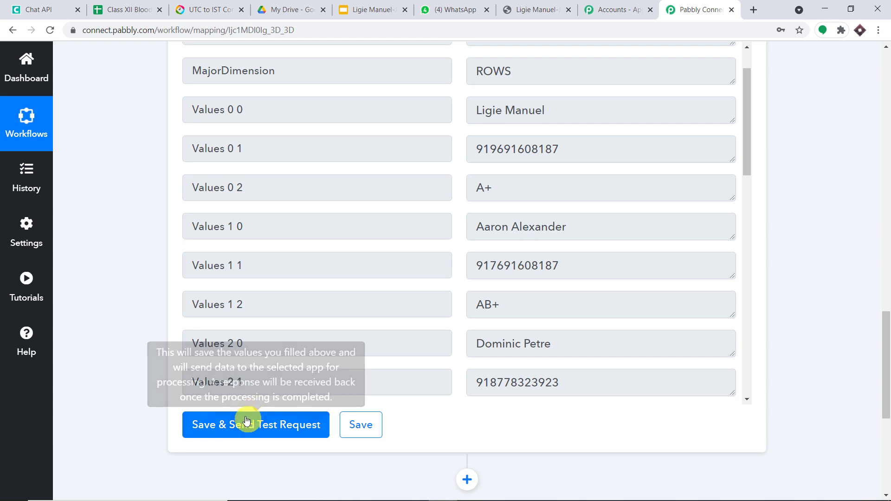
left_click(246, 424)
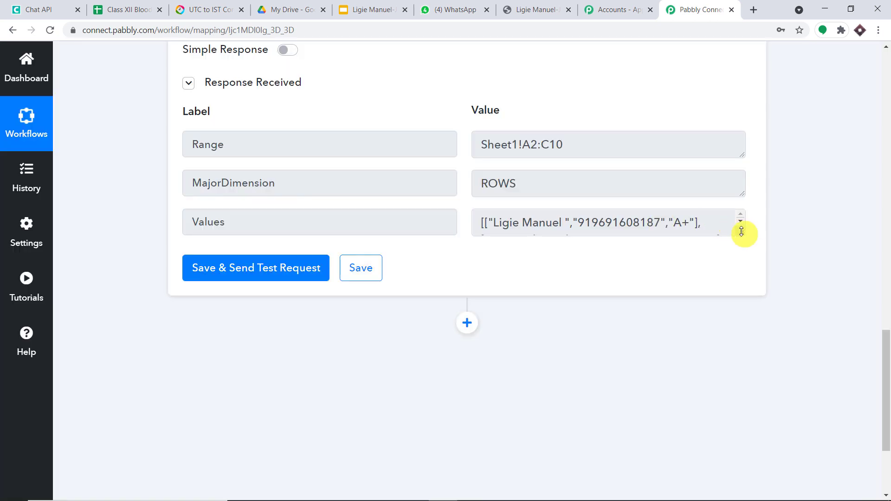
Step: Enlarge the Values response field and examine the full array of donor rows, including its first and last entries
left_click_drag(741, 232, 720, 412)
left_click_drag(682, 376, 480, 218)
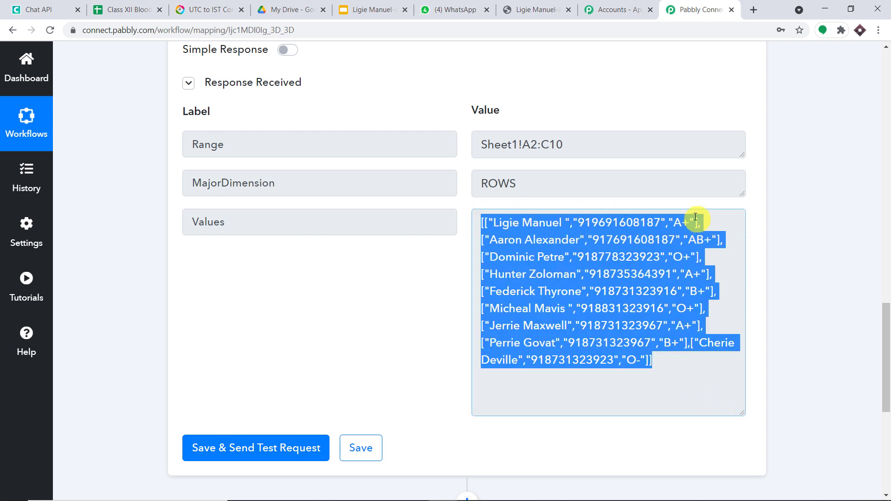
left_click_drag(703, 223, 477, 222)
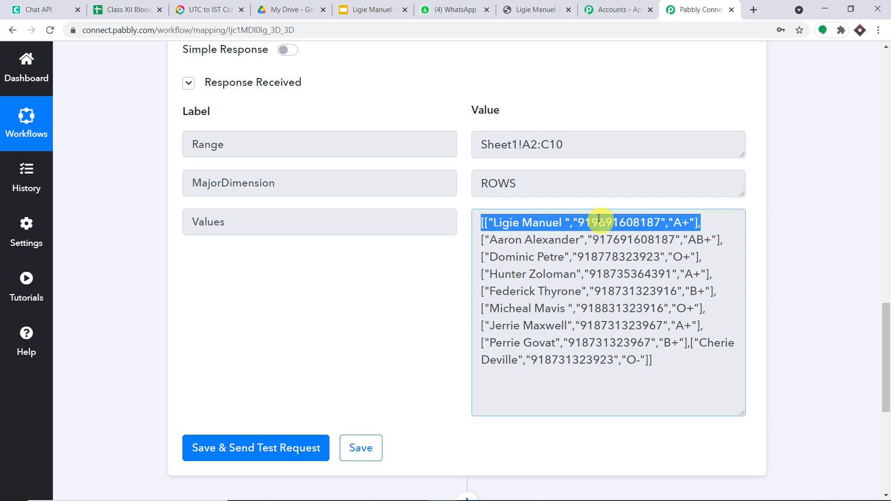
left_click_drag(887, 344, 887, 353)
scroll(887, 349, "down", 2)
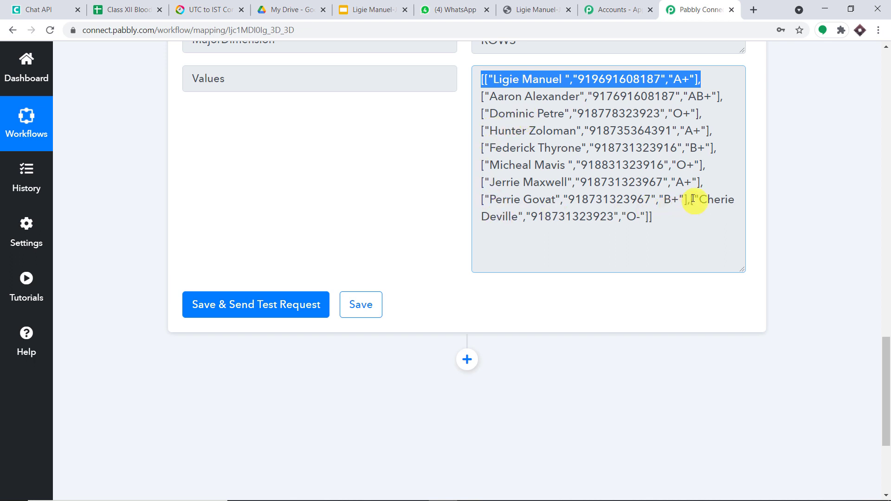
left_click_drag(692, 199, 710, 221)
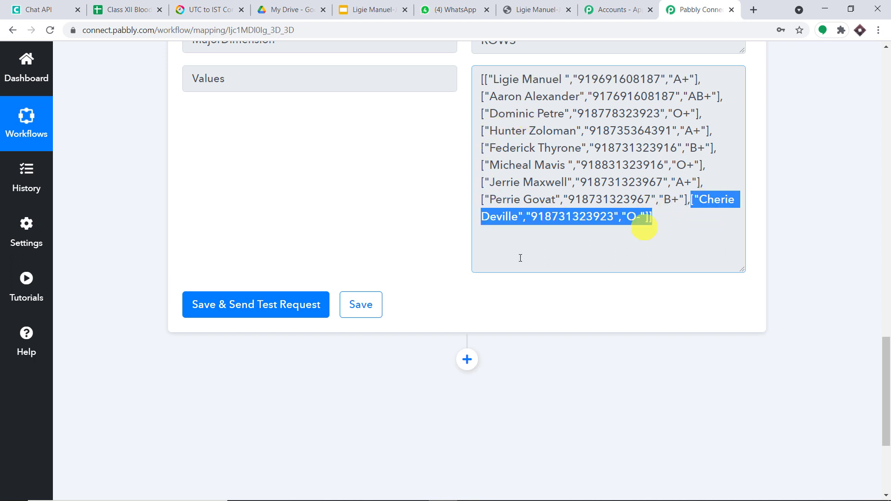
Step: Add an Iterator by Pabbly action below the Google Sheets Get Row(s) action
left_click(467, 359)
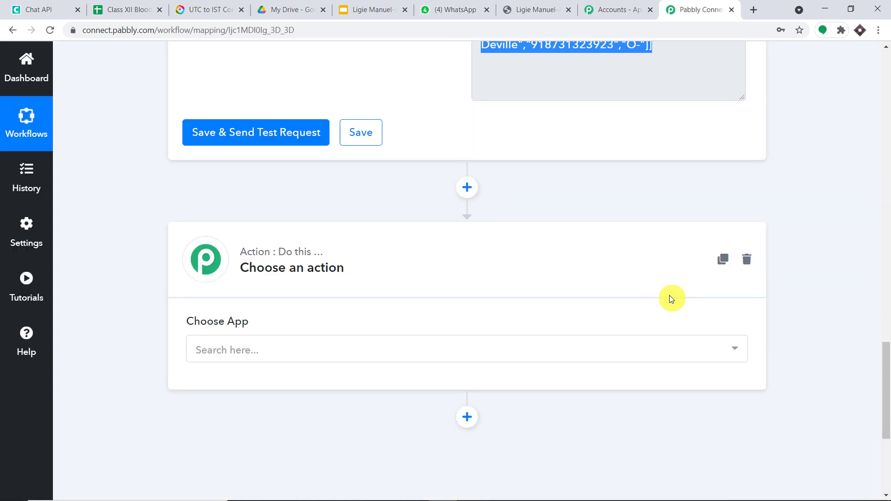
left_click(378, 227)
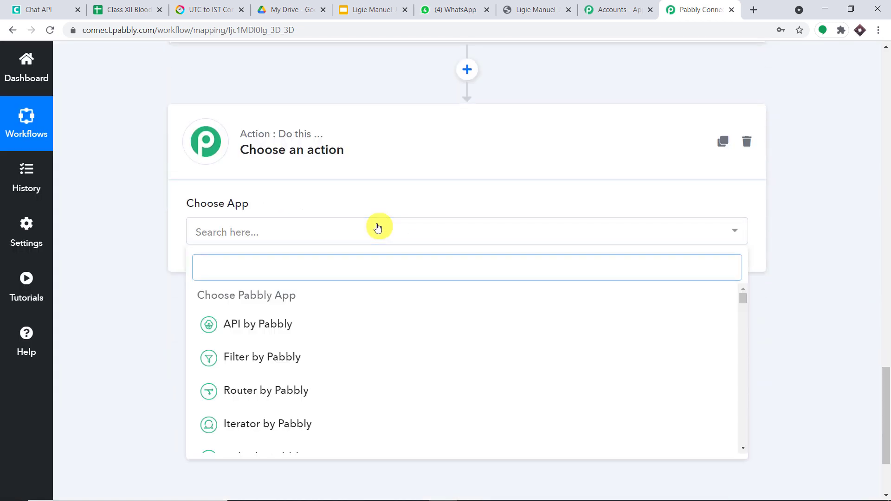
type("iter")
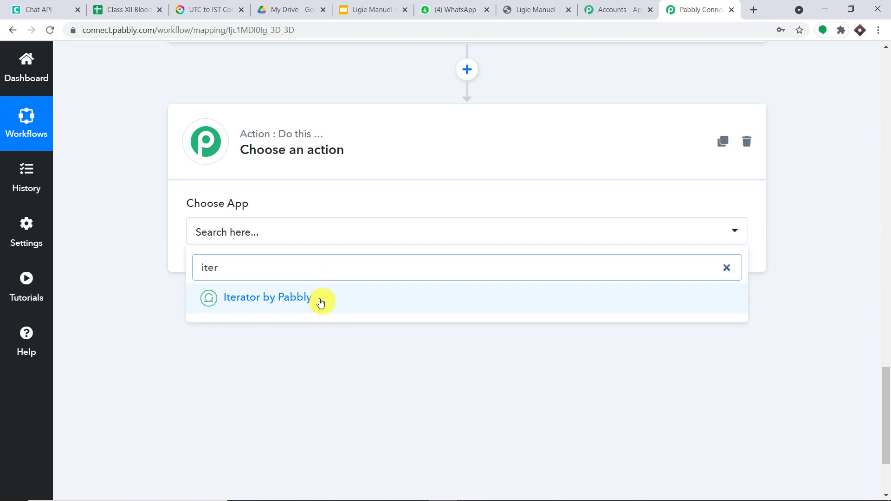
left_click(320, 303)
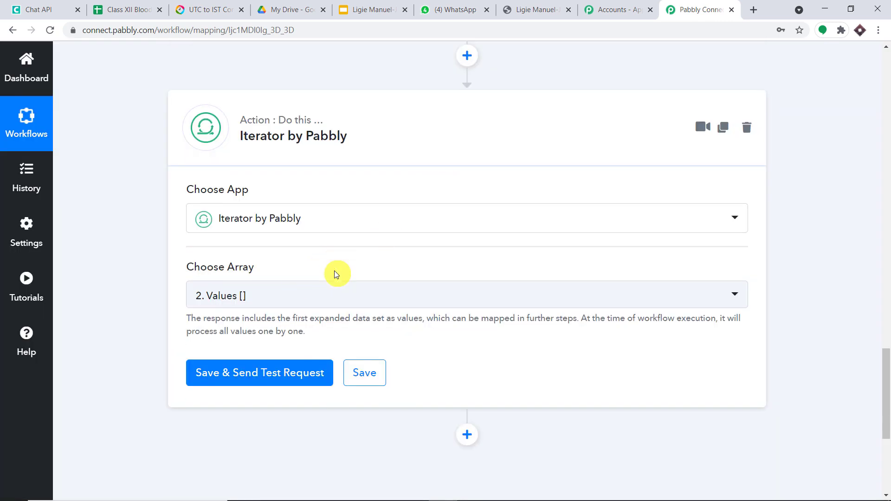
Step: Check the full Values array in the Get Row(s) response and send the Iterator's test request on 2. Values []
scroll(354, 230, "up", 8)
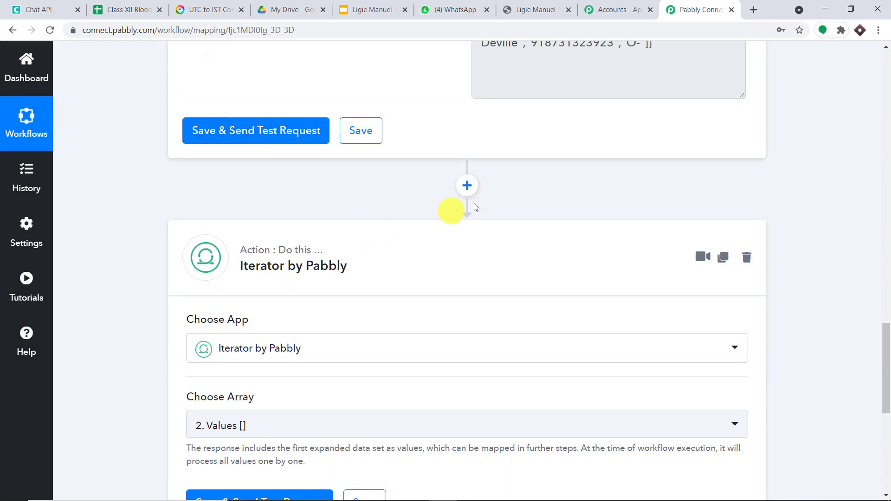
left_click_drag(482, 80, 650, 253)
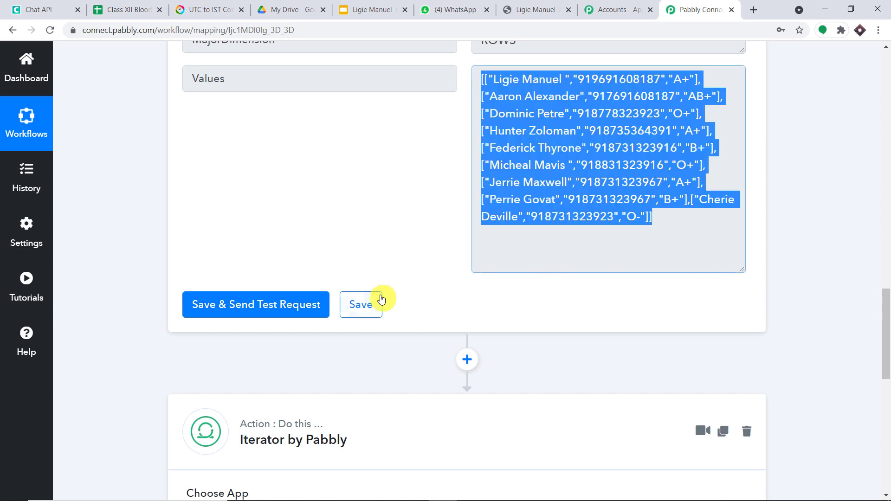
scroll(378, 301, "down", 9)
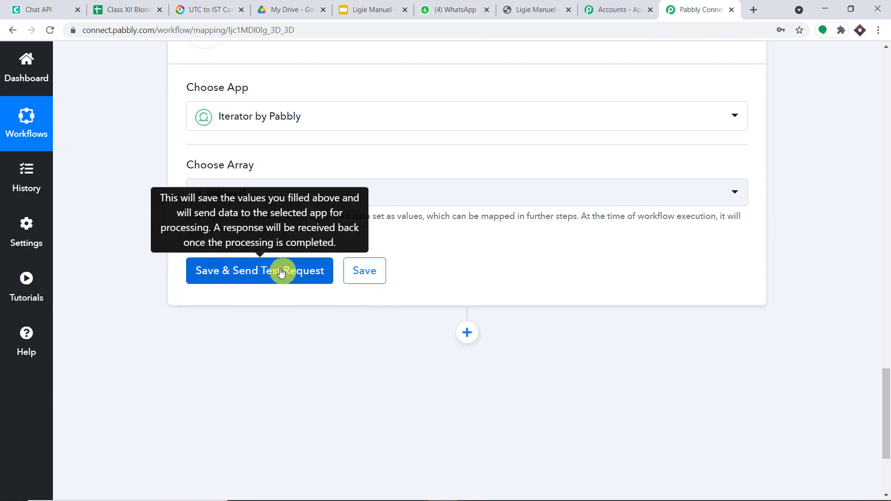
left_click(282, 273)
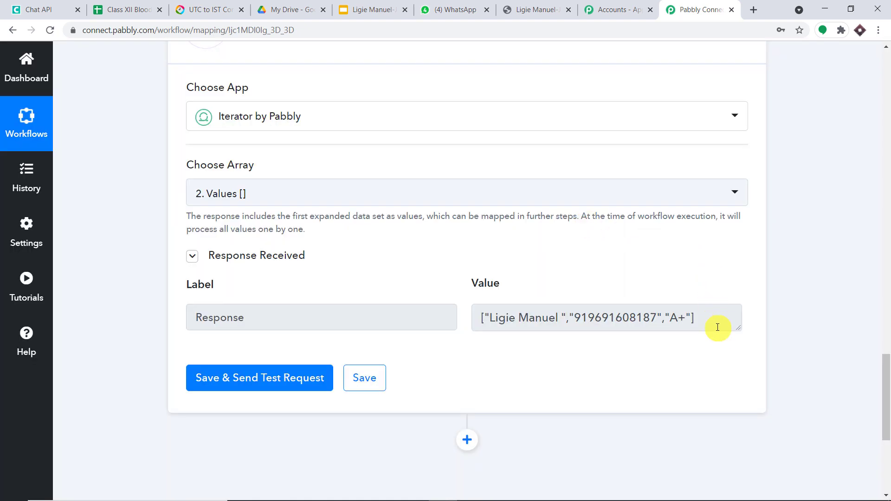
Step: Enlarge the Iterator's Response field and examine the single donor row it contains
left_click_drag(732, 327, 740, 400)
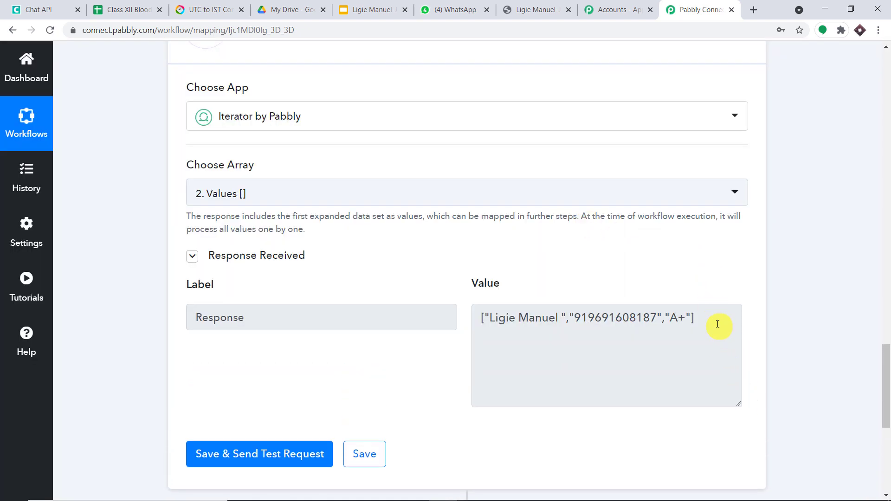
left_click_drag(695, 319, 442, 316)
scroll(663, 308, "down", 3)
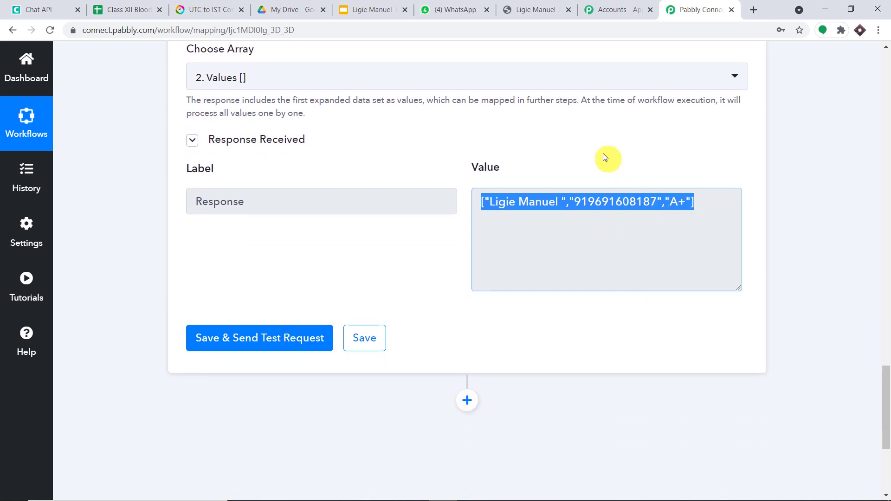
left_click(593, 142)
left_click_drag(695, 202, 473, 198)
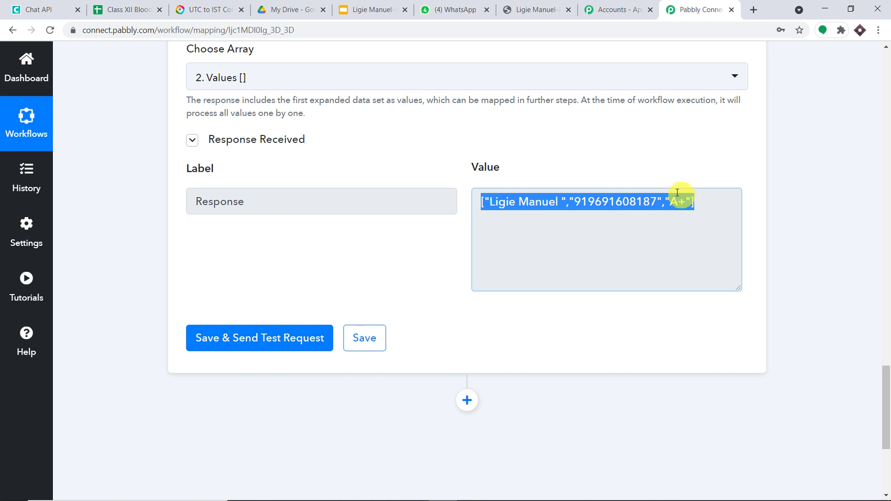
Step: Add a JSON Extractor action below the Iterator with the Extract JSON Data event and connect it
scroll(662, 201, "down", 4)
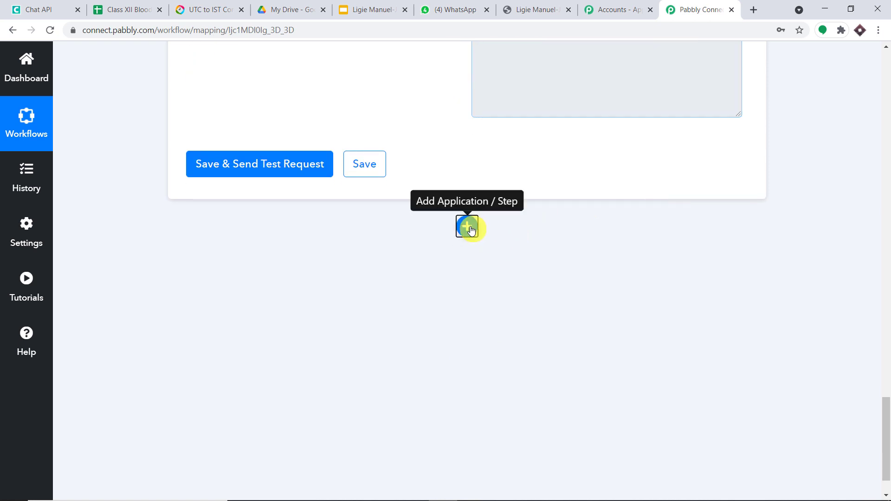
left_click(466, 226)
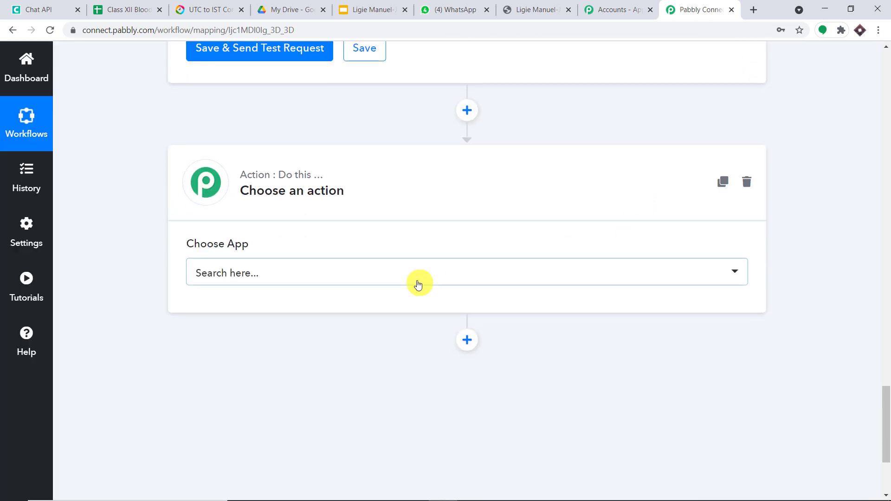
left_click(418, 284)
type("json")
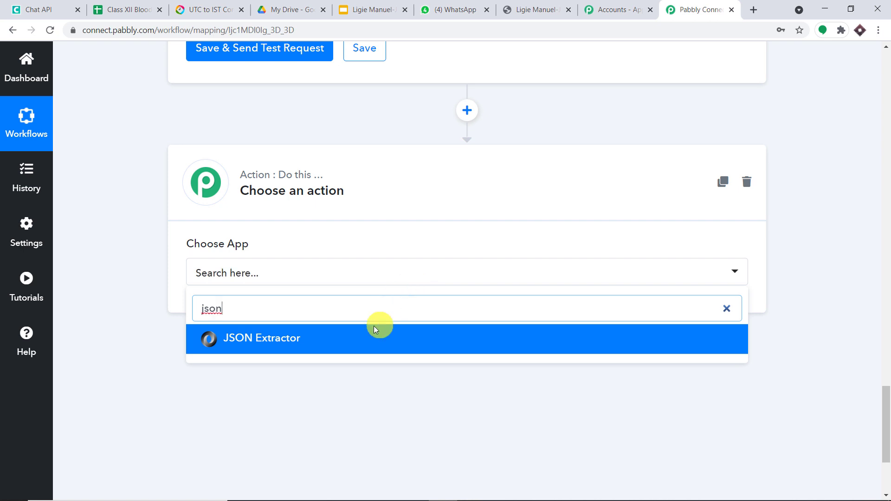
left_click(374, 330)
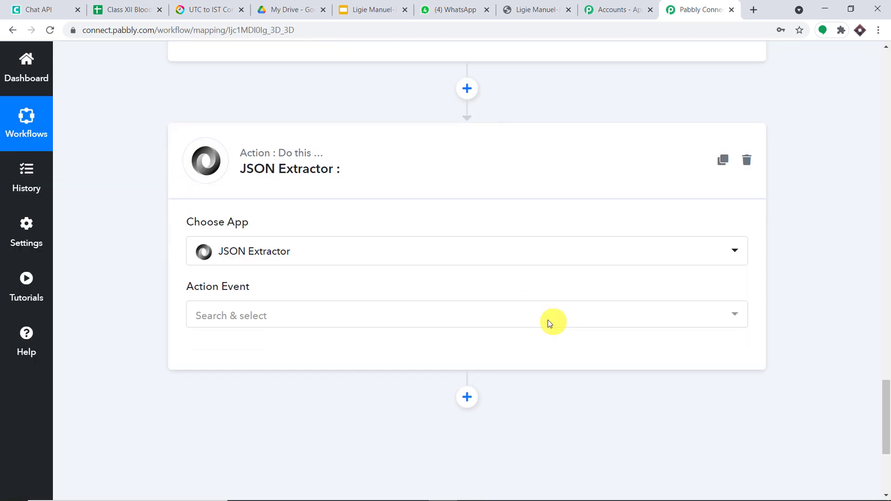
scroll(550, 324, "down", 2)
left_click(453, 225)
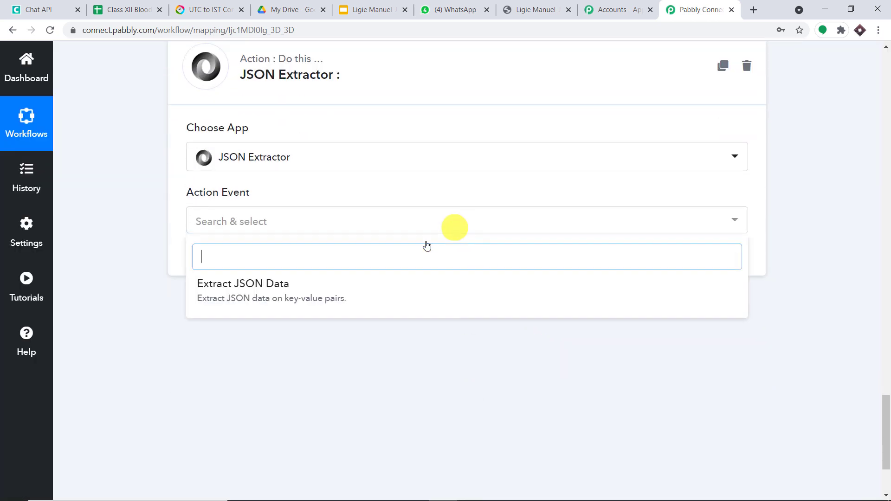
left_click(350, 300)
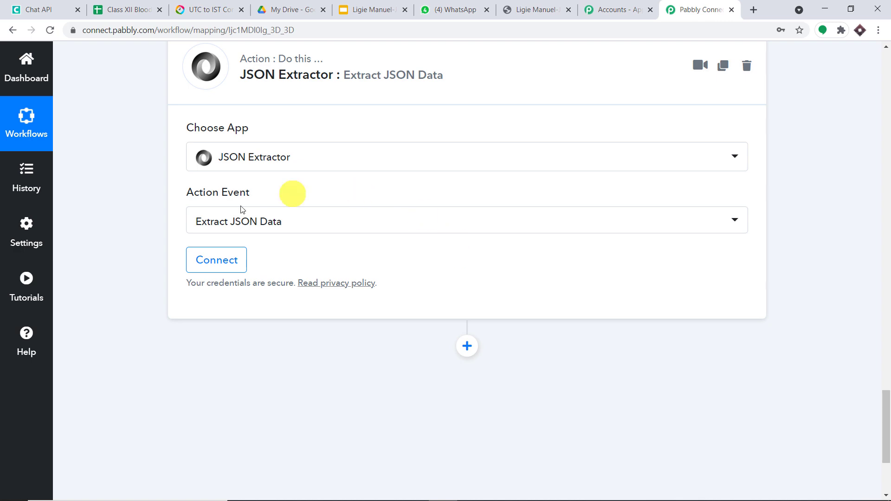
left_click(232, 259)
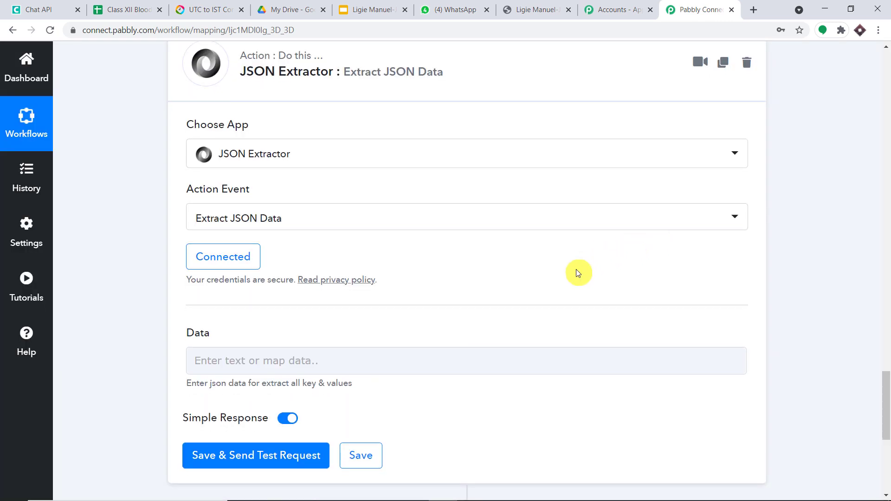
Step: Map the Iterator's 3. Response into the JSON Extractor's Data field and send the saved test request
scroll(487, 236, "down", 3)
left_click(381, 186)
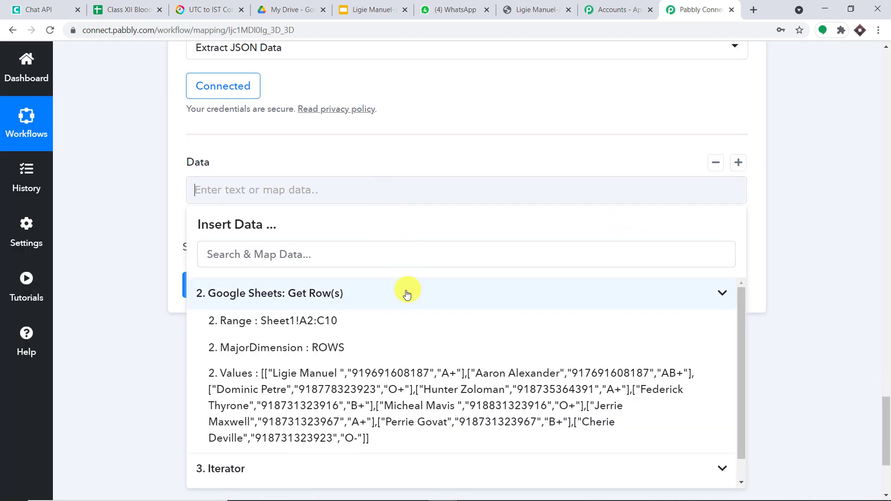
scroll(418, 316, "down", 1)
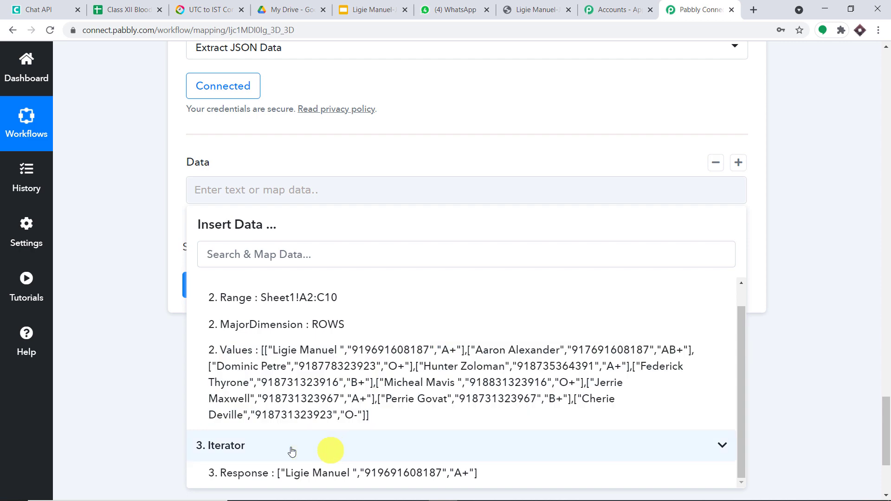
left_click(264, 473)
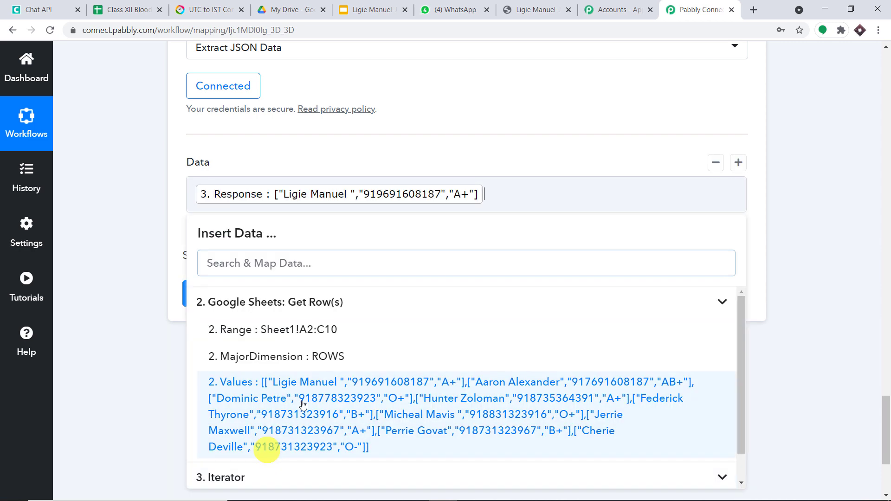
left_click(763, 220)
scroll(618, 238, "down", 2)
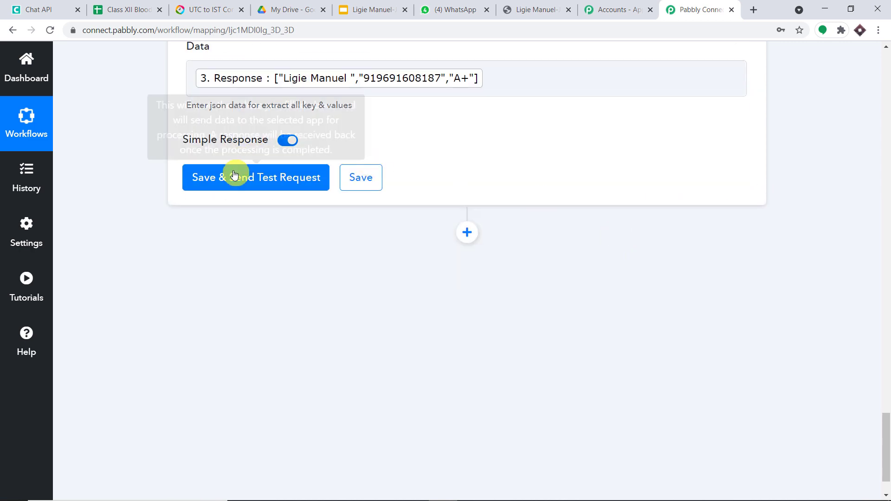
left_click(235, 177)
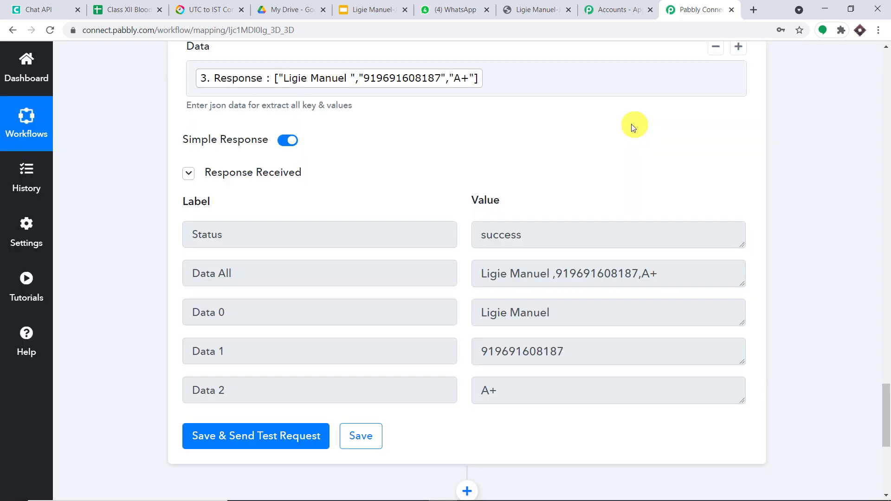
Step: Examine the extracted Data 0, Data 1 and Data 2 values in the JSON Extractor response
scroll(624, 200, "down", 2)
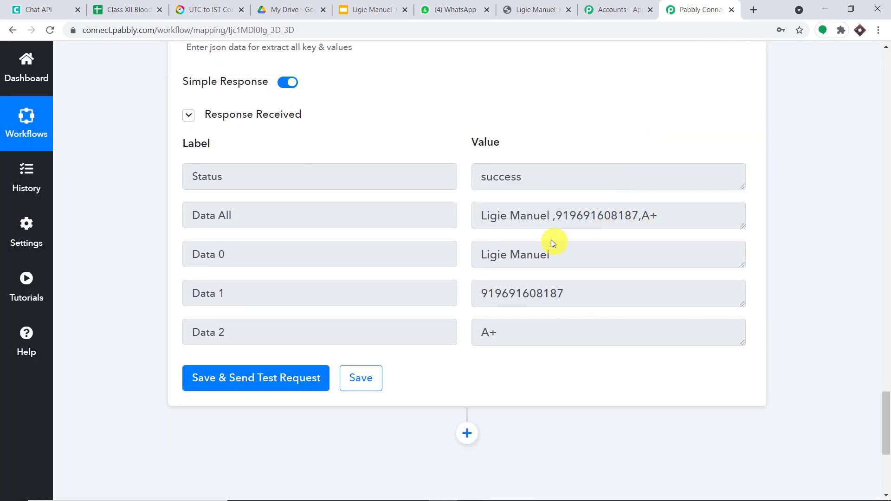
left_click_drag(583, 251, 473, 255)
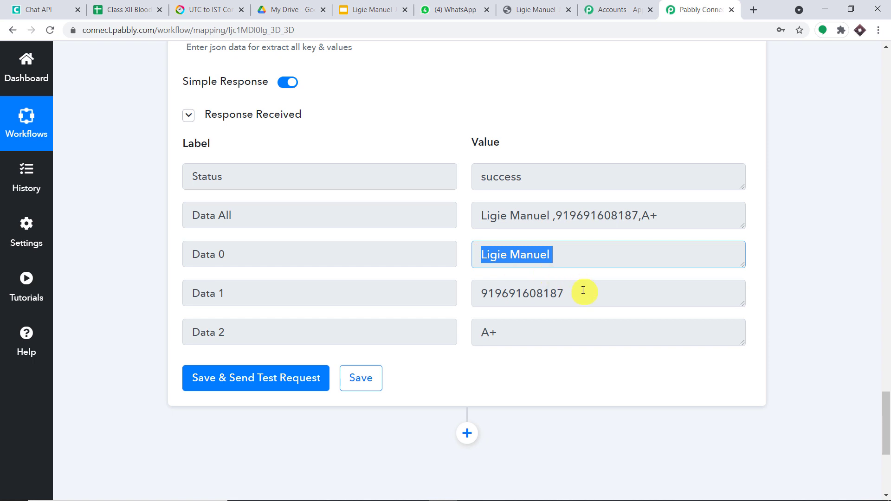
left_click_drag(584, 291, 469, 294)
left_click_drag(522, 328, 474, 332)
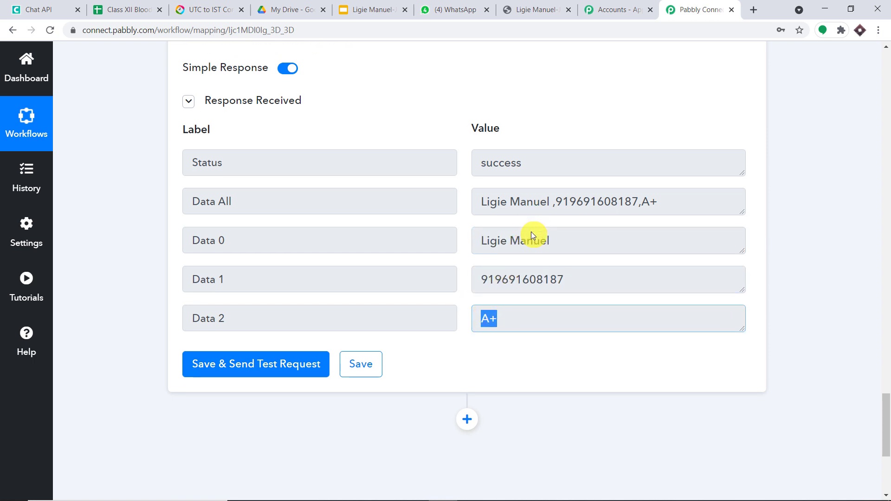
scroll(532, 232, "down", 3)
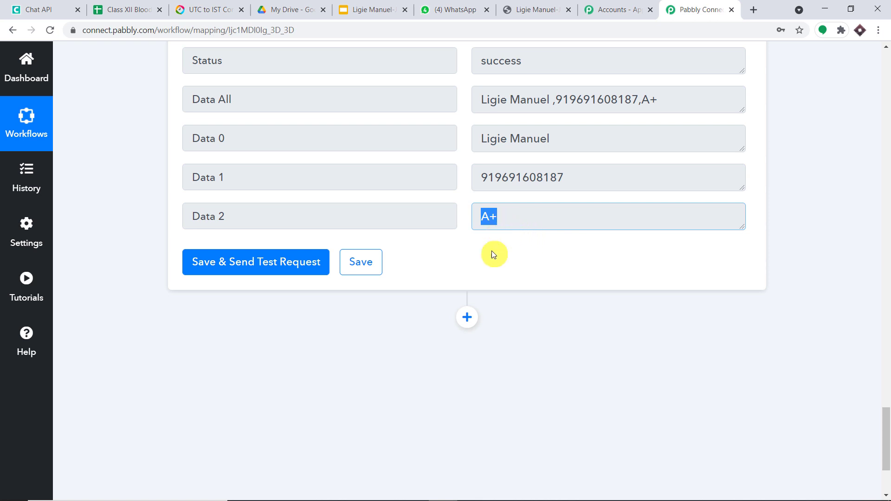
Step: Add a Google Slides action below the JSON Extractor with the Create Presentation From Template event
scroll(491, 250, "down", 3)
left_click(467, 172)
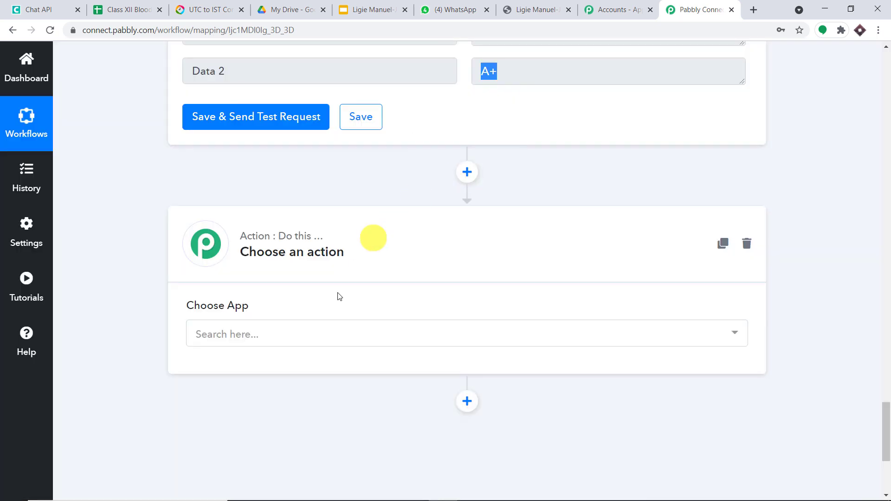
left_click(337, 336)
type("g")
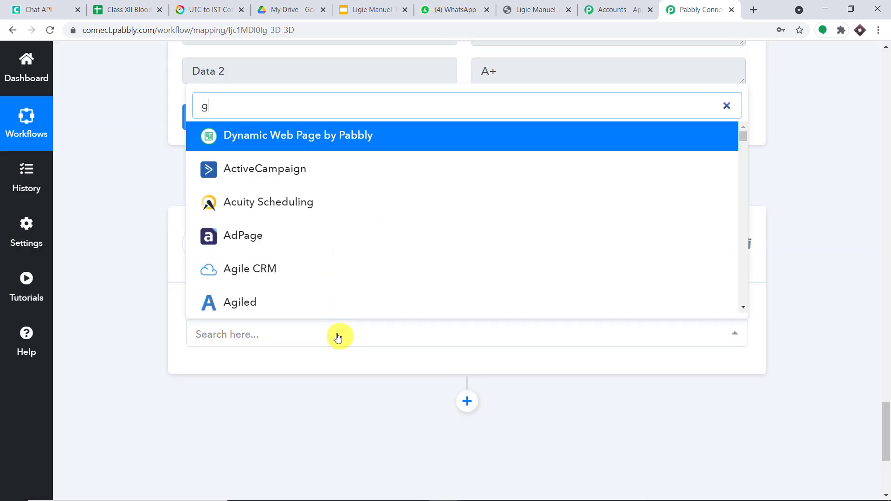
type("oogle sli")
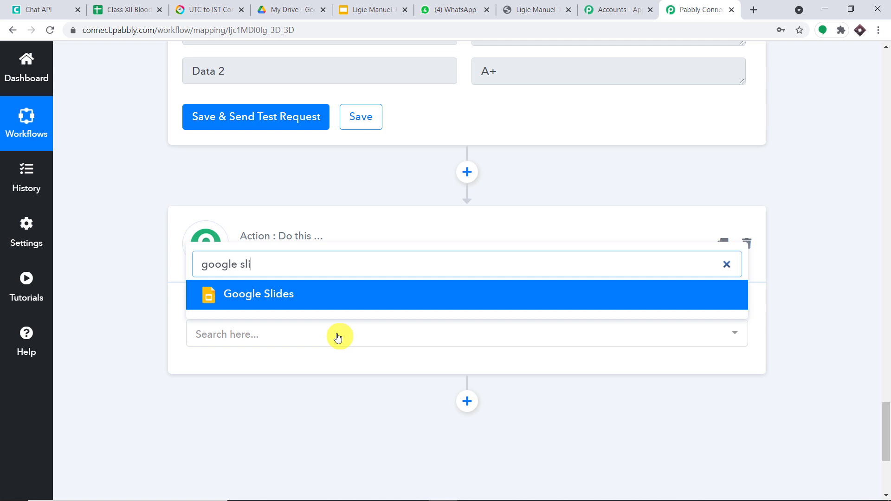
left_click(338, 295)
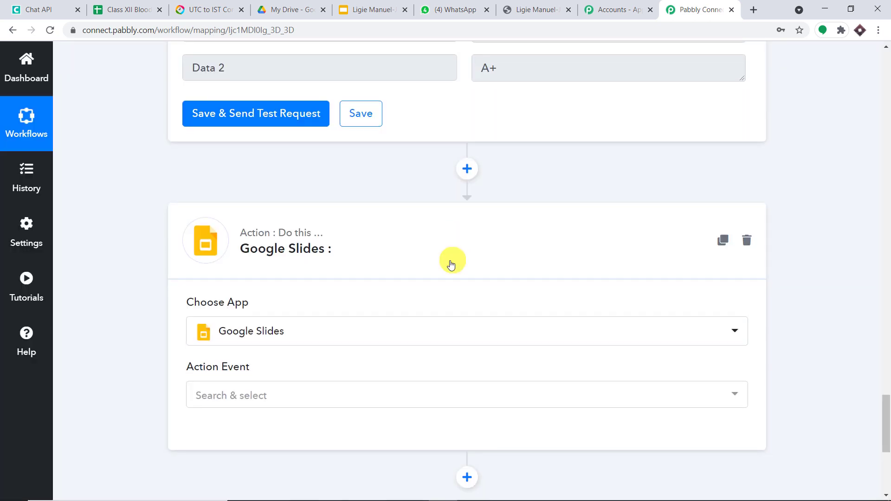
scroll(451, 265, "down", 4)
left_click(411, 225)
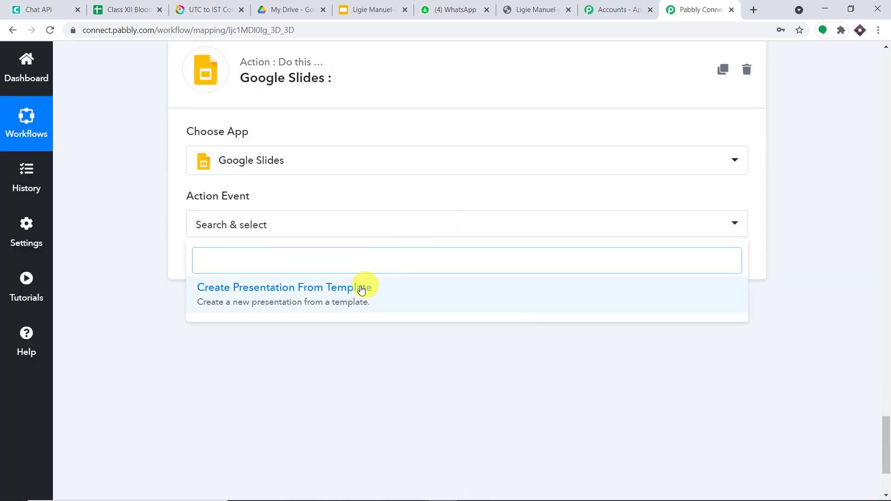
left_click(353, 298)
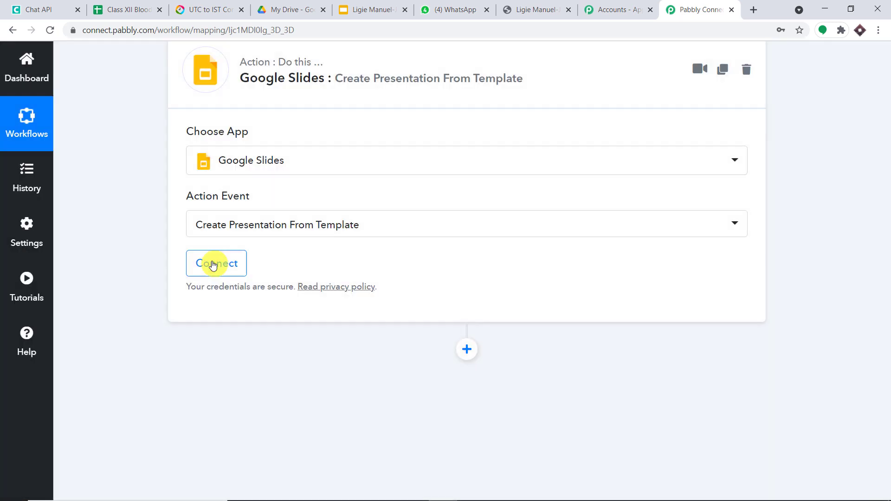
Step: Connect the Google Slides action through a new connection, choosing the Google account and allowing Pabbly Connect Drive access
left_click(213, 266)
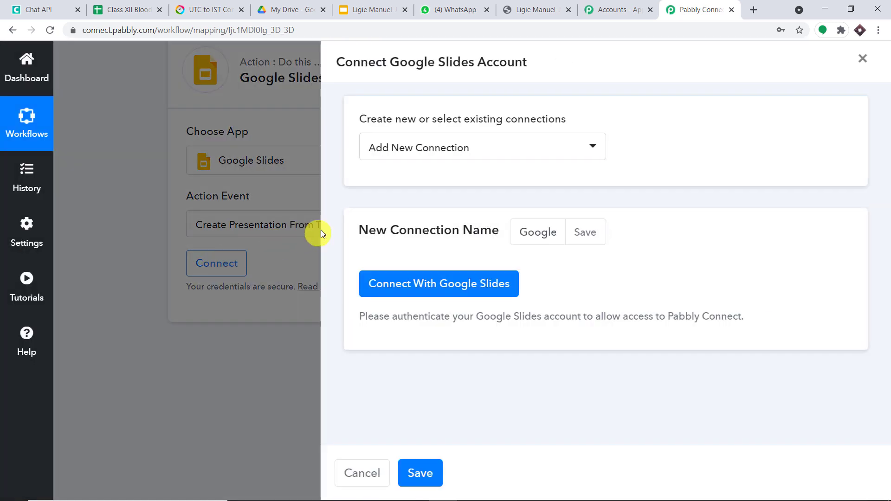
left_click(423, 279)
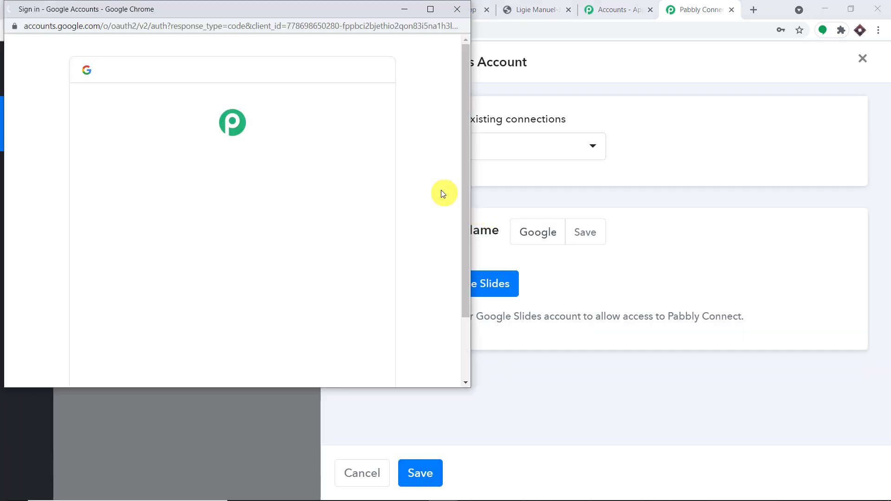
scroll(318, 195, "down", 3)
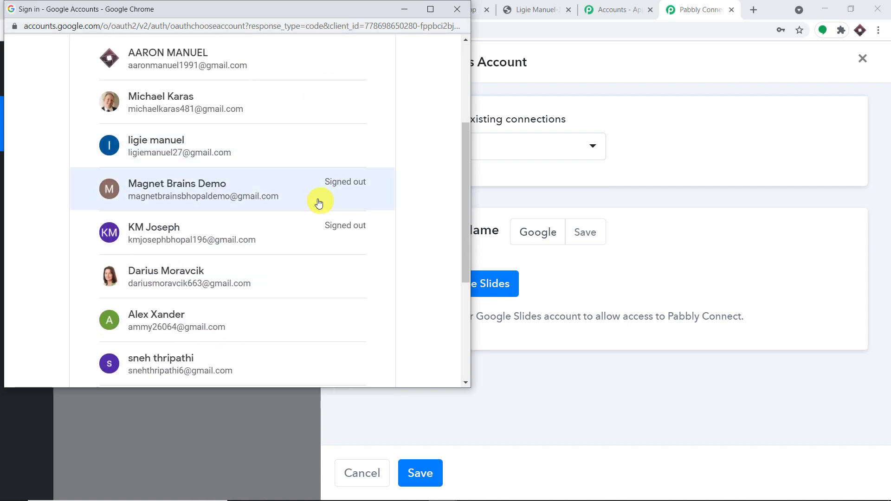
scroll(318, 199, "up", 1)
scroll(264, 139, "up", 2)
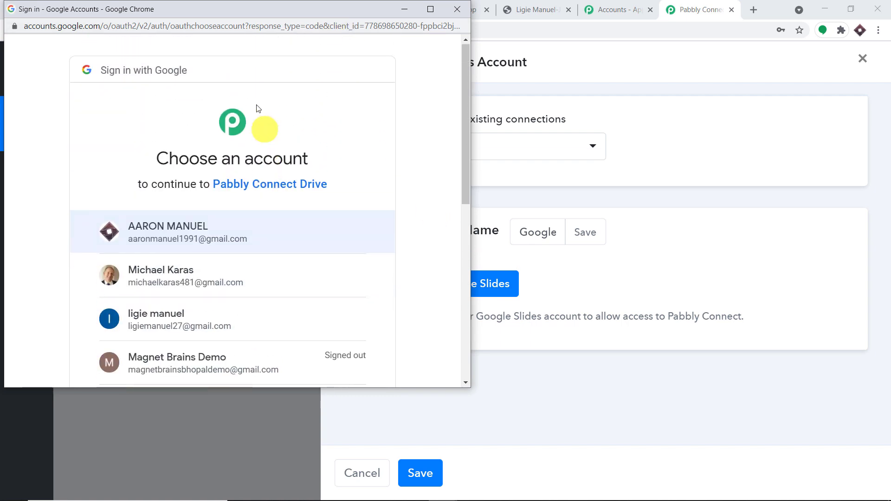
left_click_drag(274, 9, 681, 77)
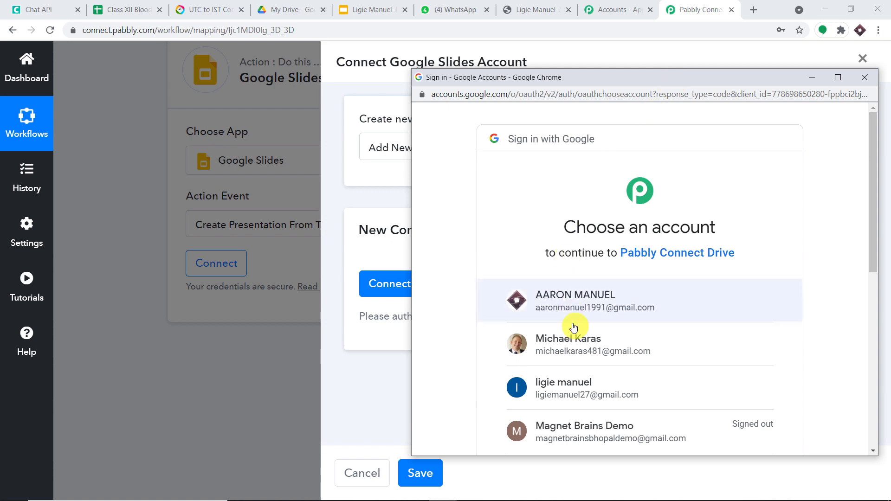
left_click(573, 304)
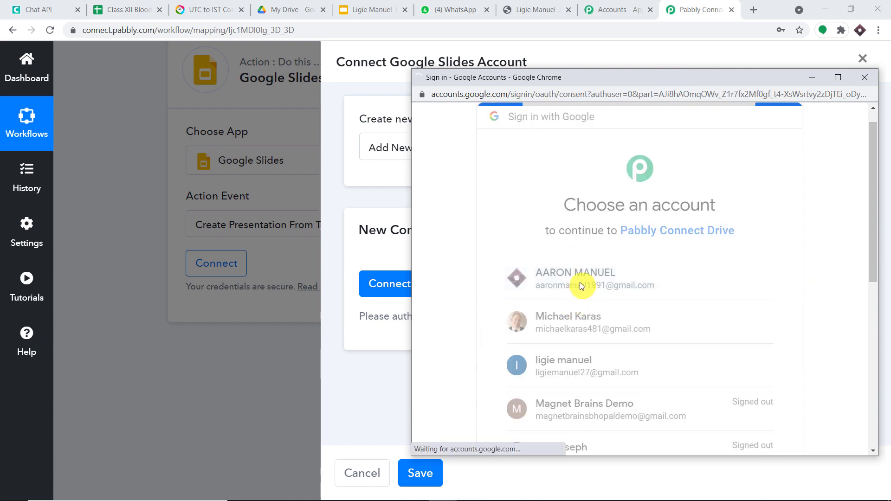
scroll(585, 278, "down", 4)
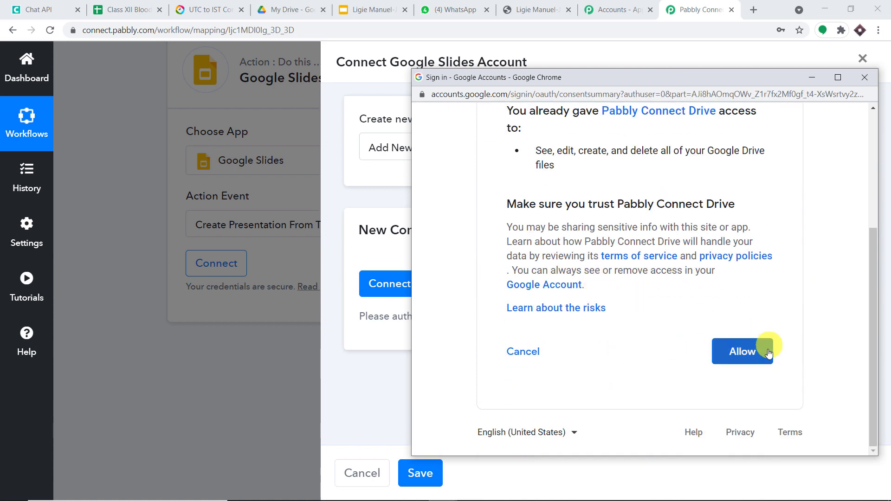
left_click(752, 351)
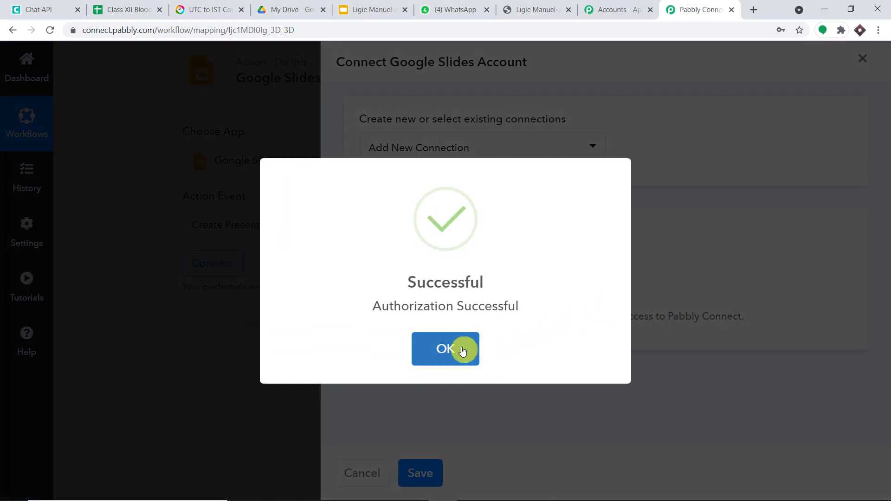
left_click(462, 350)
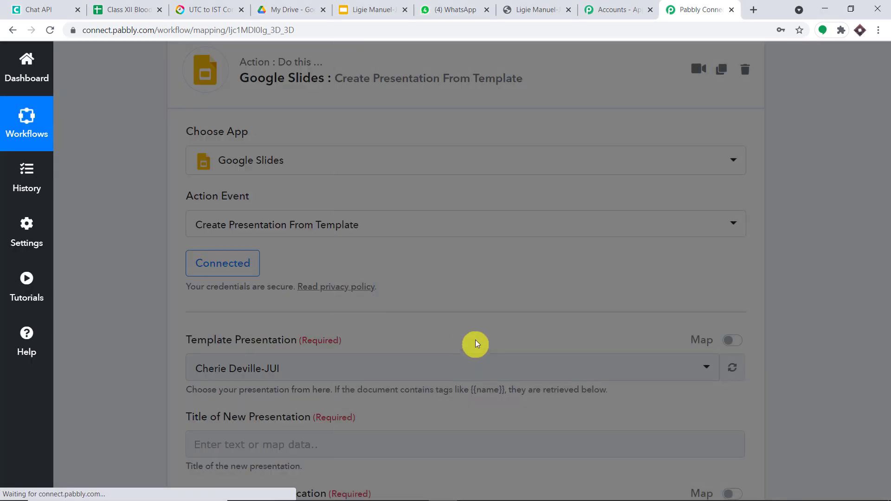
Step: Switch to Google Slides and create a new presentation from the Student certificate template in the template gallery
scroll(556, 292, "down", 3)
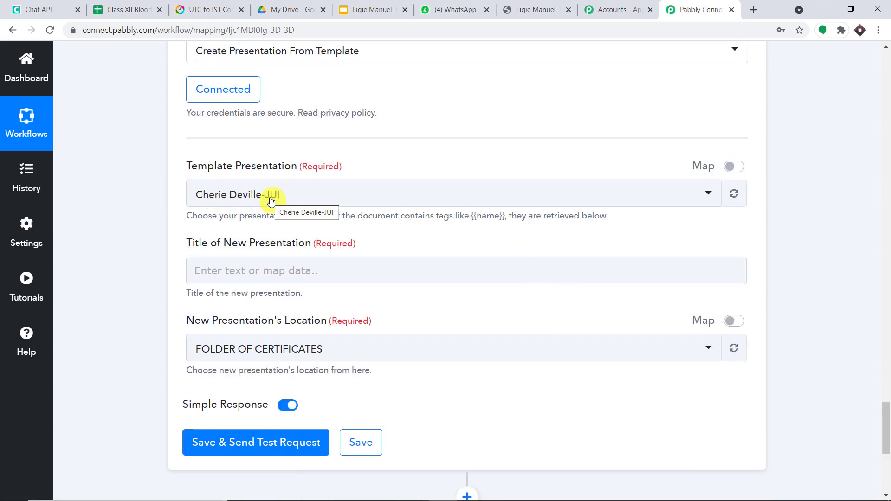
left_click(372, 10)
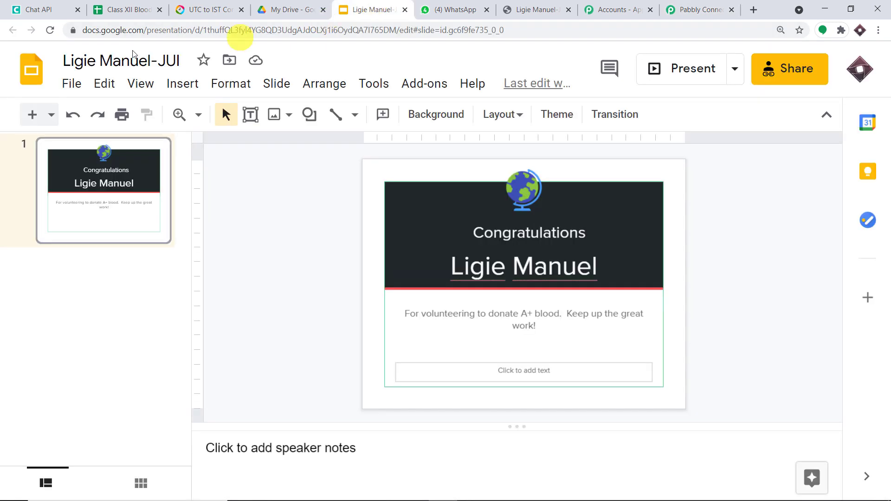
left_click(37, 72)
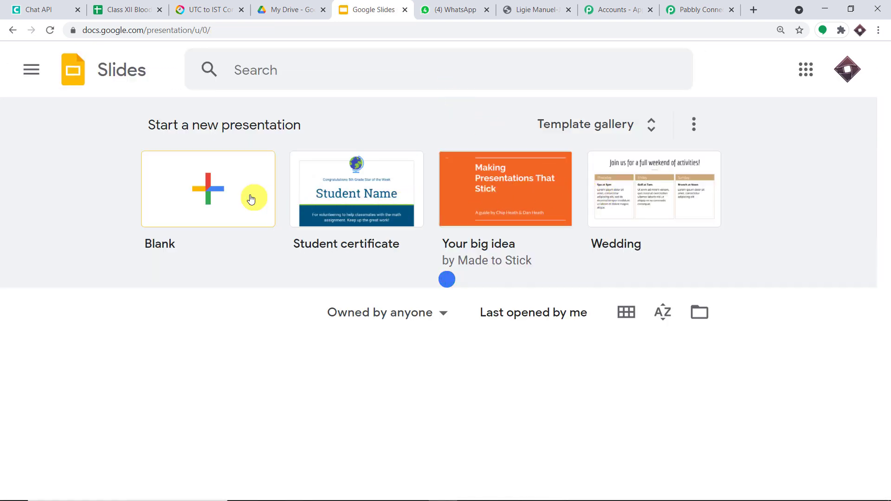
left_click(646, 125)
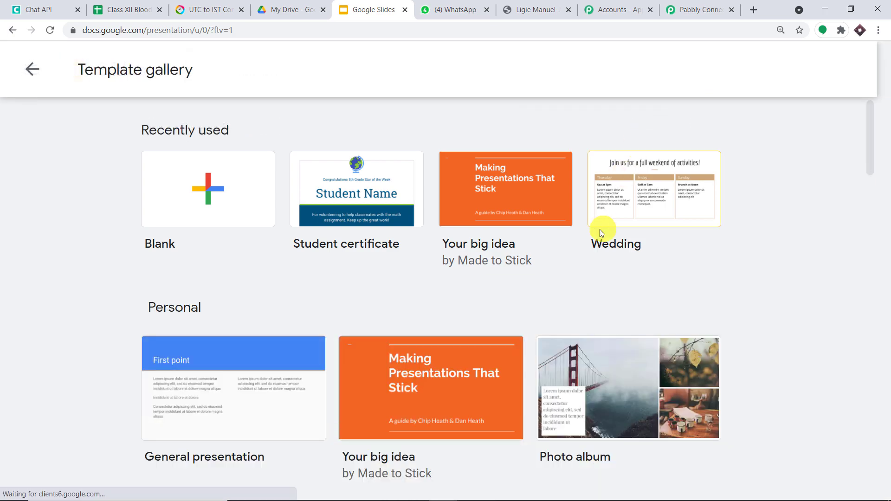
scroll(599, 230, "down", 10)
scroll(600, 230, "down", 20)
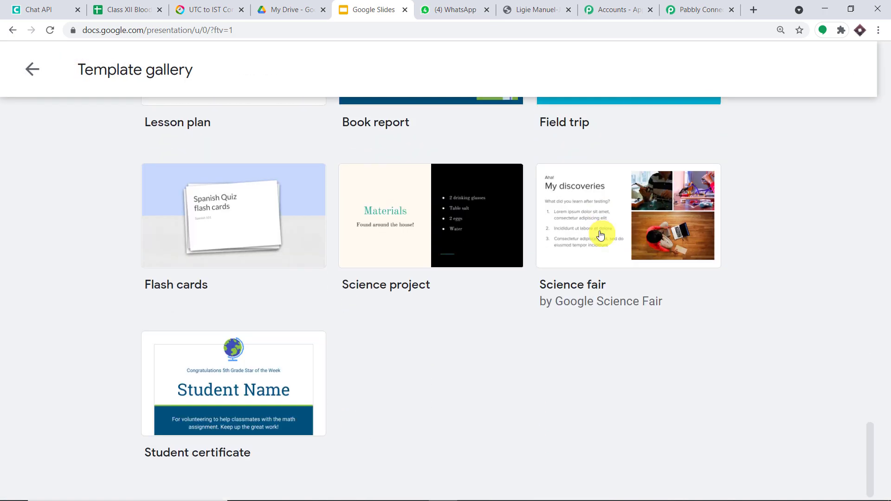
left_click(228, 369)
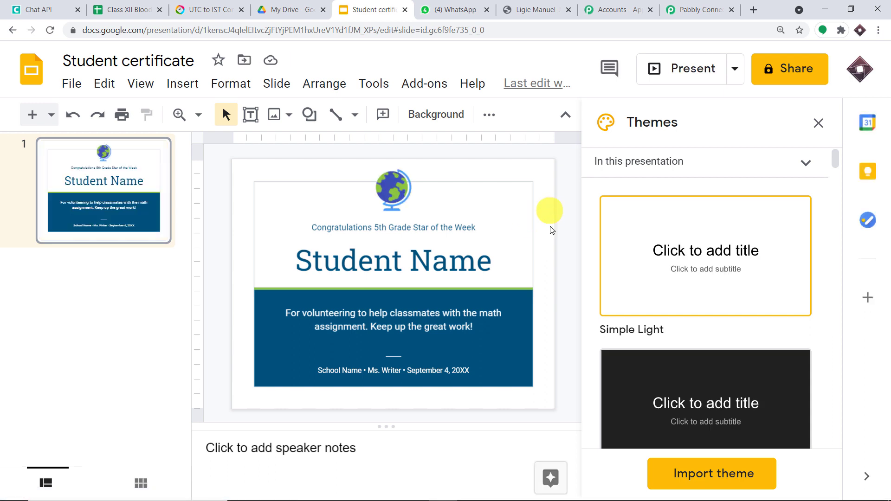
Step: Try the Focus theme on the student certificate
scroll(650, 268, "down", 8)
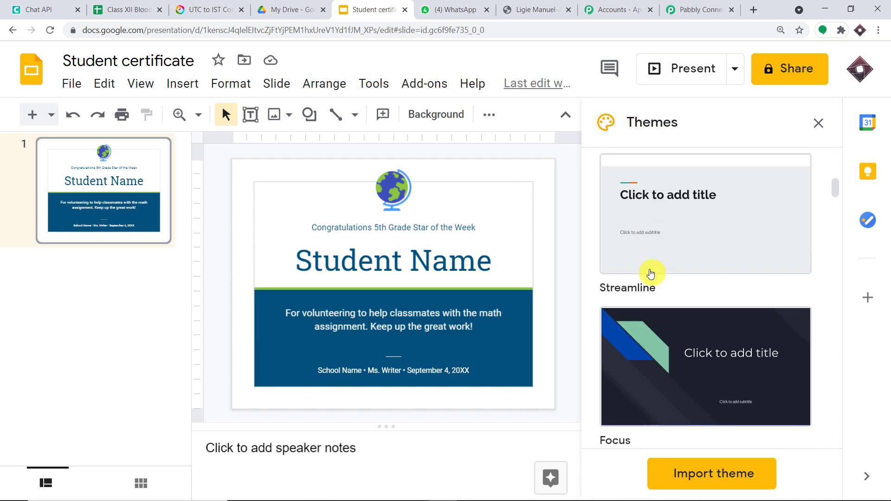
scroll(650, 273, "down", 3)
left_click(676, 237)
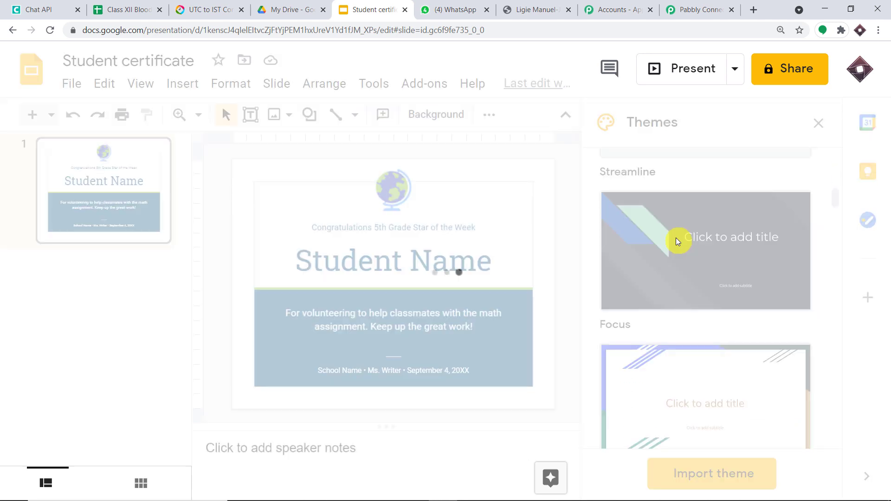
Step: Apply the Swiss theme to the student certificate
scroll(671, 306, "down", 2)
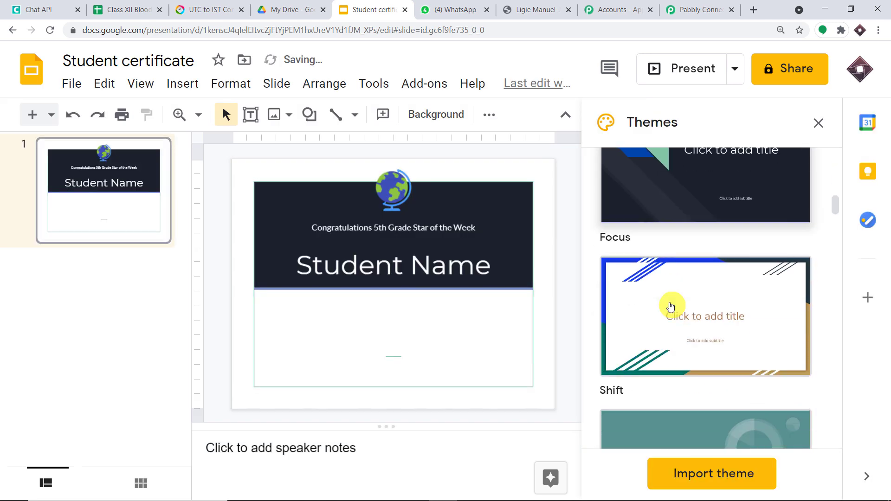
scroll(670, 306, "down", 10)
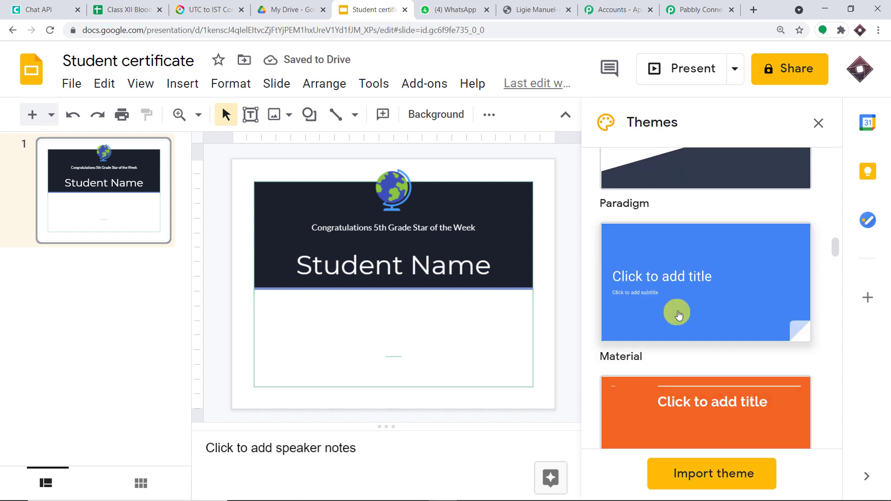
scroll(679, 320, "down", 2)
left_click(679, 343)
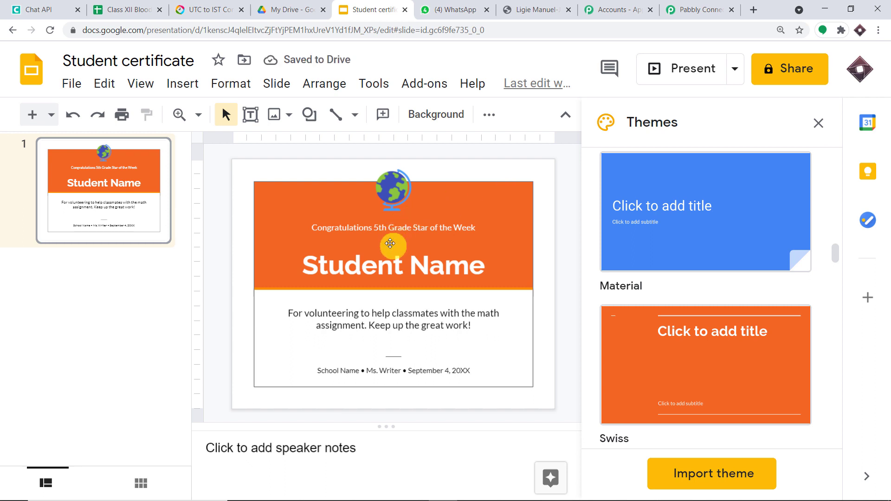
Step: Rename the certificate presentation as UNIQUE STUDENT TEMPLATE
left_click(100, 59)
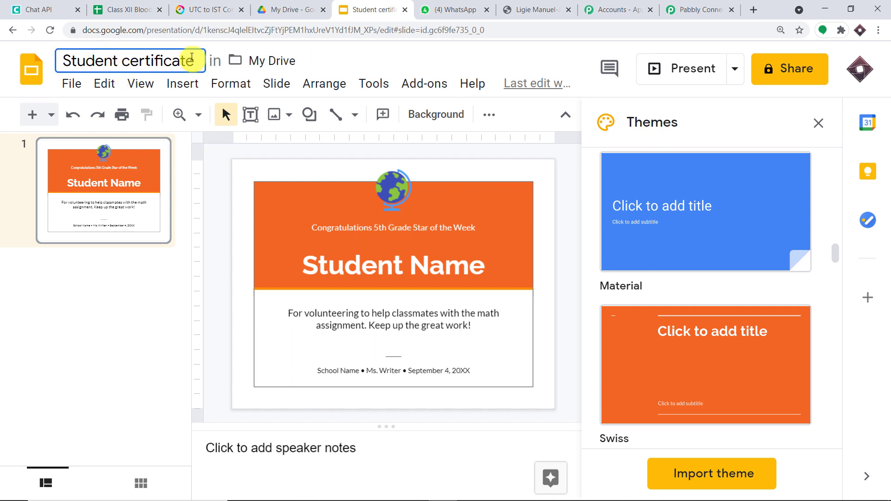
left_click_drag(191, 57, 39, 65)
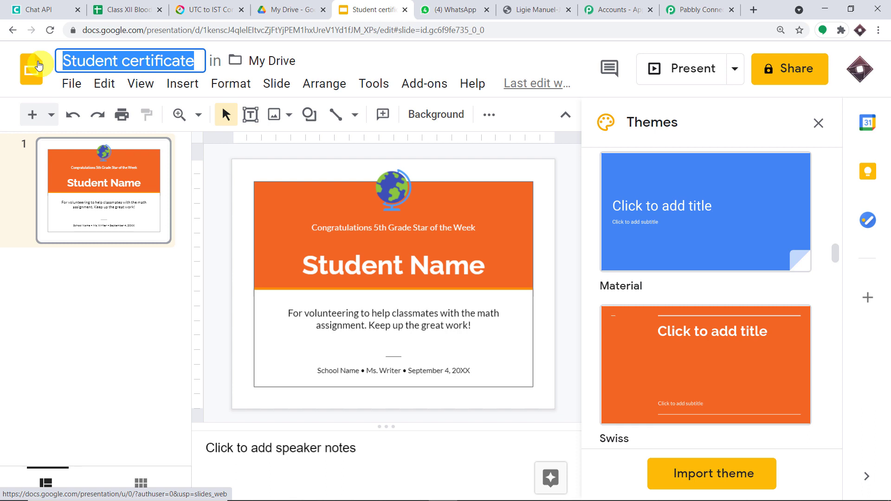
key("BackSpace")
type("UNIQUE")
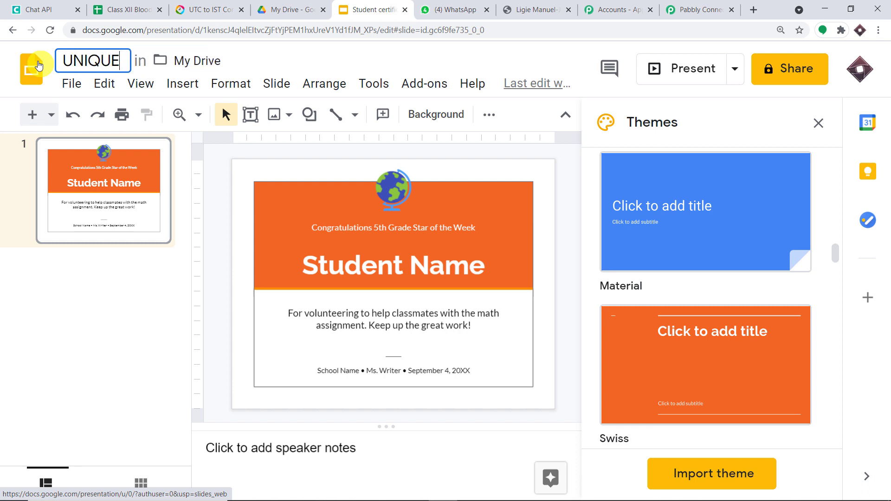
type(" STUDENT ")
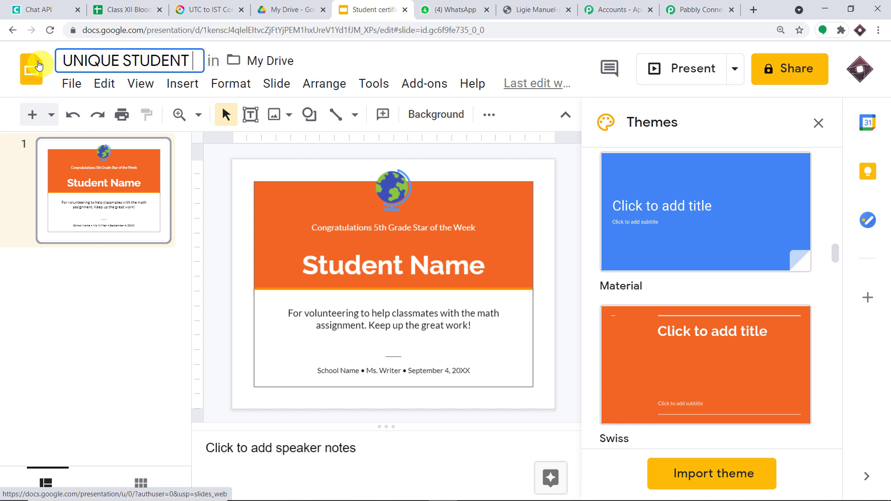
type("TEMPLETA")
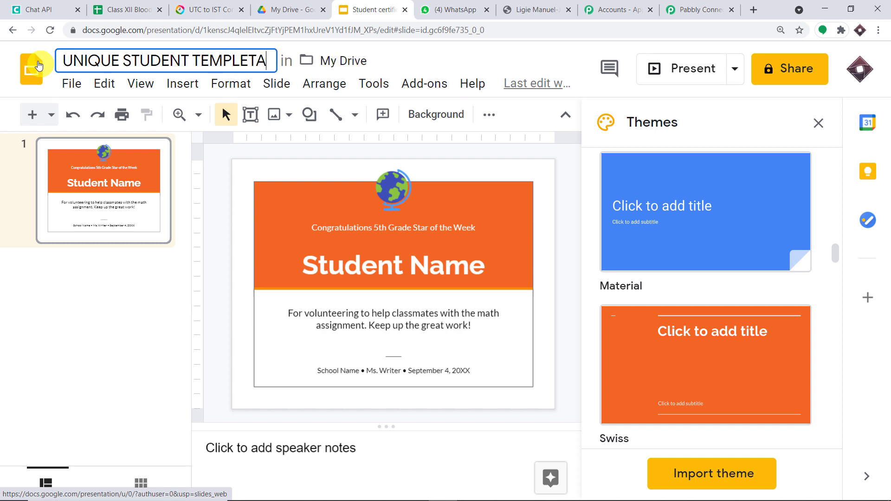
key("BackSpace")
key("BackSpace")
key("BackSpace")
key("BackSpace")
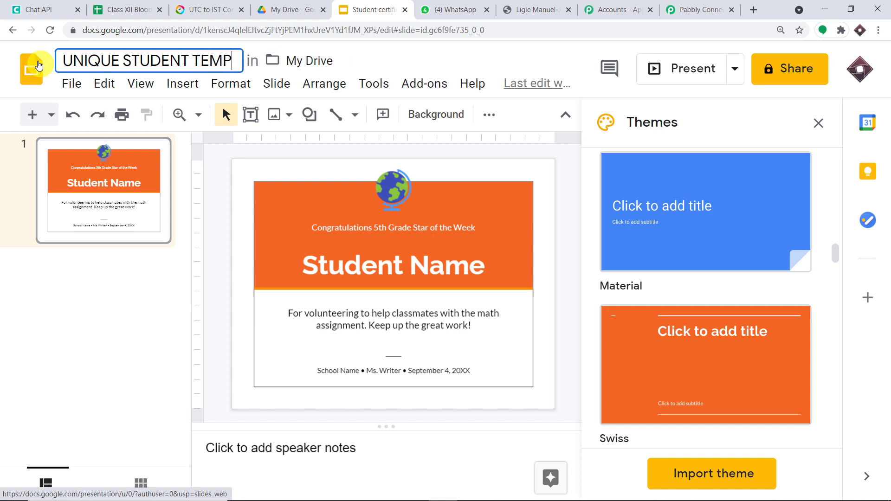
type("ALATE")
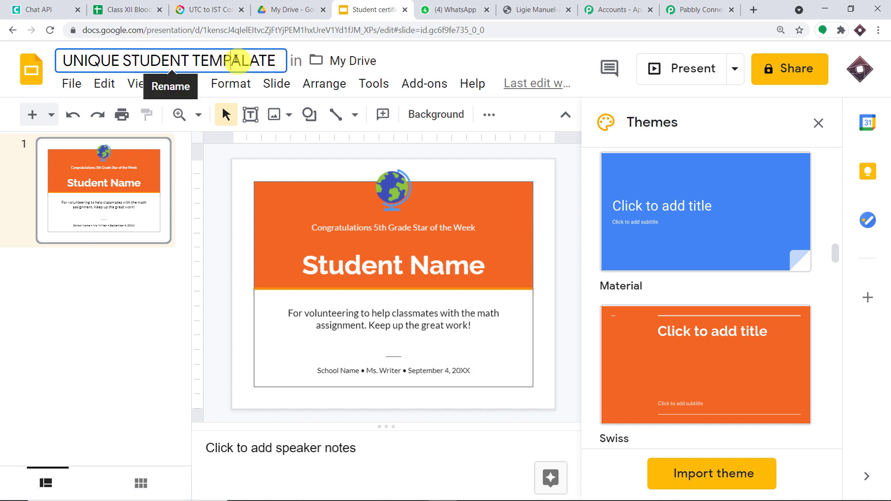
left_click(237, 61)
key("BackSpace")
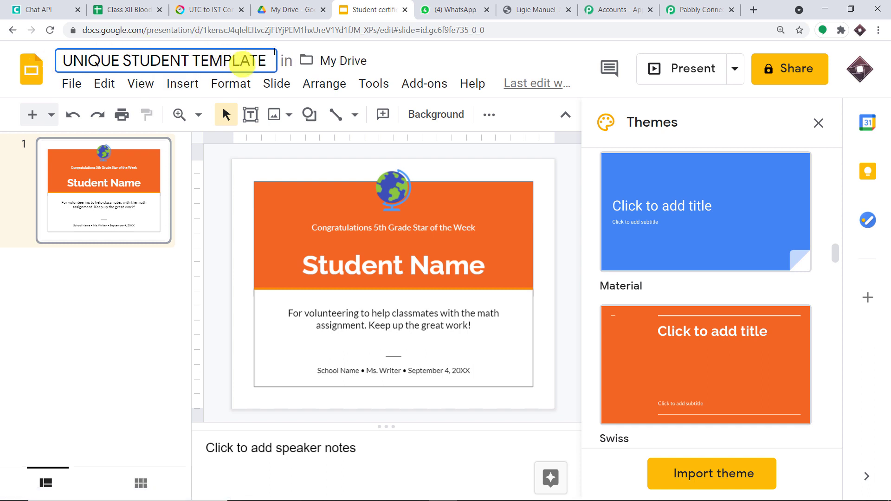
left_click(420, 58)
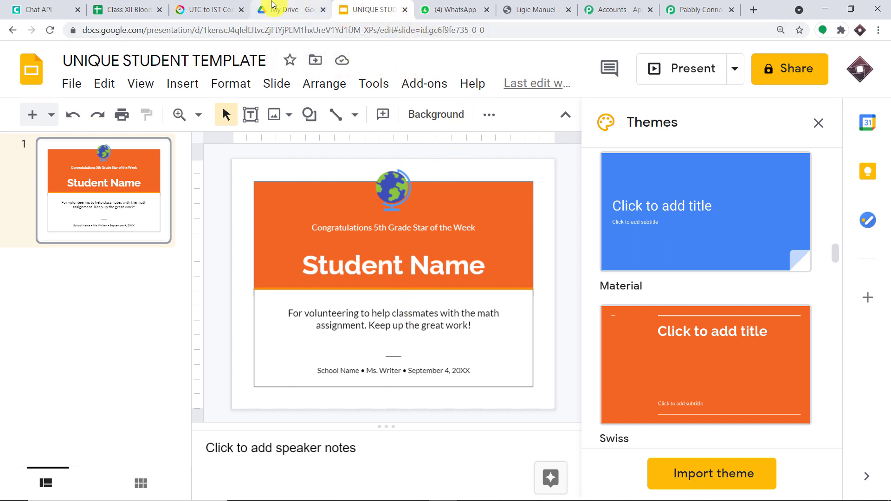
Step: Switch to Pabbly Connect, refresh the template presentations and choose UNIQUE STUDENT TEMPLATE as the Template Presentation
left_click(691, 9)
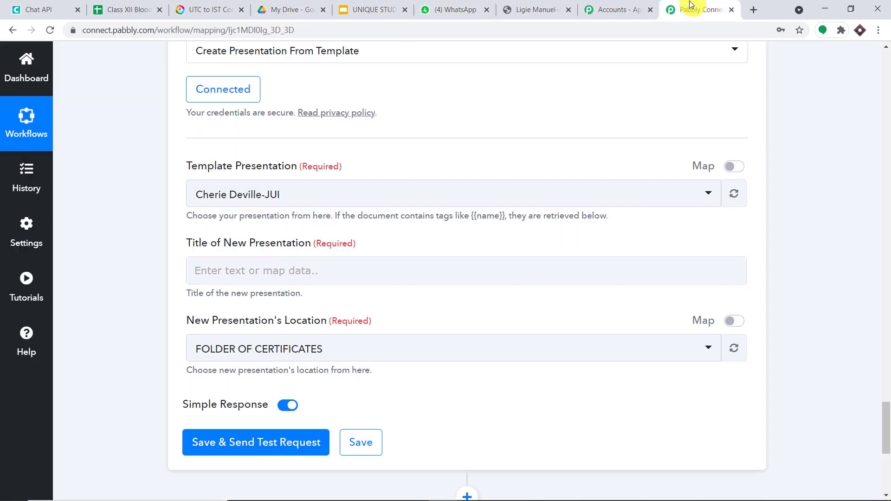
left_click(736, 195)
left_click(352, 195)
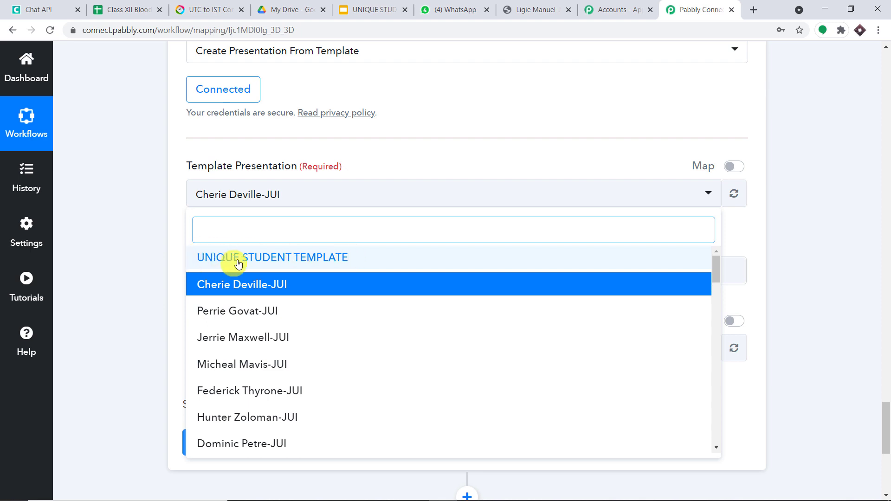
left_click(311, 259)
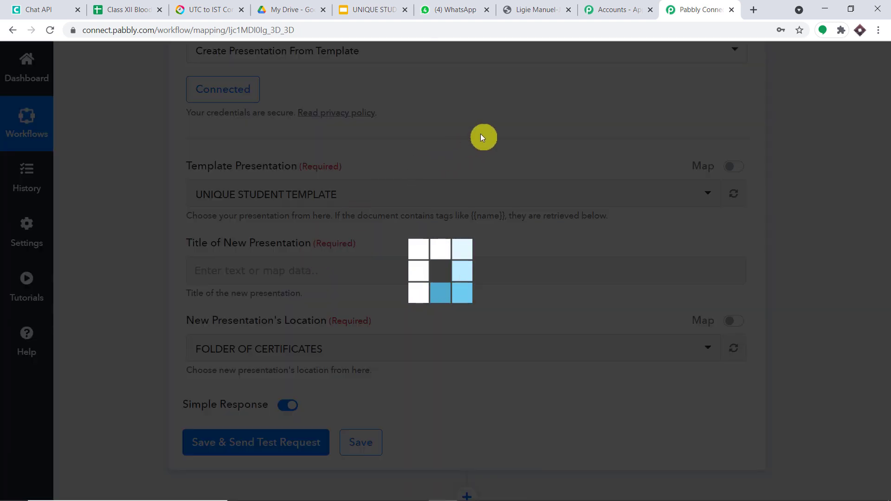
scroll(483, 135, "down", 3)
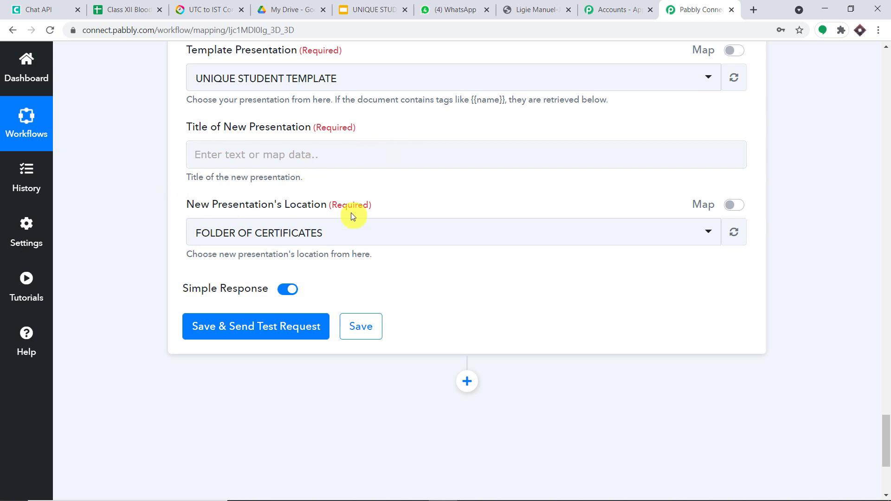
scroll(348, 213, "up", 3)
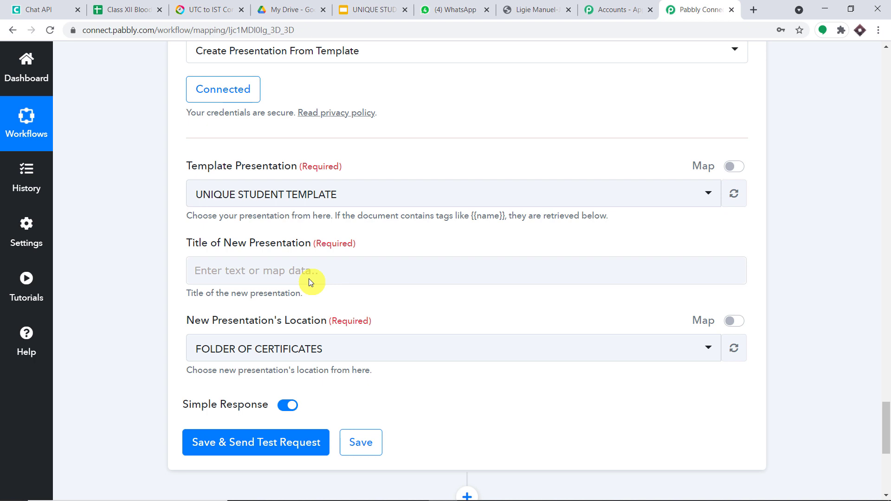
Step: Switch to the UNIQUE STUDENT TEMPLATE presentation and replace the Student Name text with the placeholder {{name}}
left_click(372, 9)
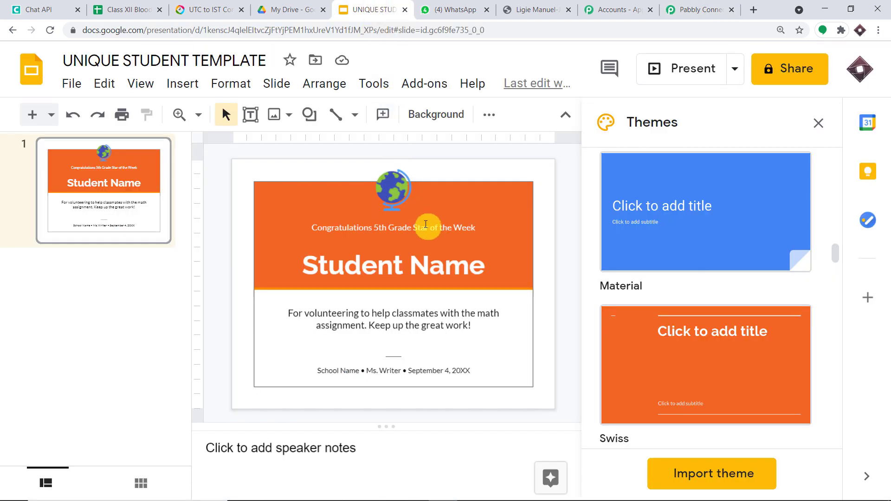
left_click(427, 267)
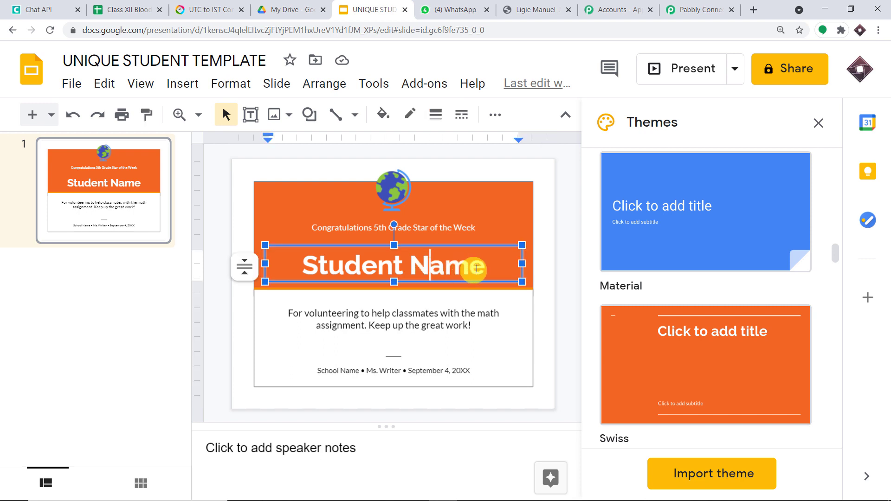
left_click_drag(484, 268, 307, 269)
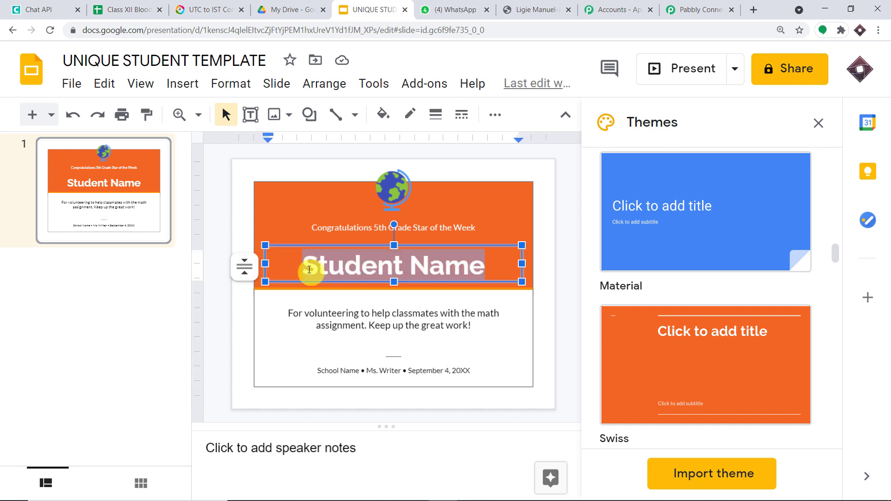
key("BackSpace")
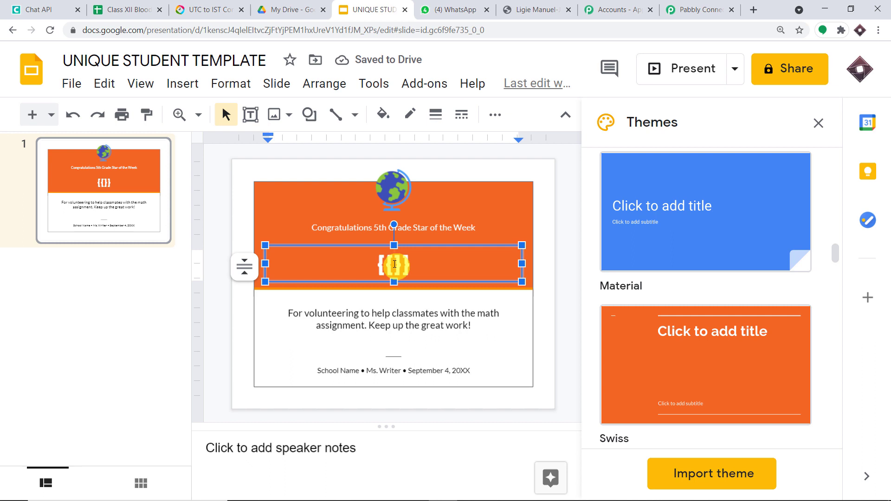
type("name")
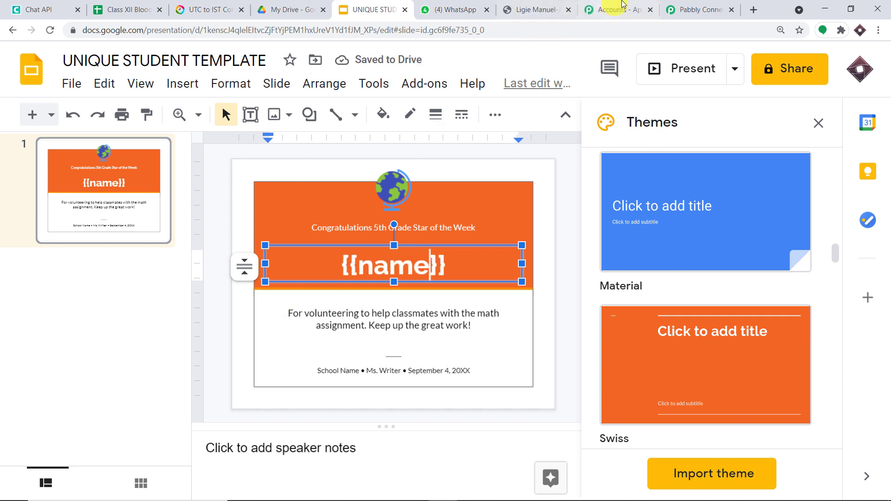
Step: Switch to Pabbly Connect, refresh the Template Presentation to load its tag fields, and compare them with the slide
left_click(662, 7)
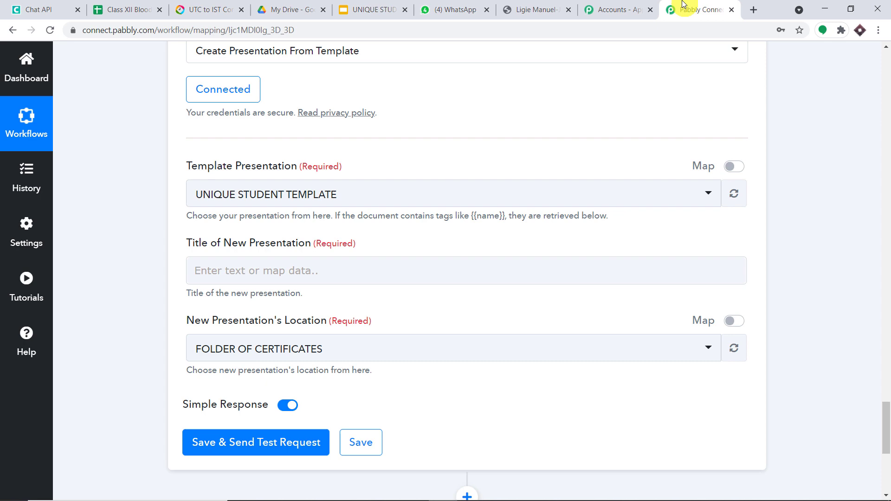
left_click(736, 195)
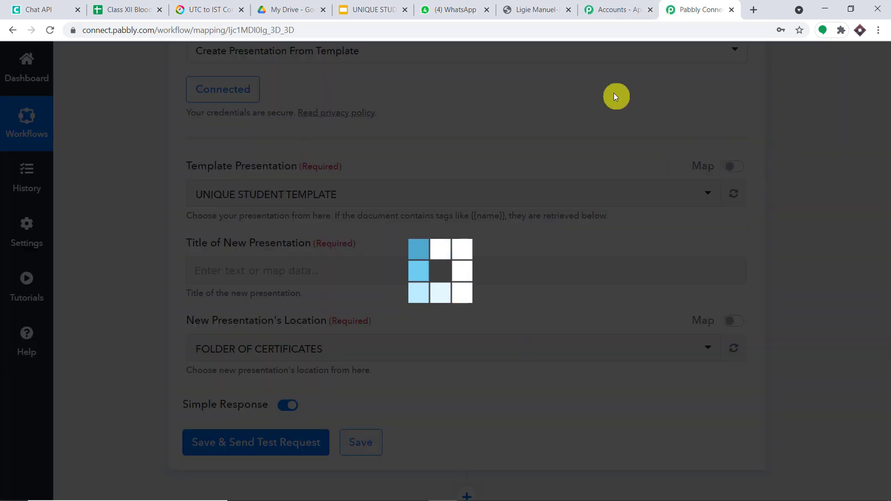
scroll(603, 155, "down", 3)
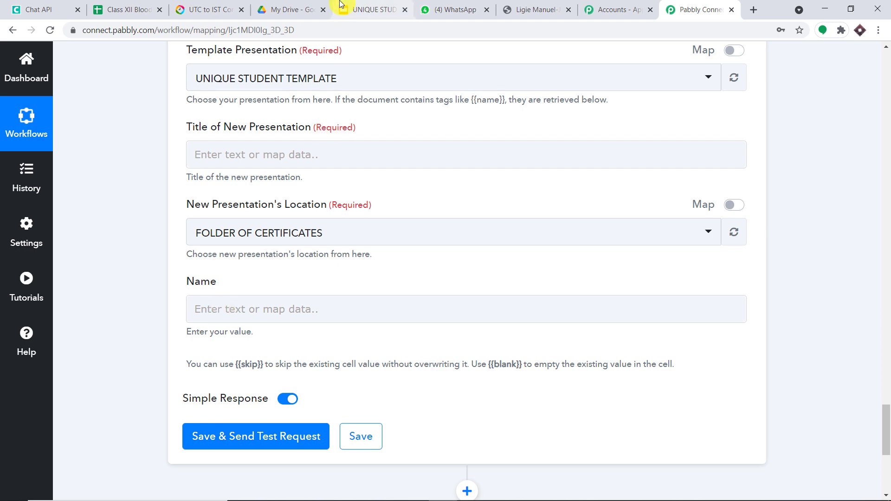
left_click(380, 9)
left_click(662, 6)
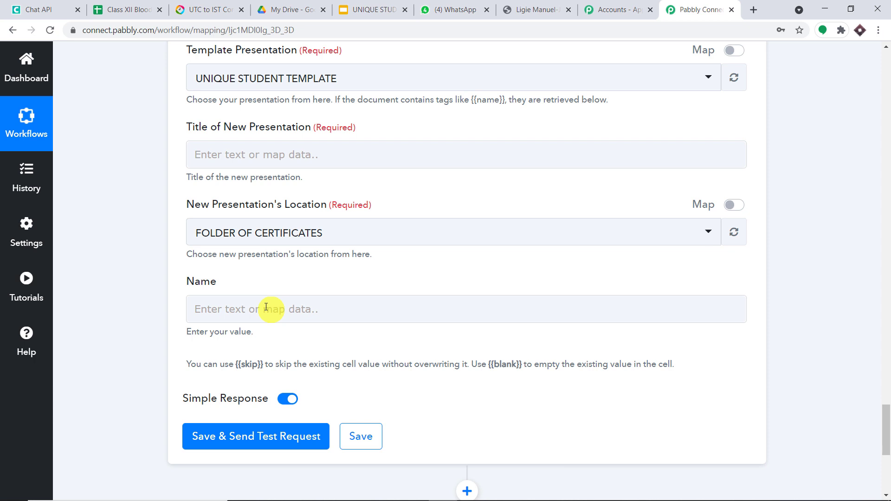
Step: Switch to the certificate template and shorten its top line to "Congratulations"
left_click(393, 8)
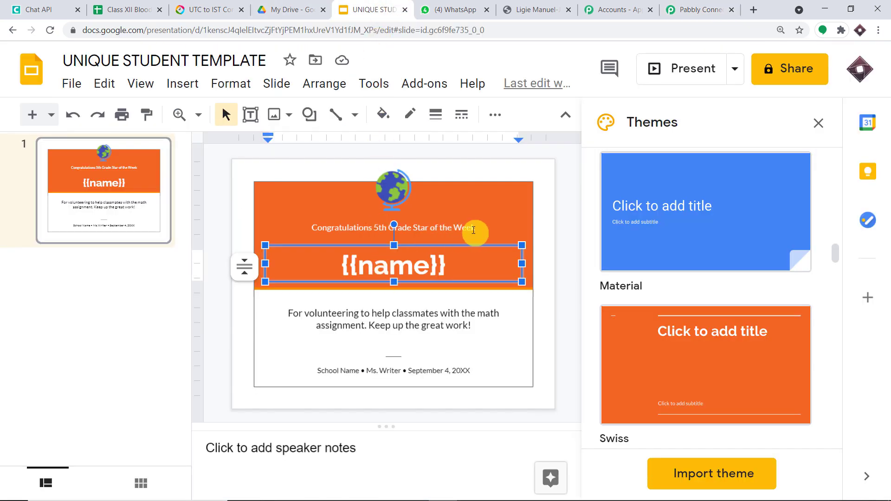
left_click_drag(474, 230, 380, 228)
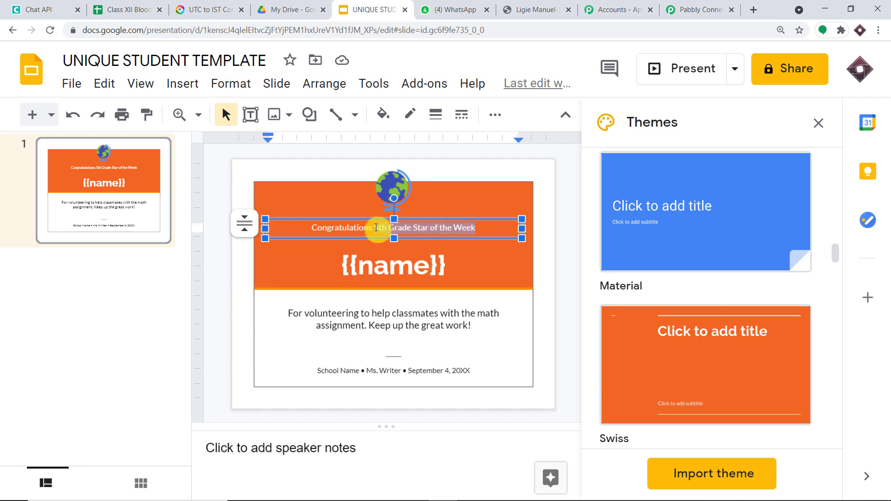
key("BackSpace")
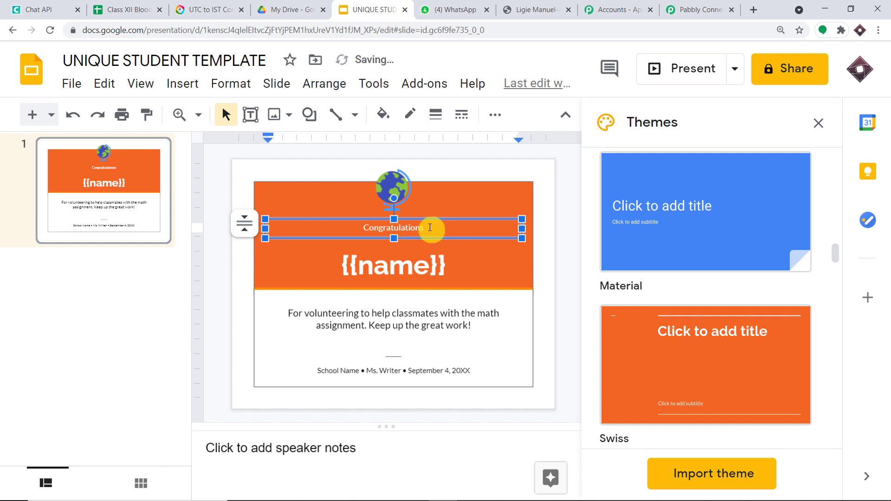
Step: Close the Themes pane and increase the Congratulations text's font size to 41
left_click_drag(432, 228, 374, 228)
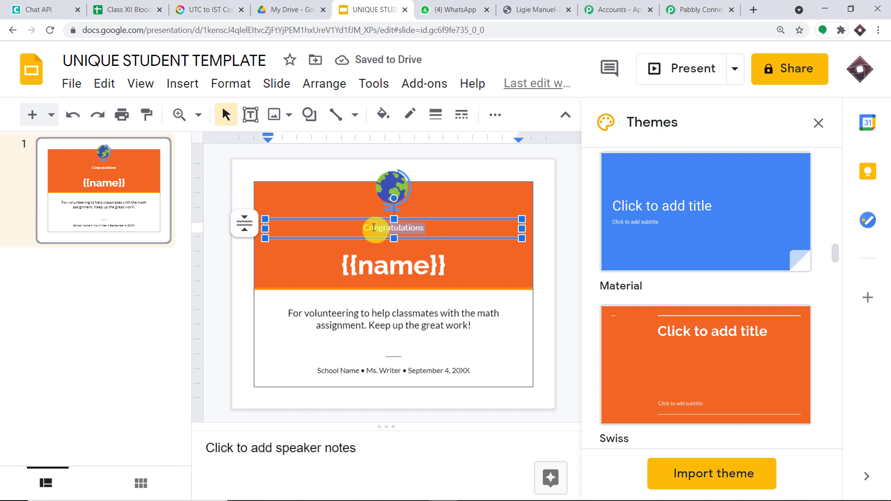
left_click(818, 123)
left_click(646, 116)
left_click(646, 116)
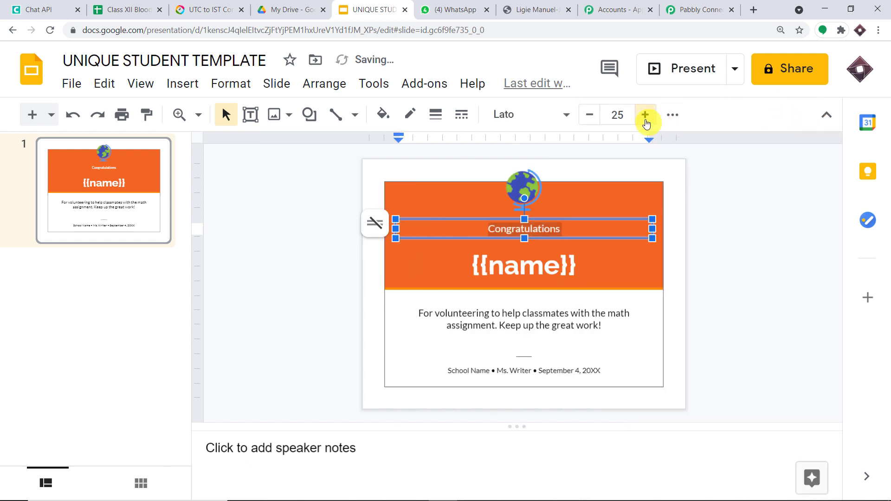
left_click(646, 116)
left_click(646, 116)
left_click(649, 124)
left_click(649, 124)
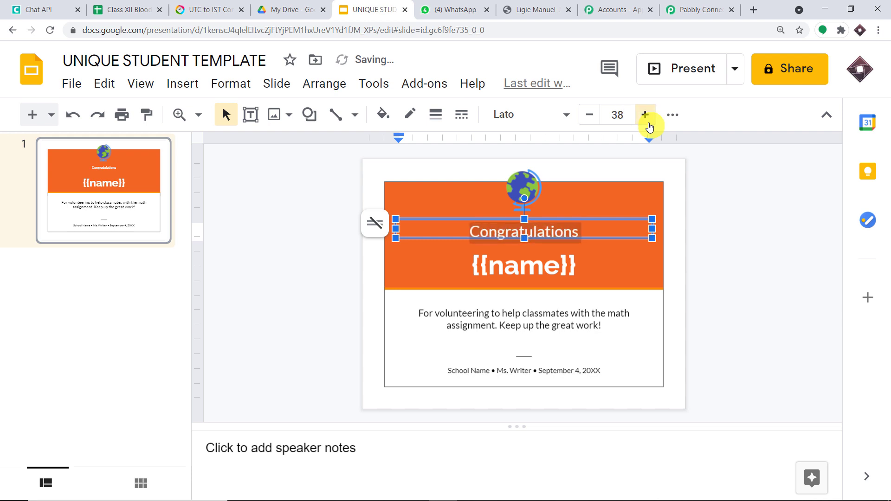
left_click(649, 124)
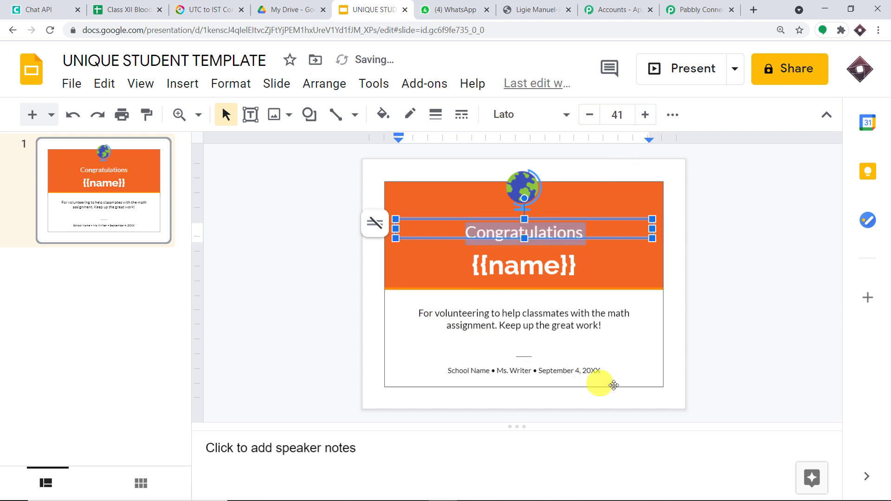
Step: Delete the school, teacher and date text at the certificate's foot and the short divider line above it
left_click(602, 371)
left_click_drag(603, 371, 452, 370)
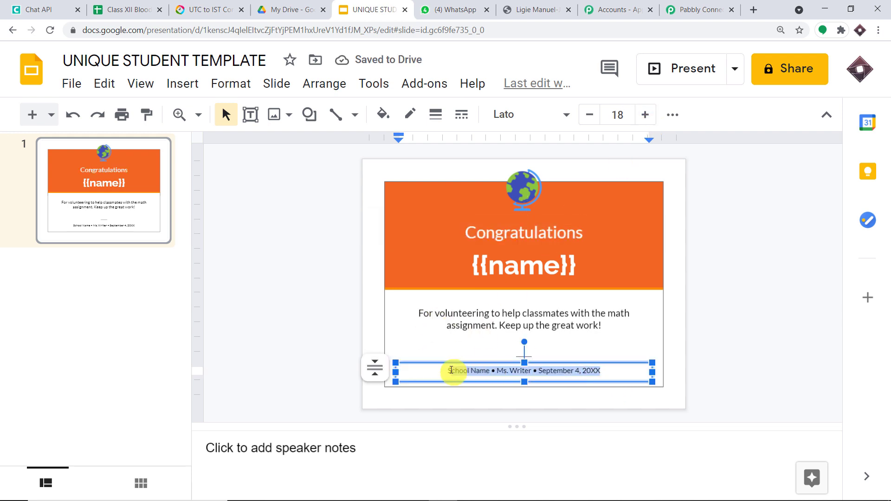
key("BackSpace")
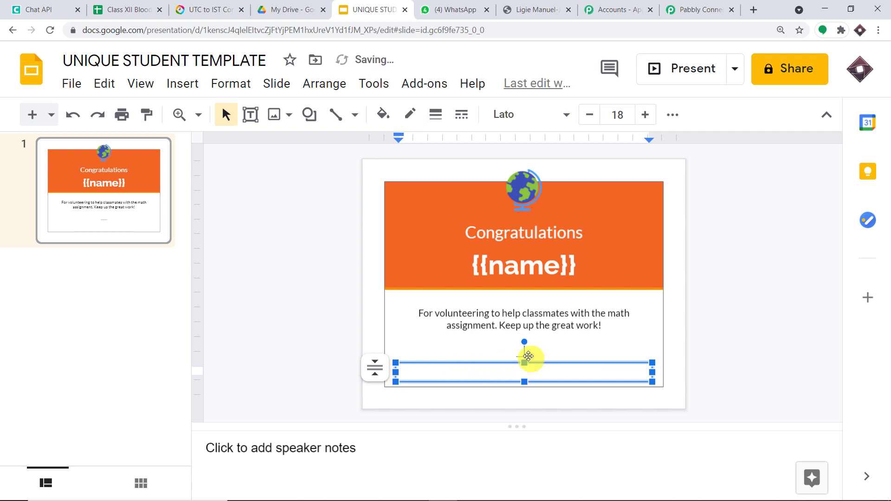
left_click(528, 357)
left_click(525, 356)
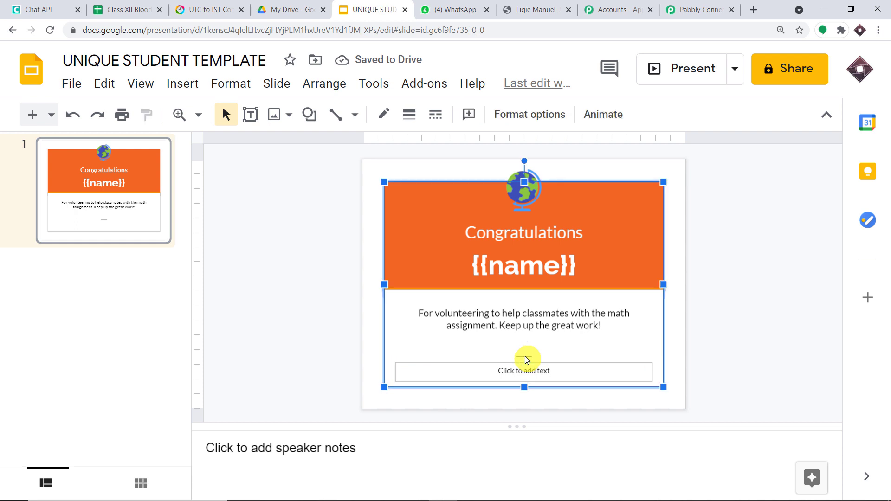
left_click(527, 357)
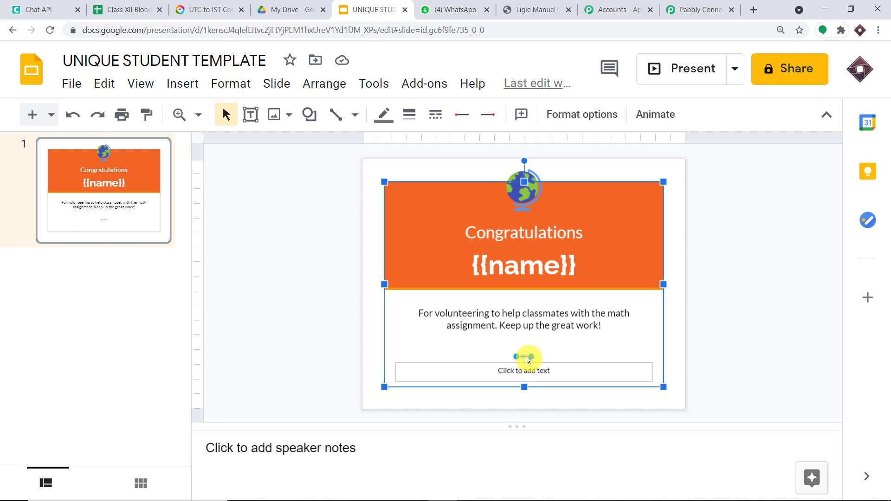
key("Delete")
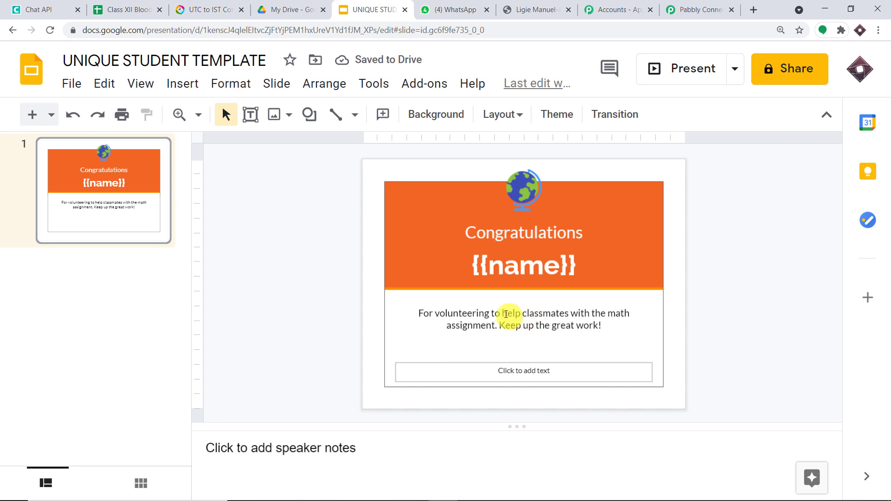
Step: Reword the certificate's body so that "For volunteering to" is followed by "donate {{group}} blood." before "Keep up the great work!"
mouse_move(503, 314)
left_mouse_down()
mouse_move(597, 322)
mouse_move(501, 322)
left_mouse_up()
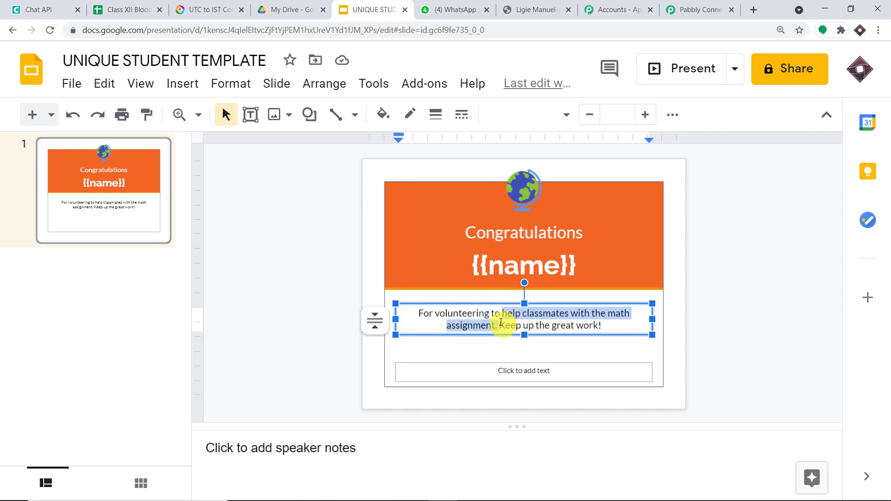
type("\\")
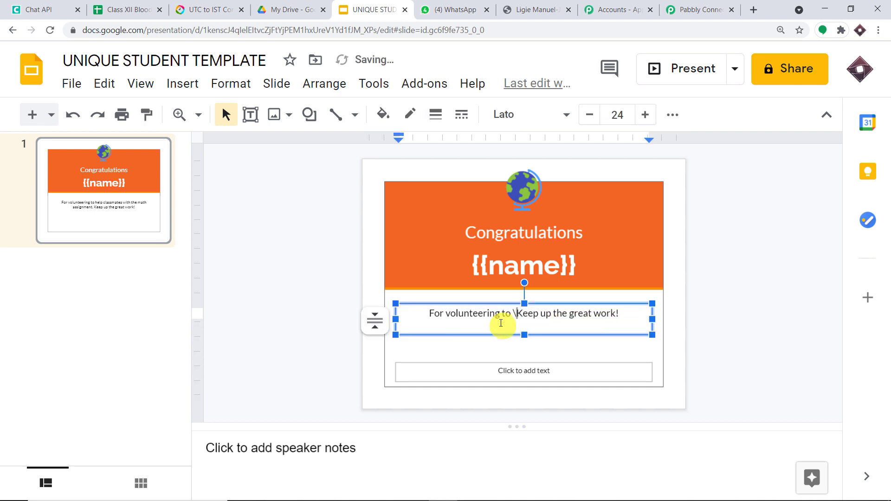
key("BackSpace")
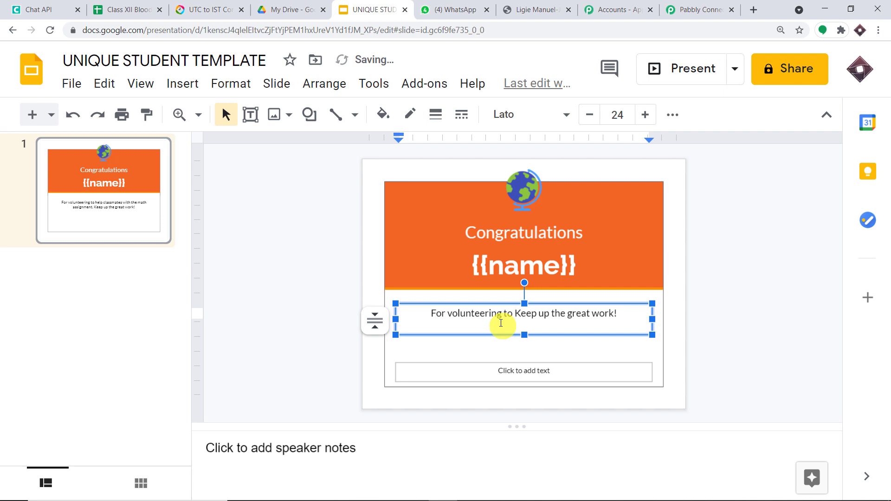
type("donate ")
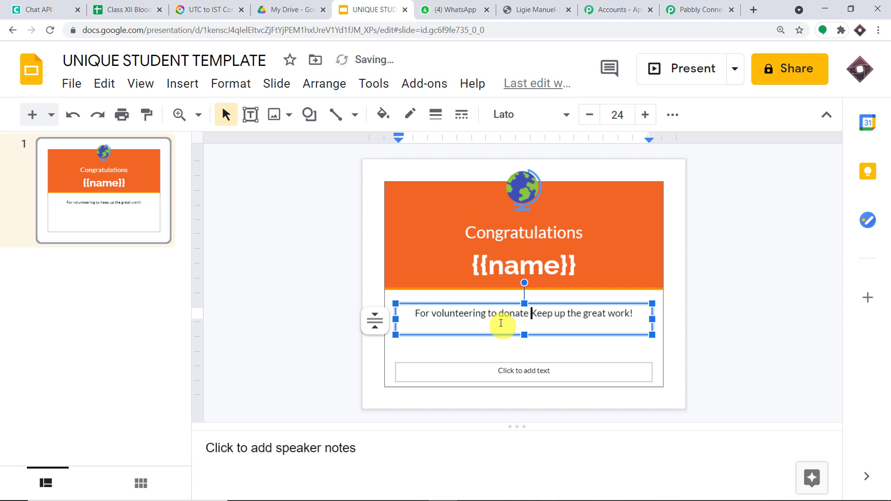
type("{{}}")
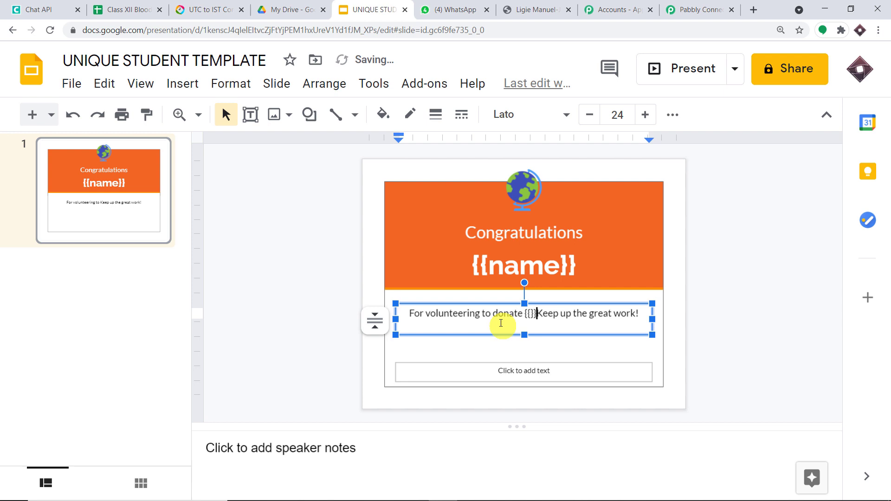
left_click(532, 310)
type("group")
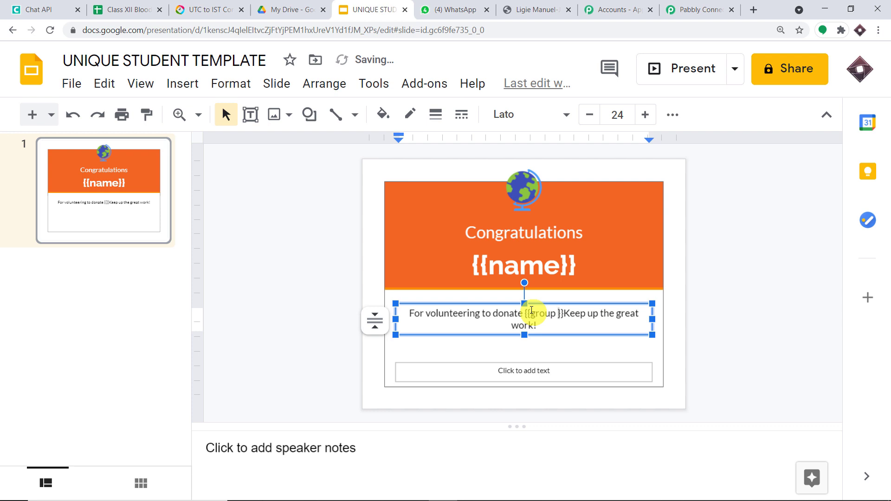
key("BackSpace")
left_click(563, 313)
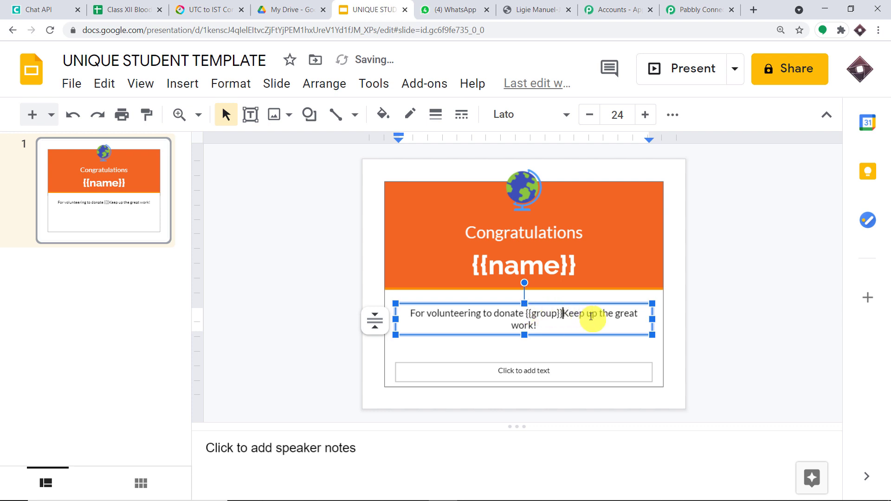
type("blood")
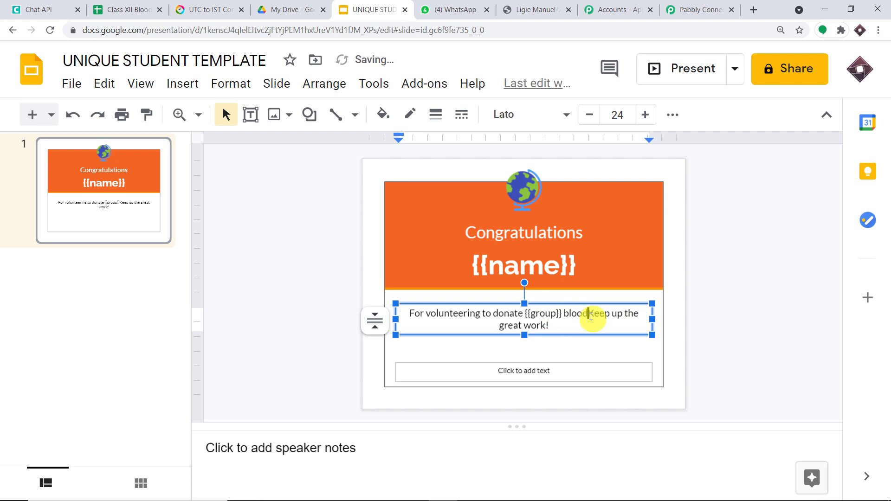
type(".")
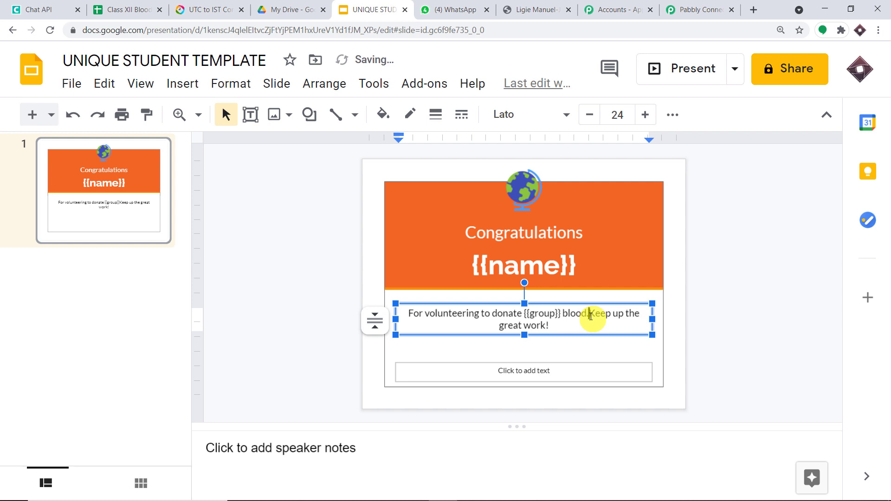
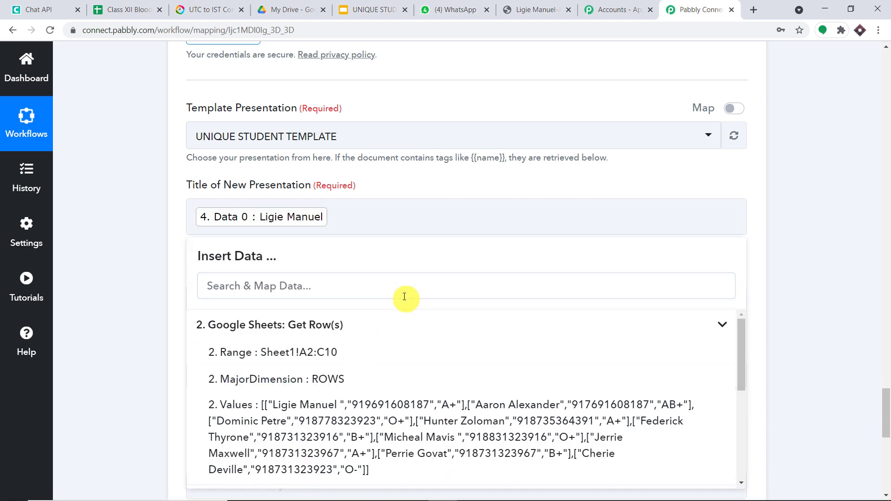
Step: In Pabbly Connect, add a hyphen and the JSON Extractor's Data 1 phone number after the name in Title of New Presentation
scroll(418, 390, "down", 6)
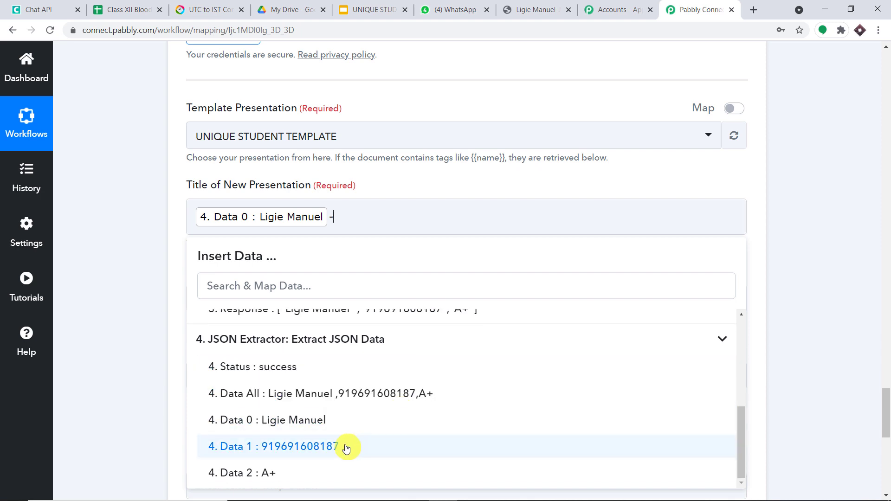
left_click(346, 447)
left_click(584, 194)
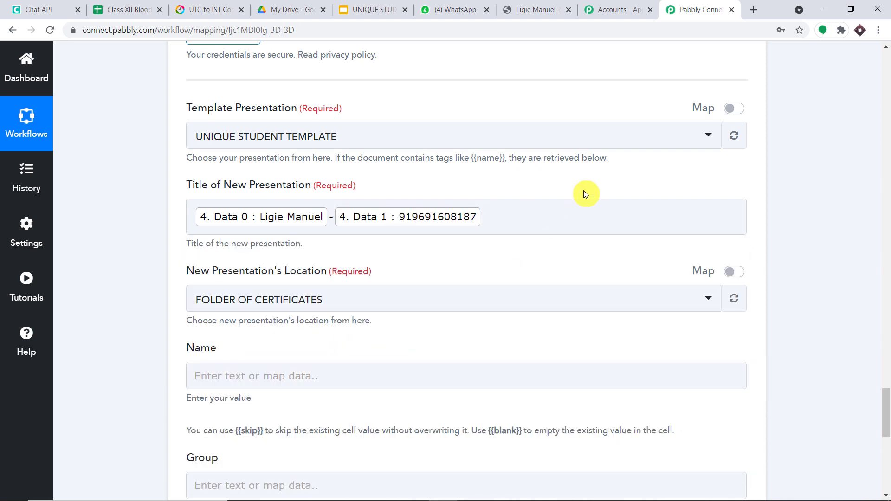
scroll(580, 193, "down", 1)
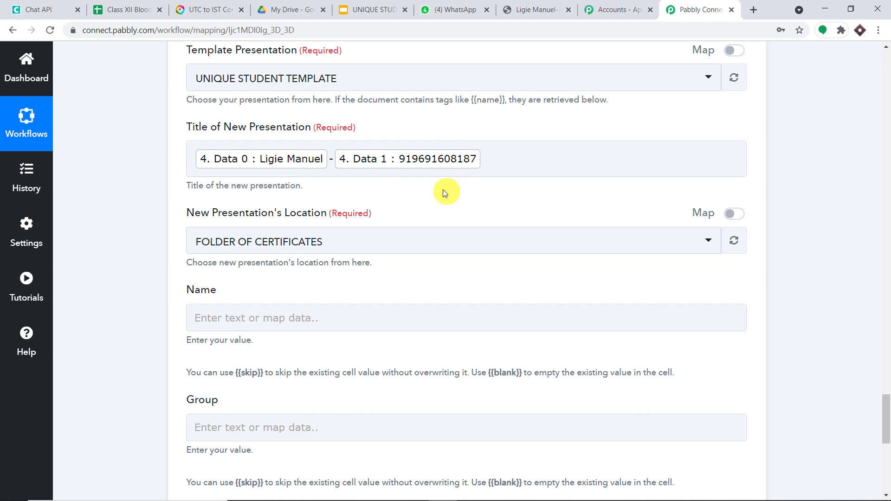
scroll(437, 209, "down", 1)
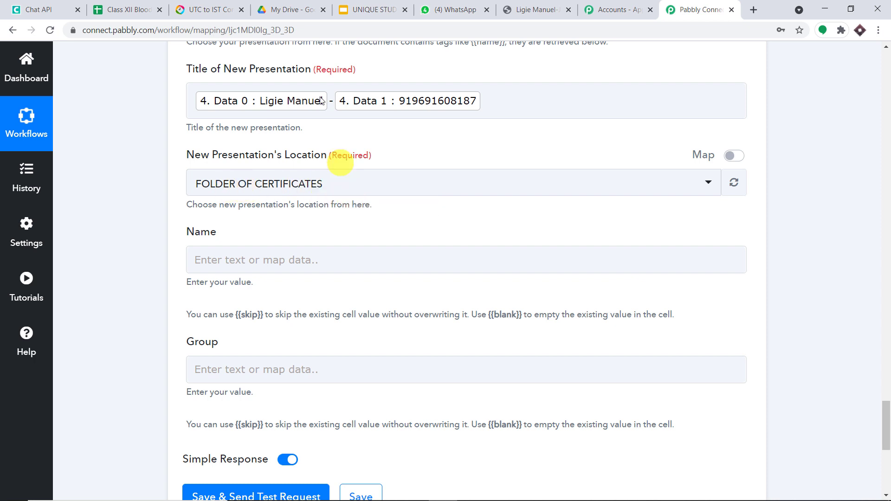
Step: Switch to Google Drive and create a folder named CERTIFICATES GENERATED in My Drive
left_click(305, 9)
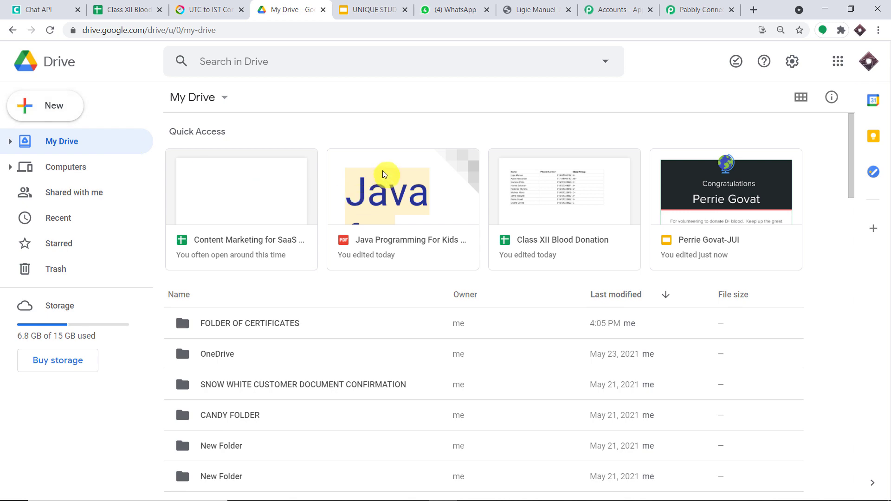
left_click(40, 115)
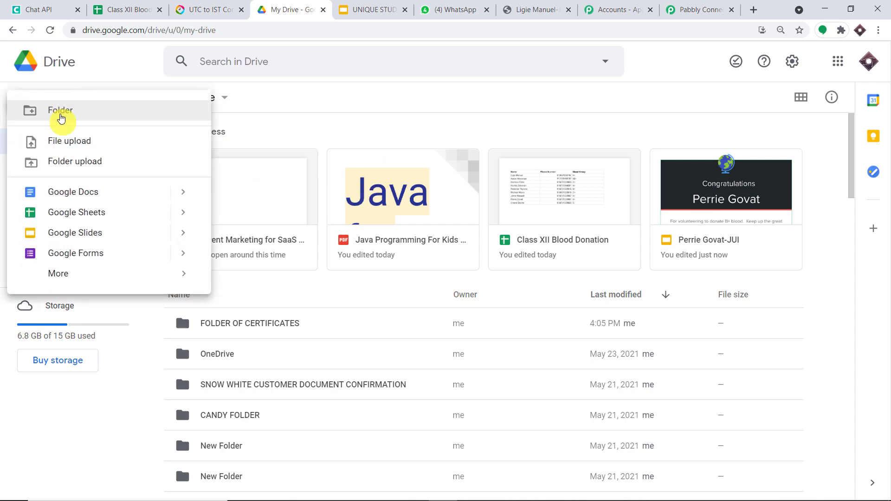
left_click(61, 118)
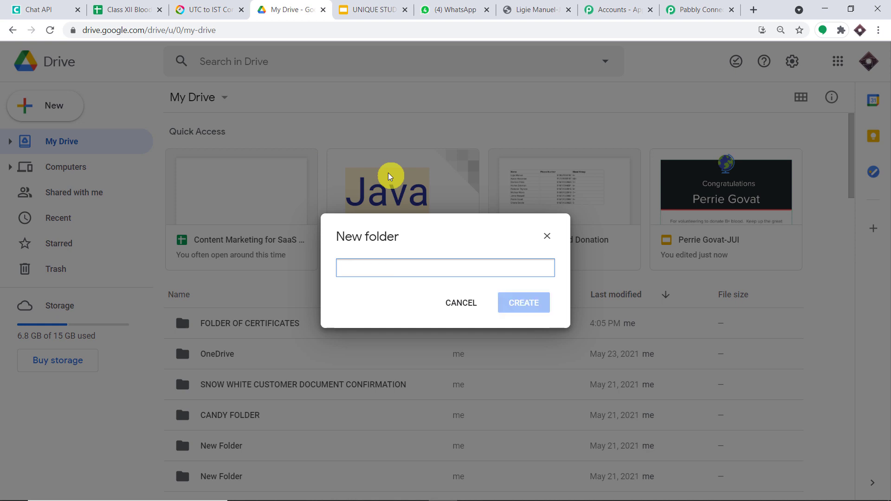
type("CERTIFICATES GENERATED")
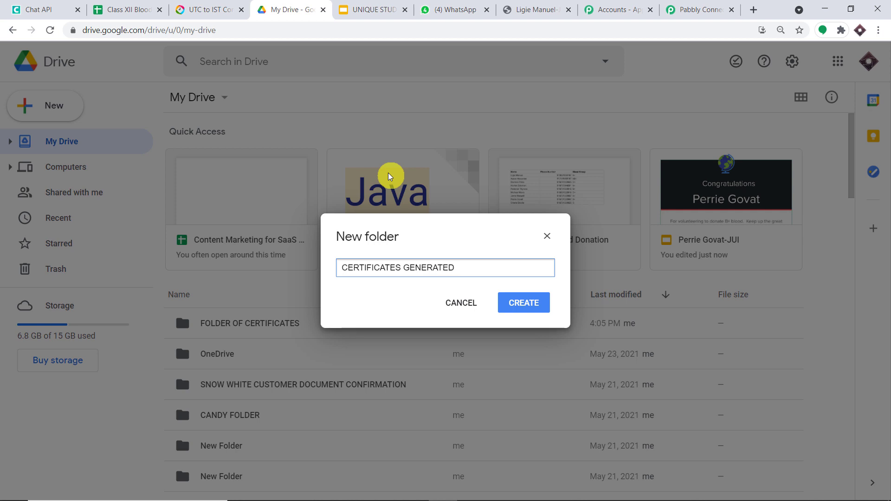
left_click(521, 302)
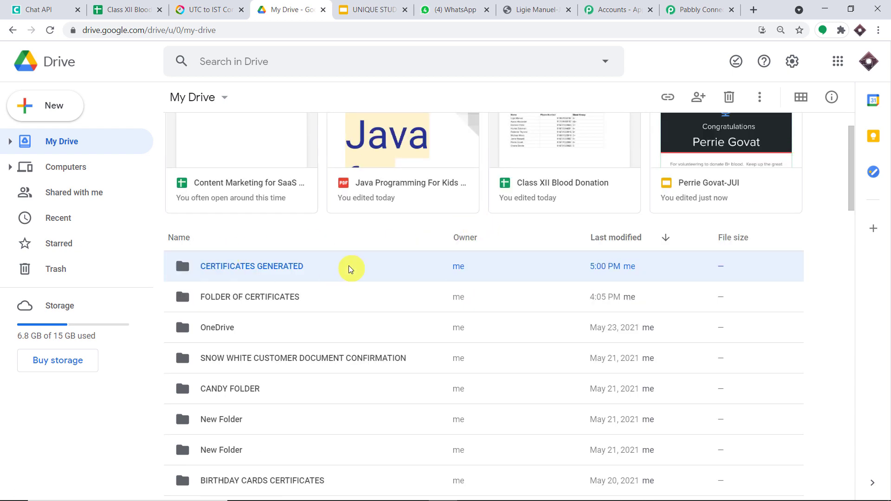
Step: Back in Pabbly Connect, refresh the folder list and set New Presentation's Location to CERTIFICATES GENERATED
left_click(687, 10)
left_click(735, 183)
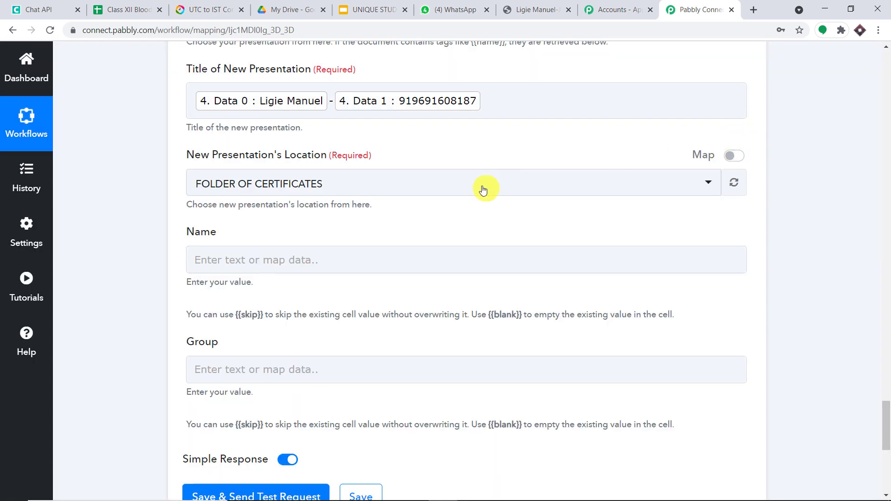
left_click(483, 189)
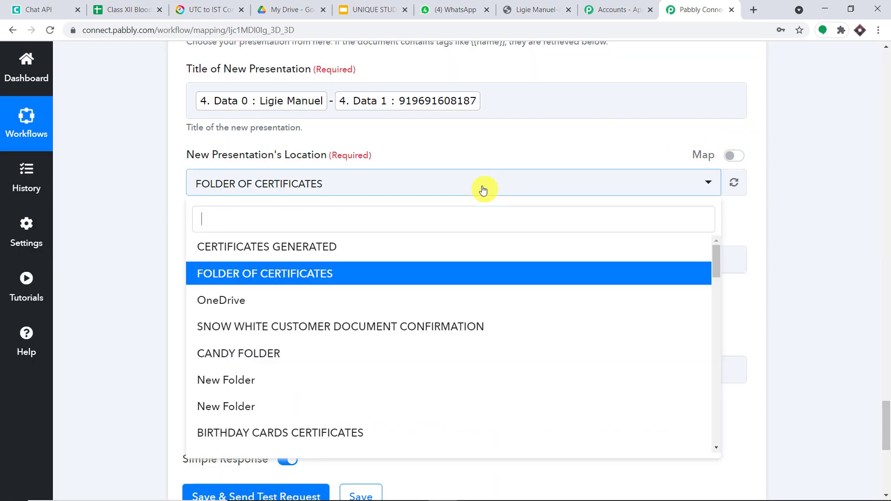
left_click(409, 246)
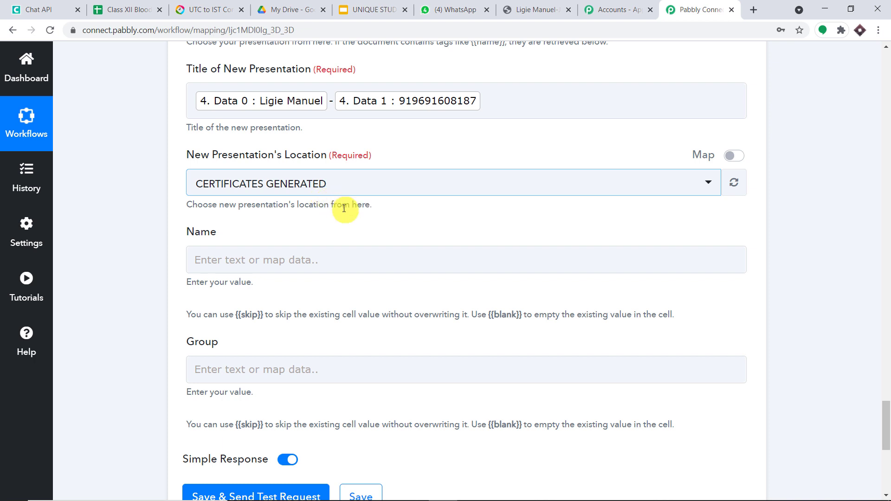
Step: Map the Name field to the JSON Extractor's Data 0 value
scroll(348, 212, "down", 1)
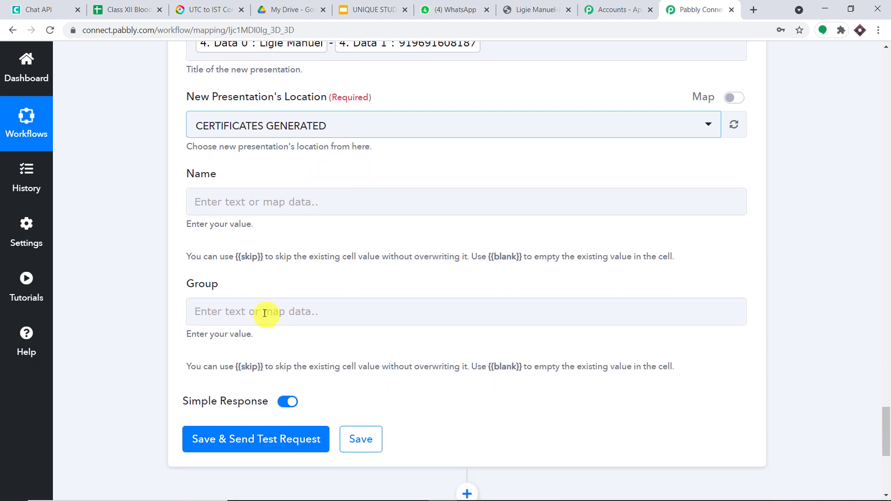
left_click(265, 203)
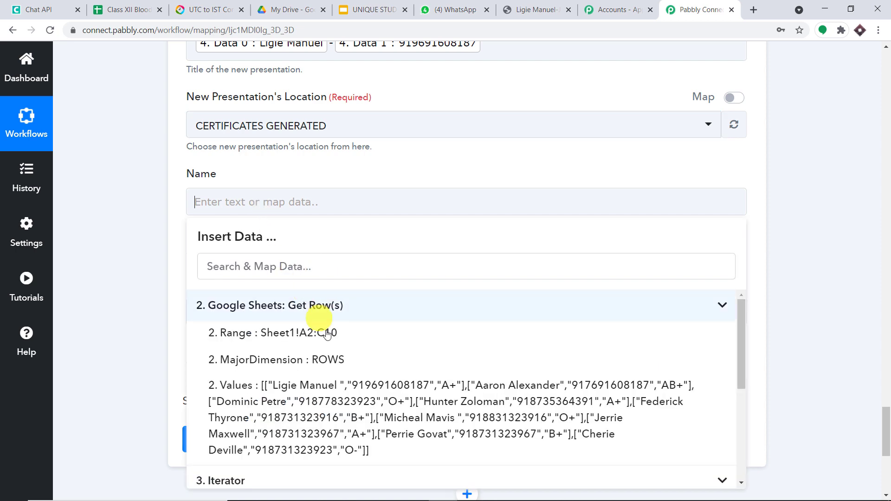
scroll(353, 331, "down", 2)
scroll(352, 331, "down", 3)
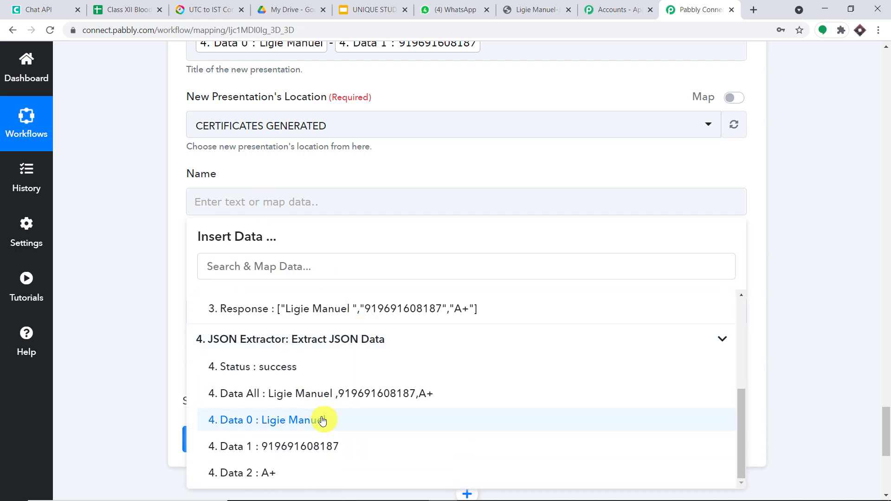
left_click(328, 418)
left_click(755, 224)
Step: Map the Group field to the JSON Extractor's Data 2 blood group value
scroll(647, 235, "down", 4)
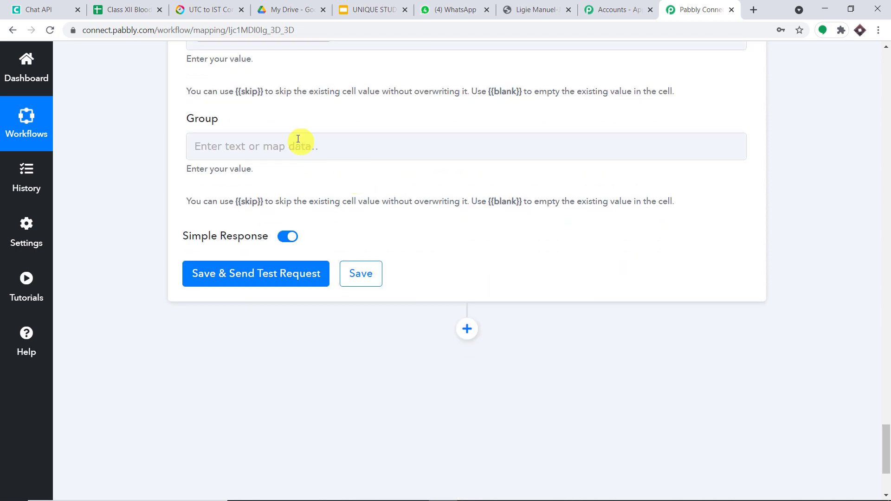
left_click(300, 146)
scroll(325, 316, "down", 3)
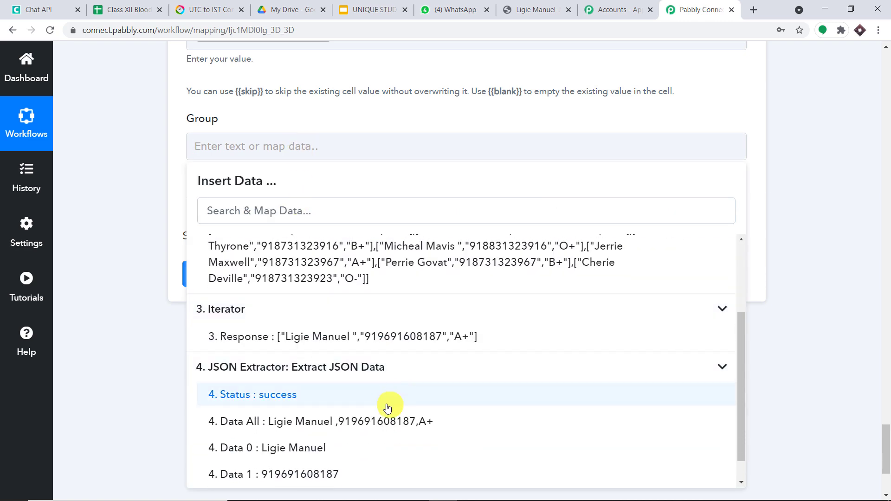
left_click(318, 472)
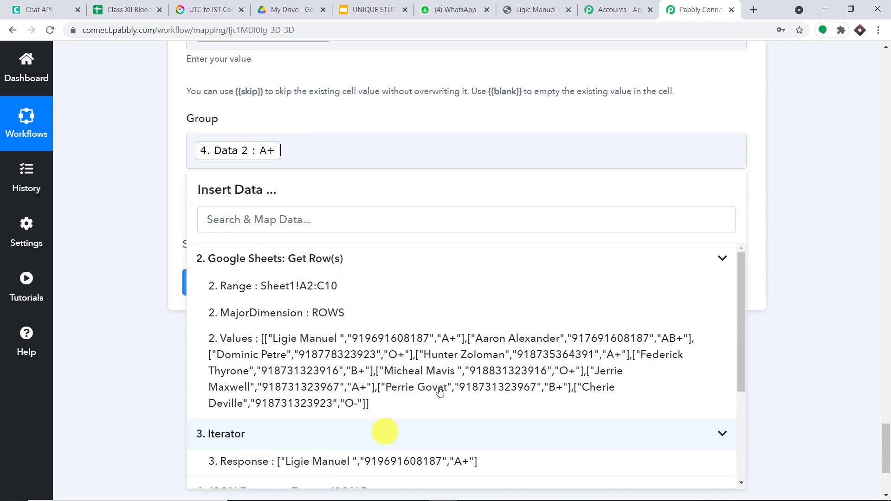
left_click(745, 113)
Step: Check the mapped template, location, Name and Group fields against the UNIQUE STUDENT TEMPLATE slide tags and the Drive folder
scroll(737, 117, "up", 8)
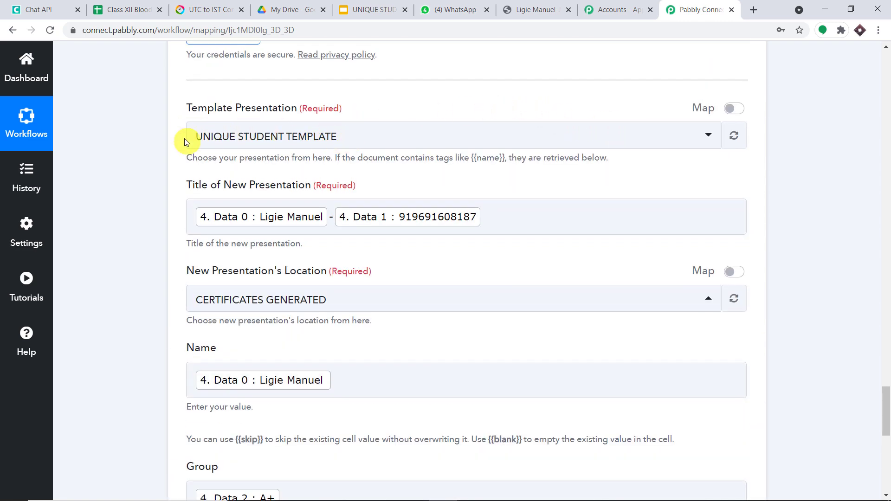
left_click(369, 9)
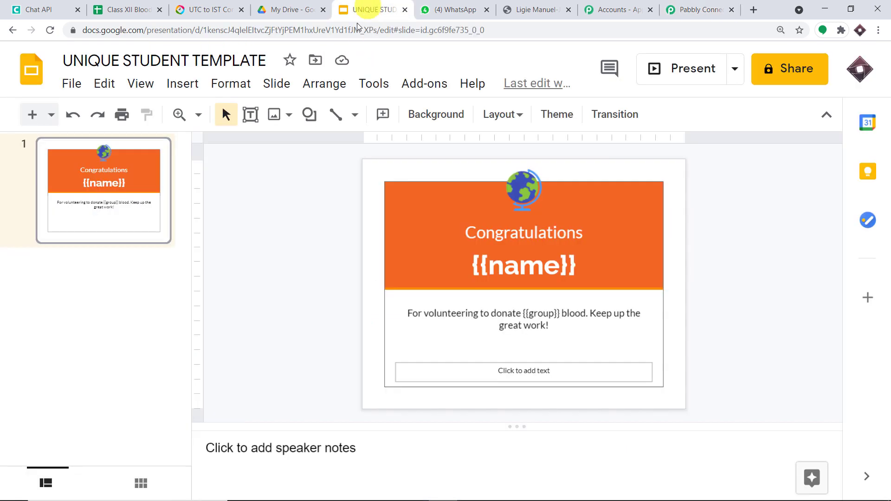
left_click(698, 10)
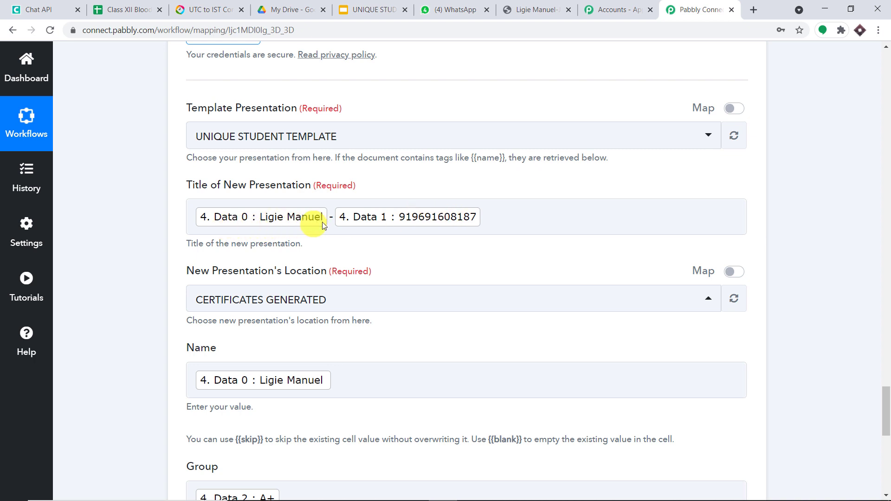
scroll(513, 220, "down", 2)
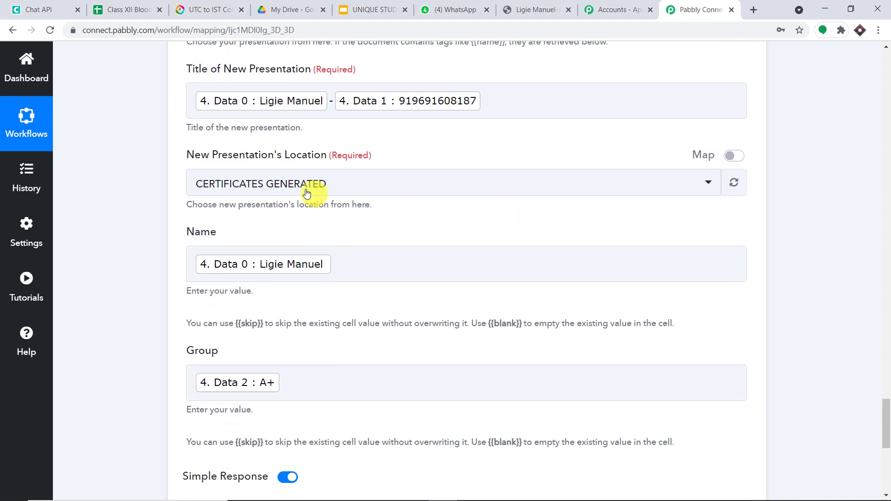
left_click(276, 5)
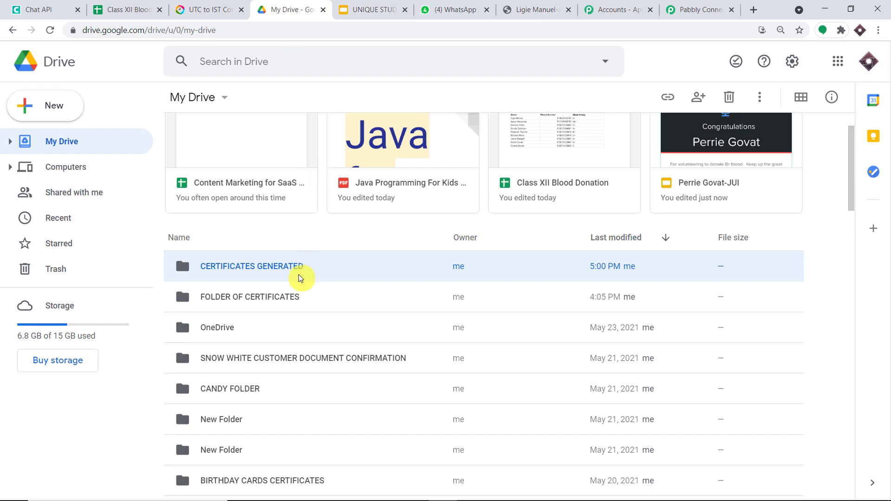
left_click(694, 10)
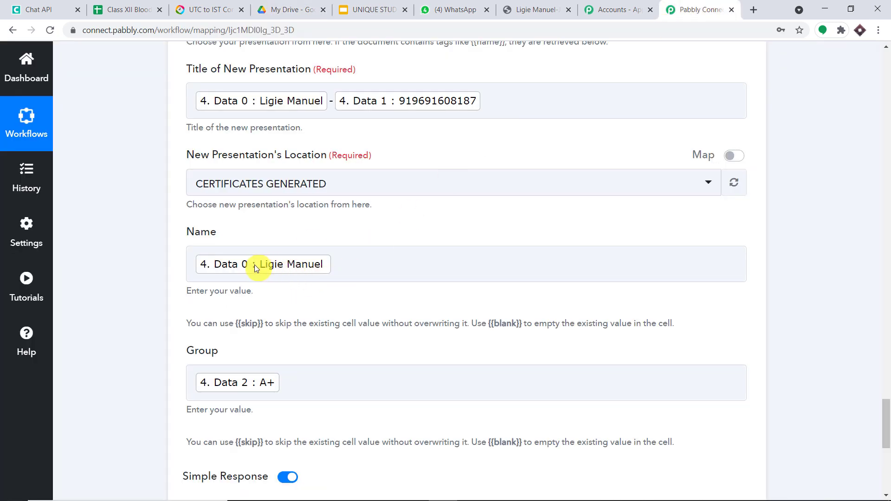
left_click(385, 10)
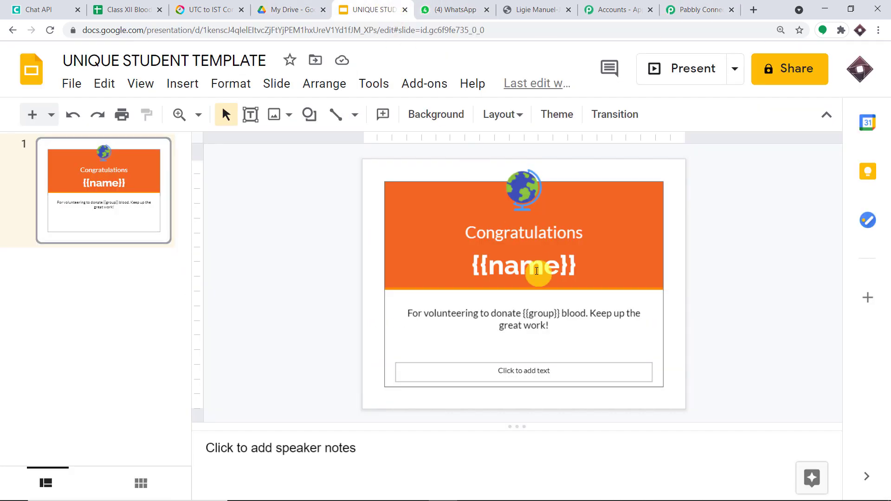
left_click(704, 5)
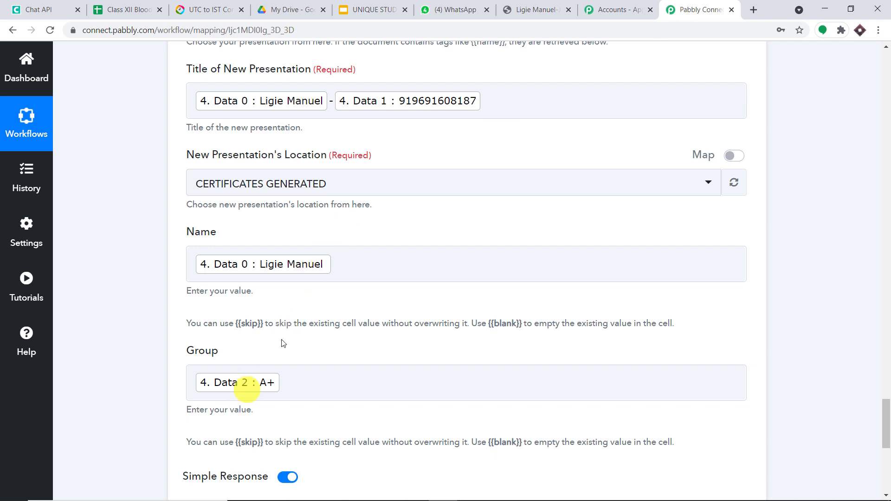
left_click(374, 9)
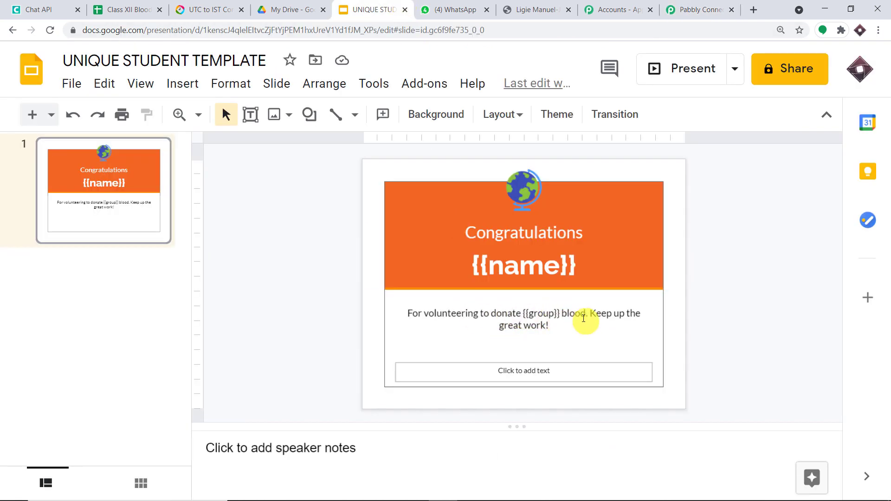
Step: In Pabbly Connect, save the certificate-creation action and send its test request
left_click(700, 10)
scroll(602, 253, "down", 6)
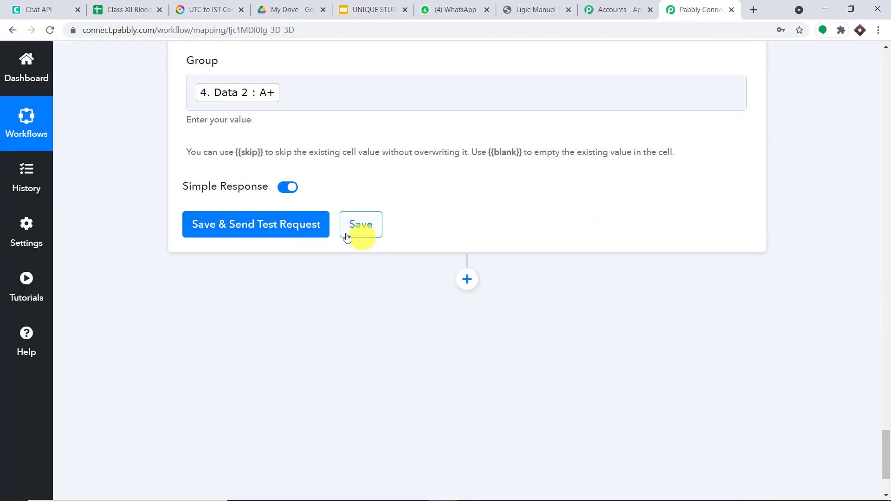
left_click(288, 231)
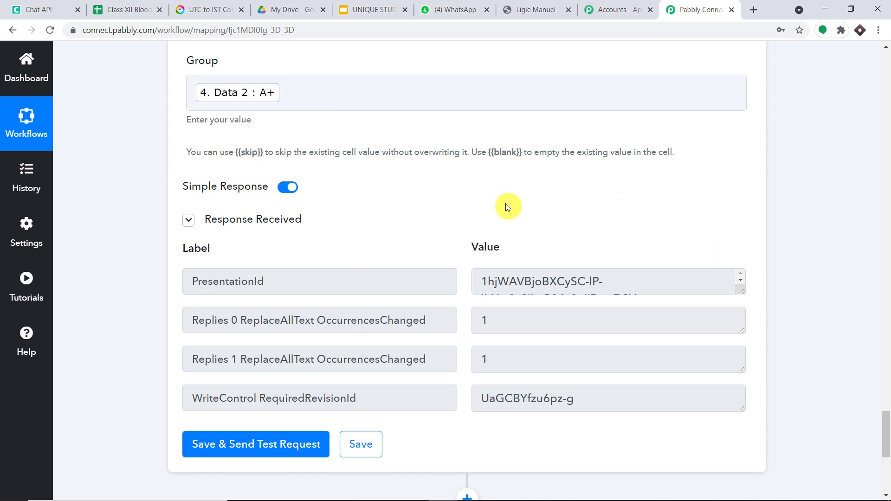
Step: In Google Drive, open the generated certificate from the CERTIFICATES GENERATED folder to check its name and blood group
left_click(297, 6)
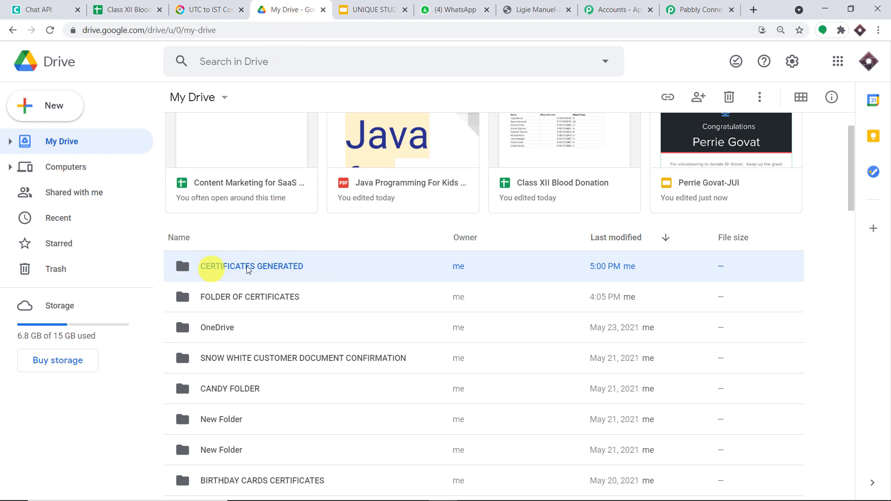
double_click(276, 267)
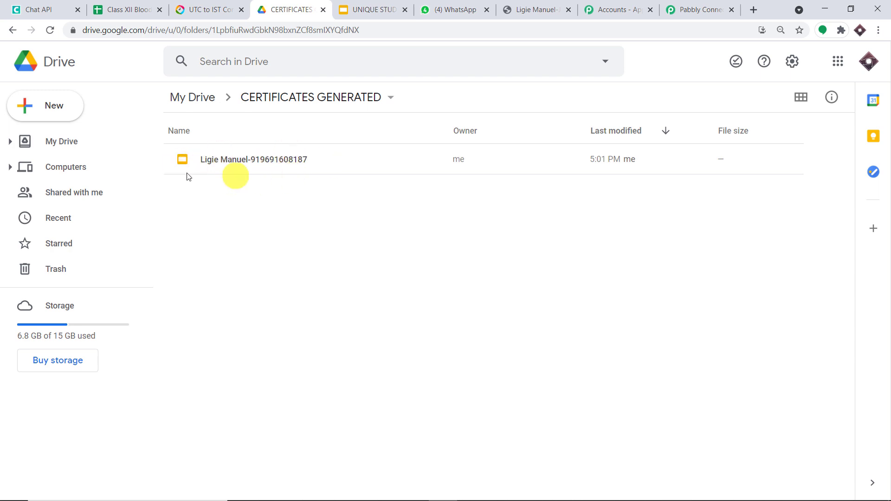
double_click(282, 160)
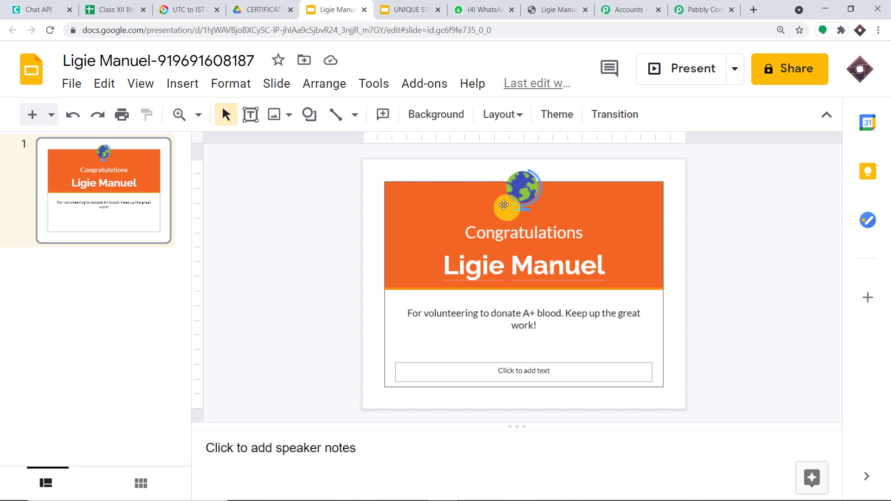
Step: Return to Pabbly Connect and add a Google Drive action after the certificate-creation step
left_click(694, 10)
scroll(649, 263, "down", 7)
left_click(468, 172)
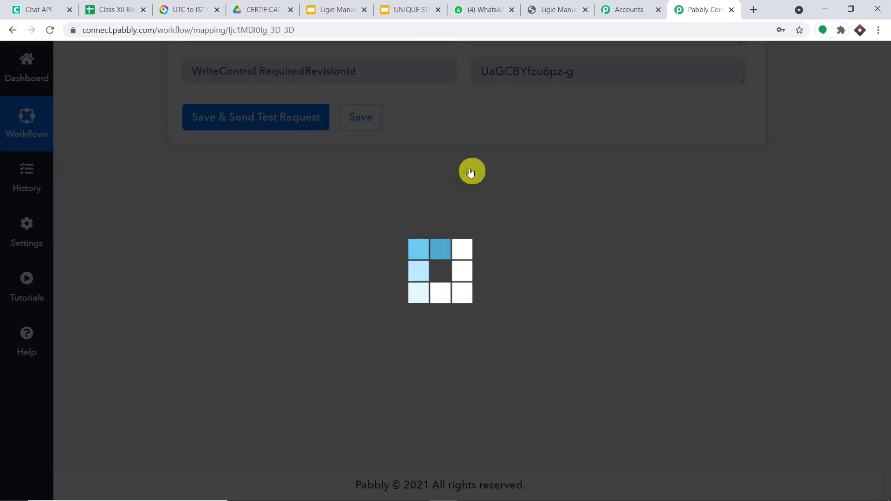
left_click(349, 332)
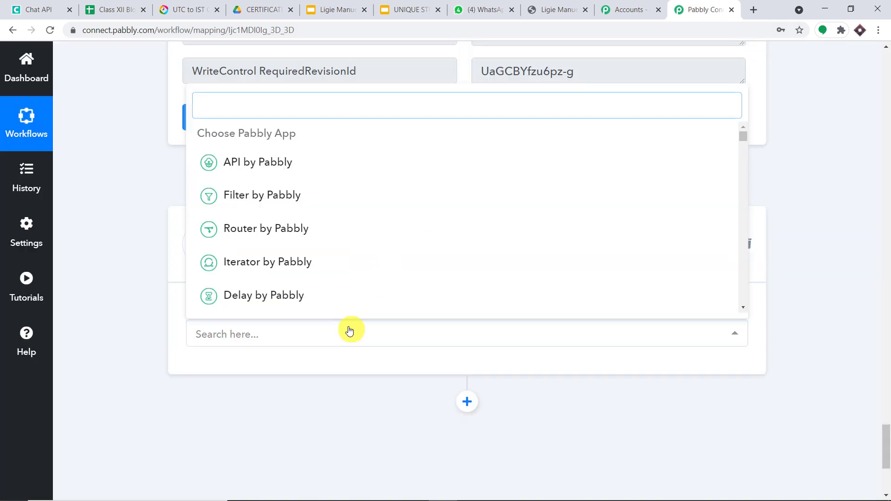
type("GOOGLE DRIVE")
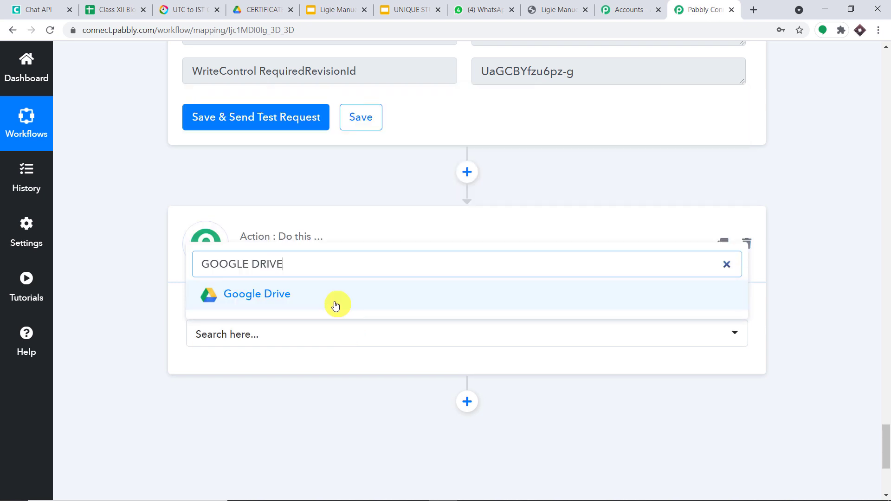
left_click(334, 303)
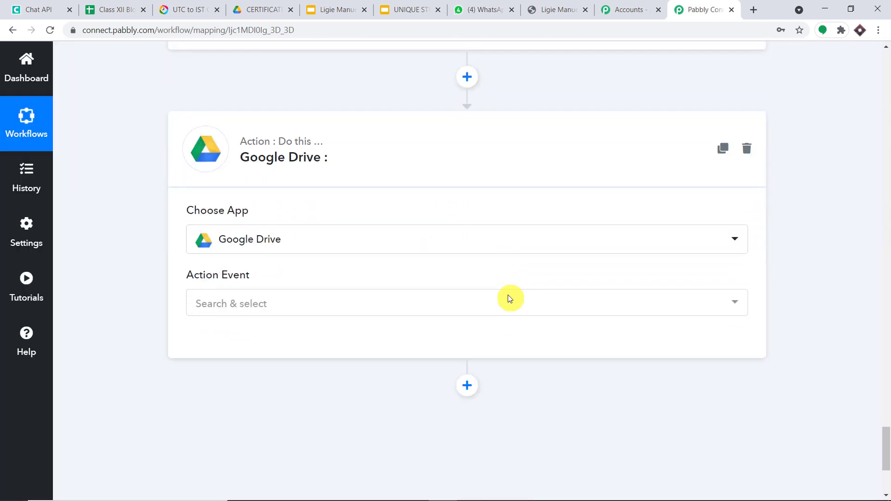
Step: Set the Google Drive action event to Share a File With Anyone
scroll(507, 298, "down", 2)
left_click(332, 226)
scroll(366, 340, "down", 5)
scroll(367, 341, "down", 5)
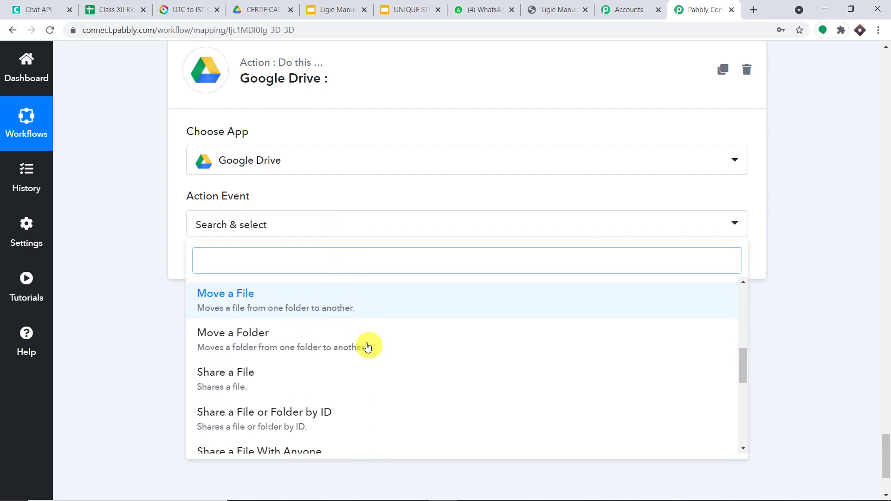
left_click(334, 371)
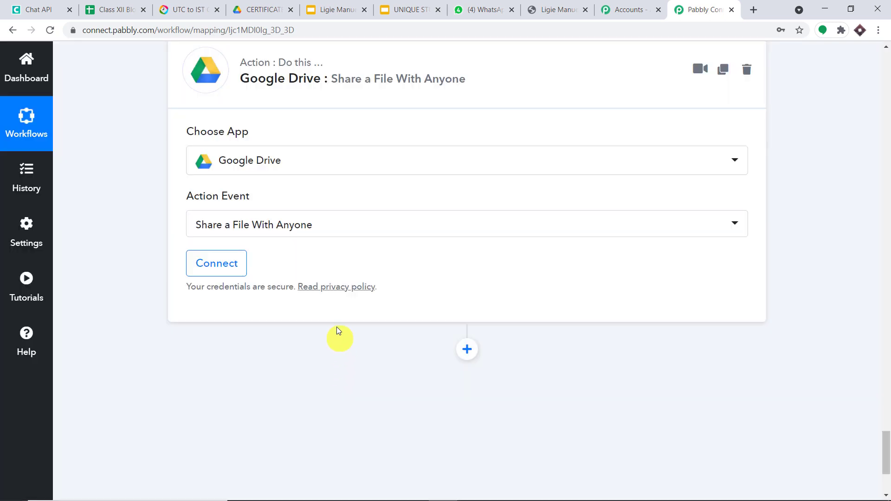
Step: Connect the Google Drive account to the share action and allow Pabbly Connect Drive access
left_click(217, 264)
left_click(470, 284)
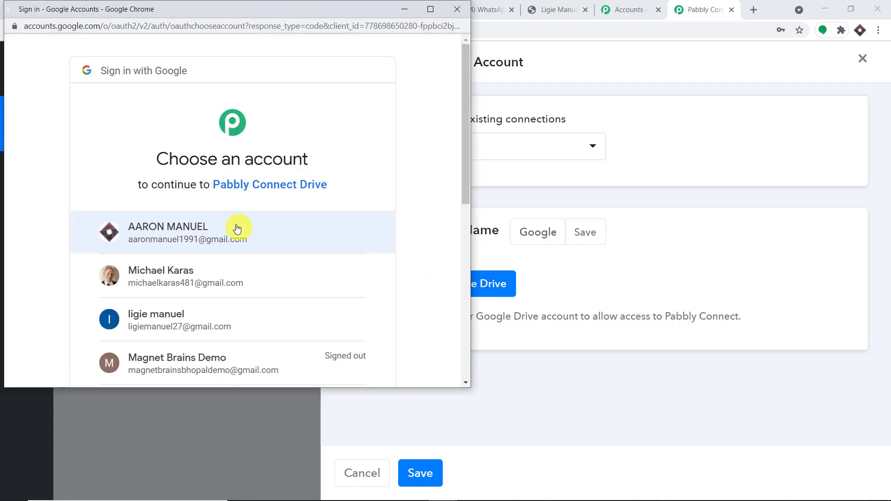
left_click(234, 226)
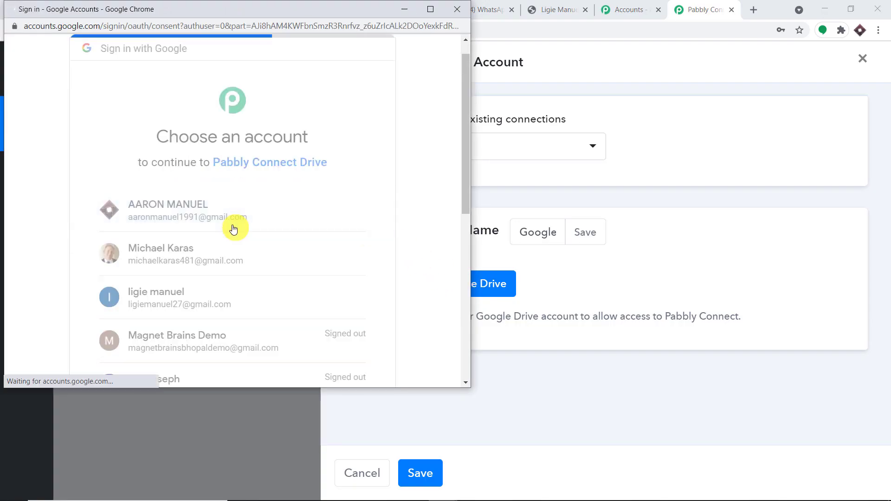
scroll(295, 225, "down", 5)
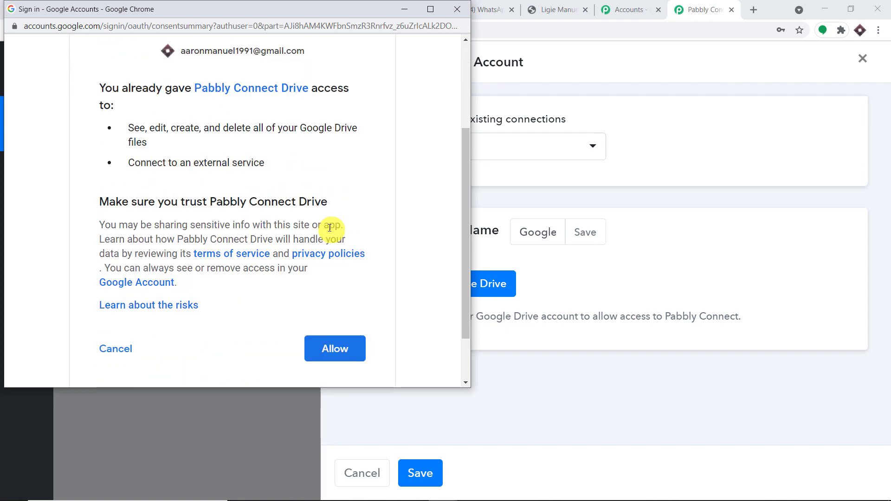
left_click(335, 282)
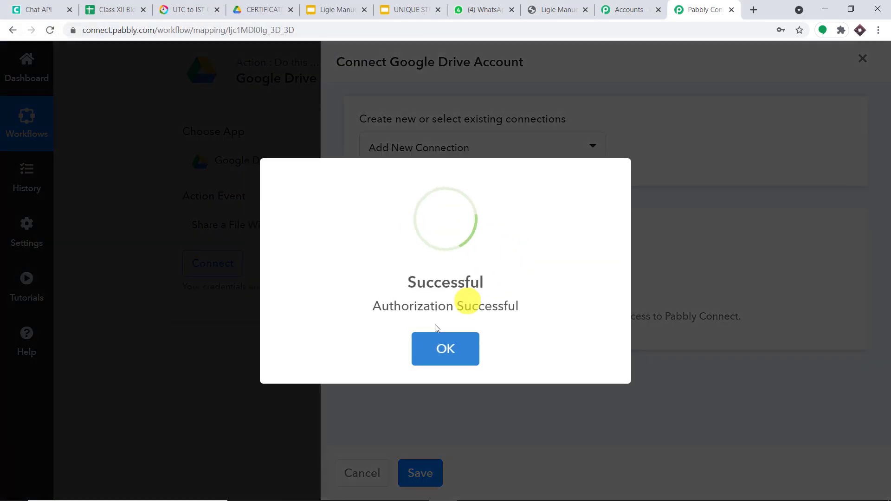
left_click(433, 350)
Step: Enable mapping for the File ID and examine the PresentationId in the certificate-creation response
scroll(400, 235, "down", 3)
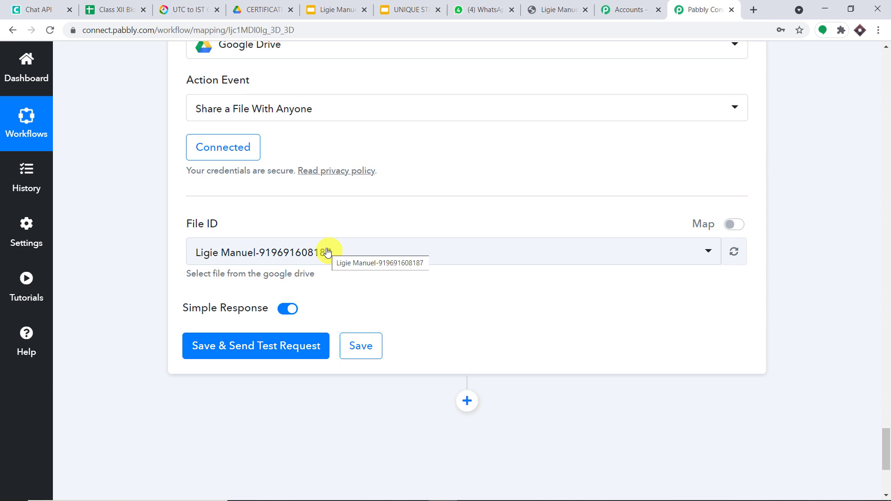
left_click(734, 225)
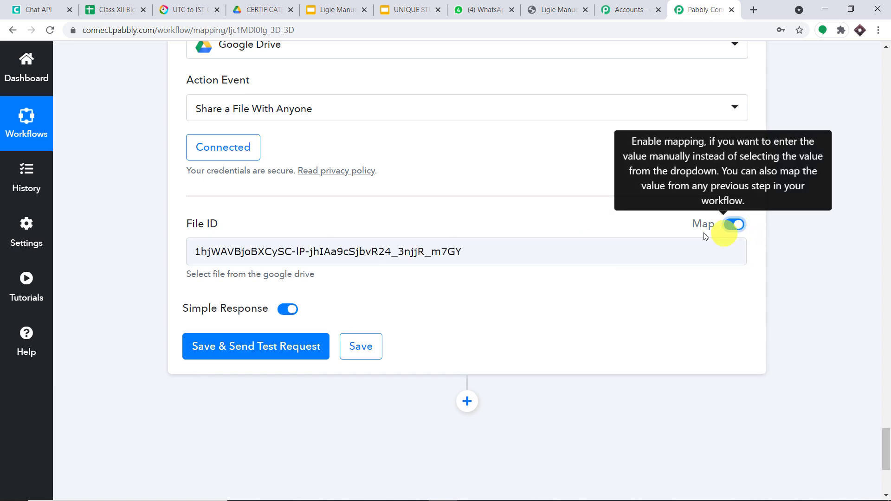
scroll(511, 256, "up", 9)
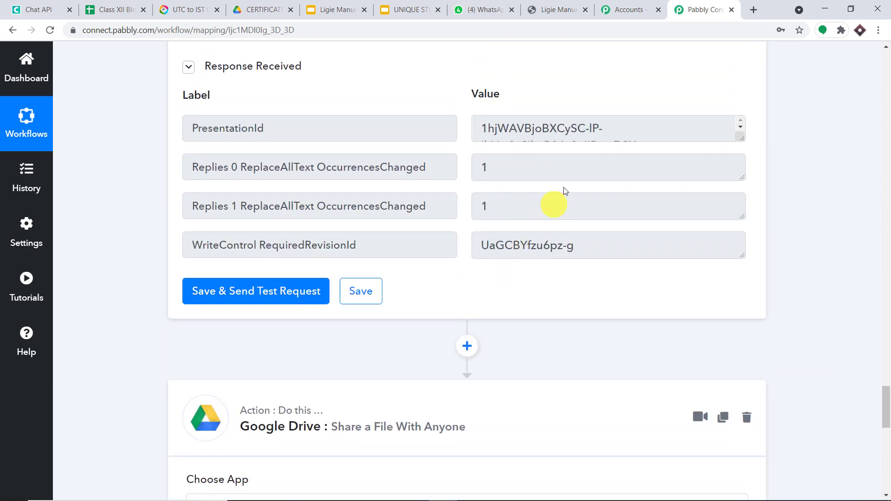
left_click_drag(741, 138, 741, 250)
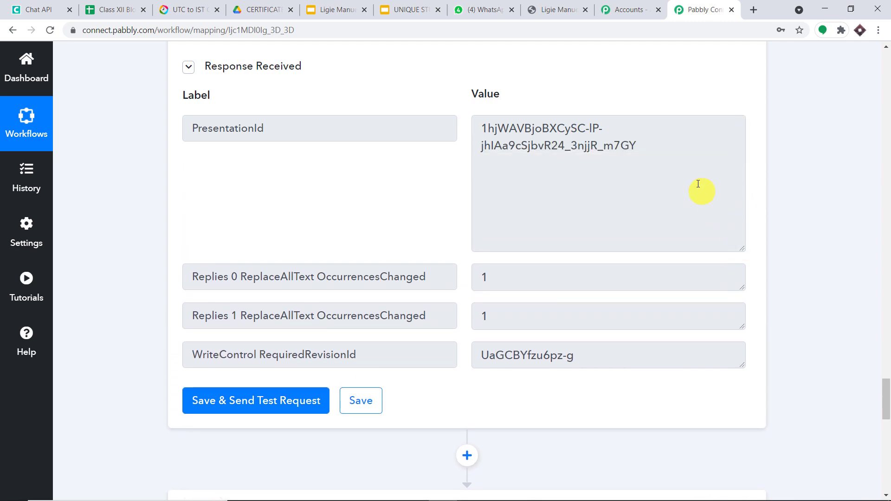
left_click_drag(699, 186, 419, 105)
scroll(864, 278, "down", 6)
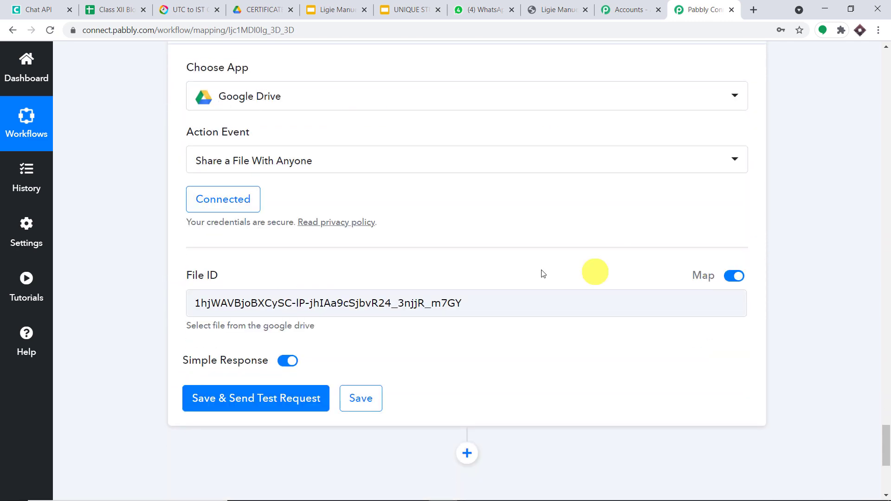
Step: Replace the fixed File ID with the PresentationId mapped from the Google Slides Create Presentation From Template step
left_click_drag(468, 303, 9, 299)
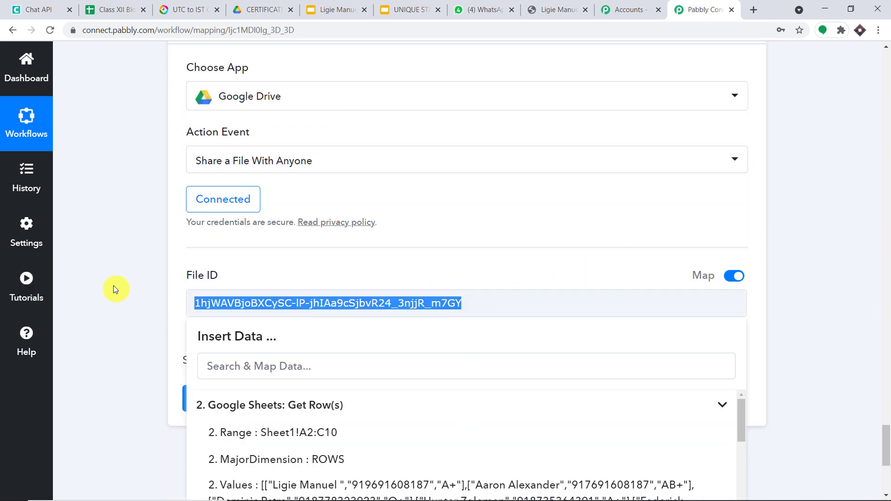
key("BackSpace")
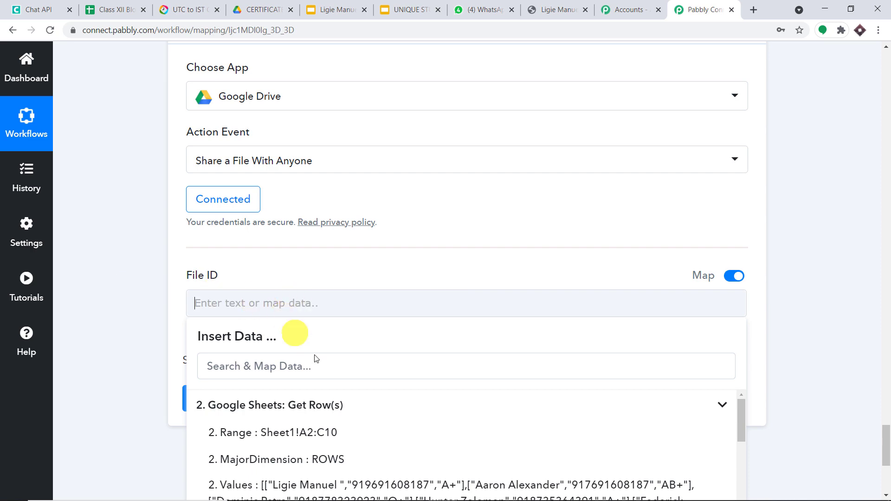
scroll(315, 353, "down", 3)
left_click(246, 284)
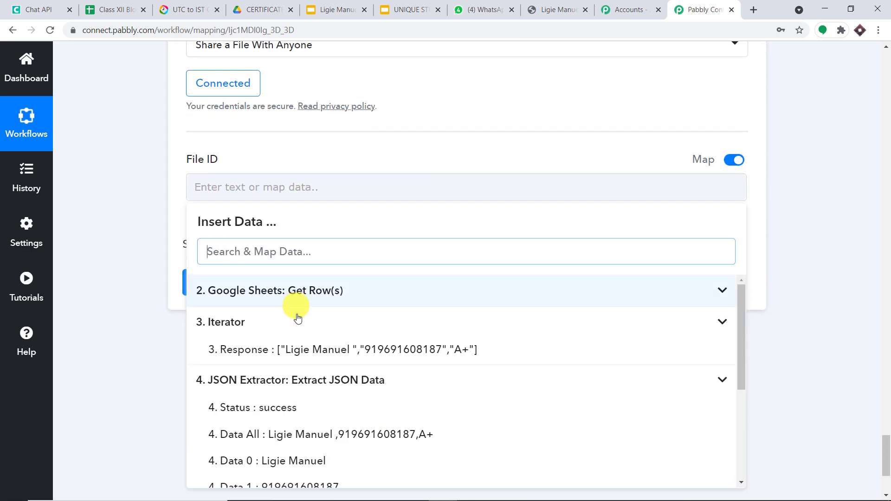
left_click(278, 378)
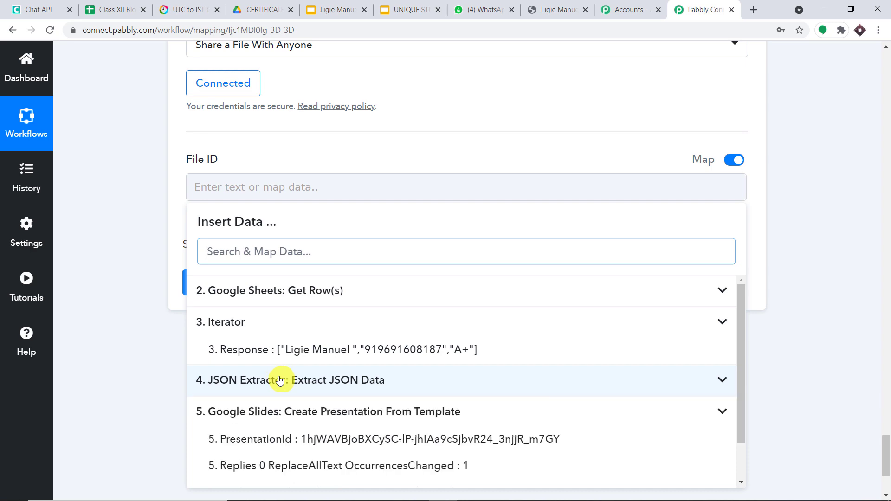
scroll(302, 413, "down", 1)
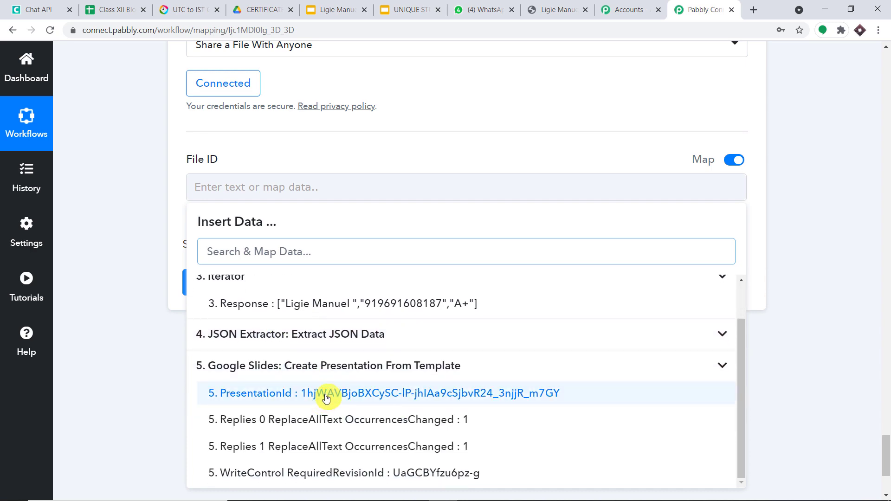
left_click(325, 393)
left_click(481, 162)
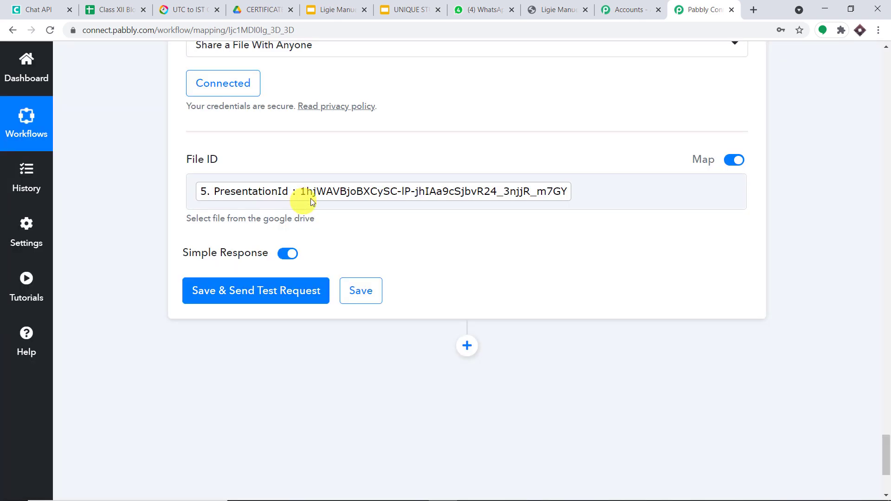
Step: Save the Share a File With Anyone action and send its test request
scroll(425, 194, "up", 7)
scroll(424, 194, "down", 4)
scroll(427, 198, "down", 2)
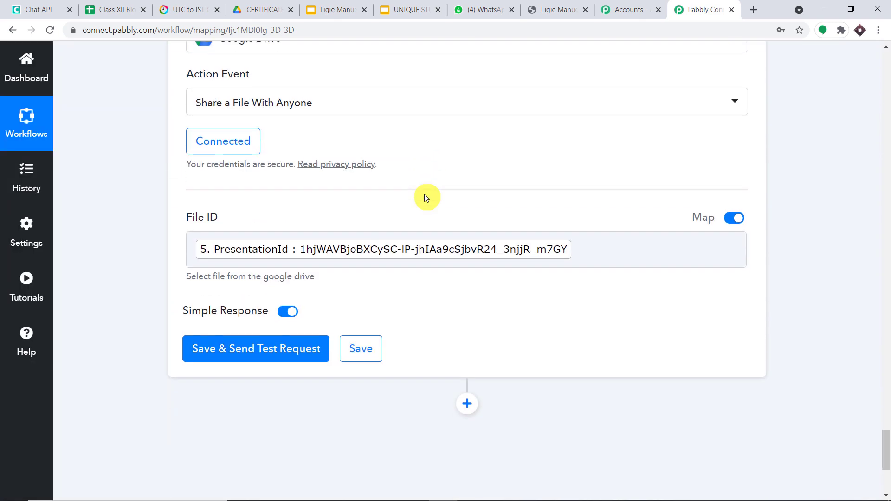
scroll(428, 194, "up", 4)
scroll(428, 194, "down", 4)
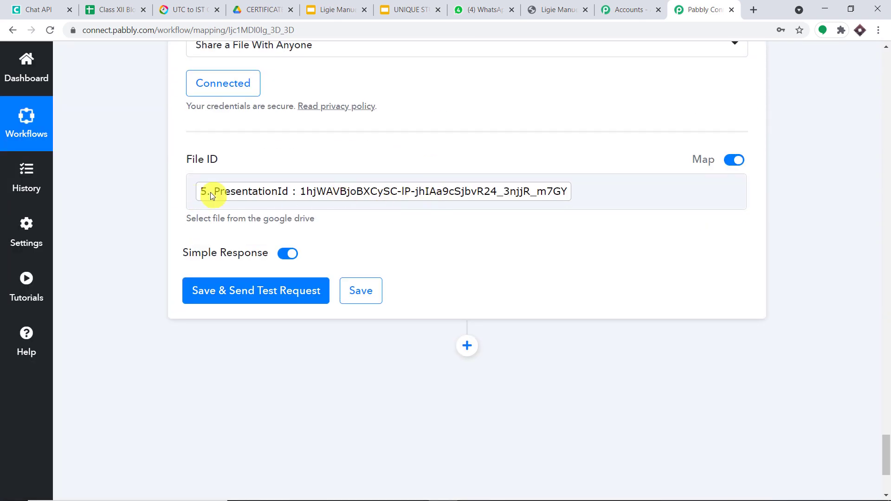
left_click(284, 297)
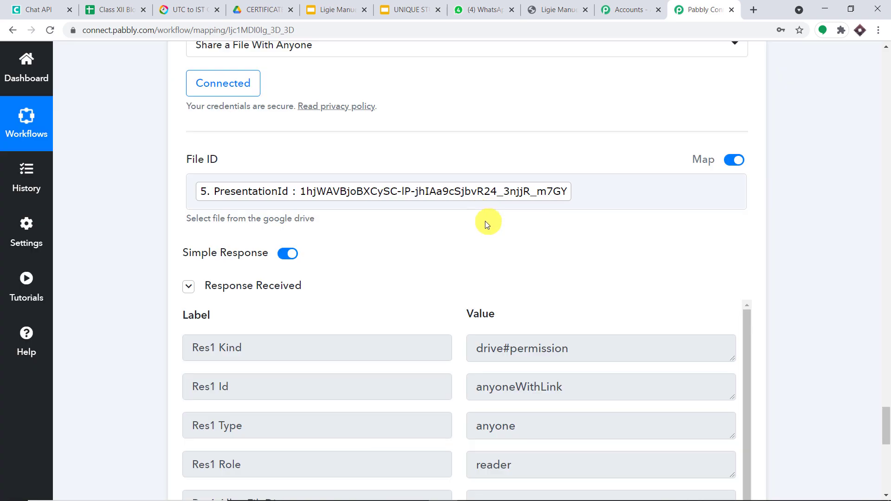
Step: Examine the sharing response for the link permission and the full PDF export link
scroll(487, 219, "down", 5)
left_click_drag(570, 157, 474, 155)
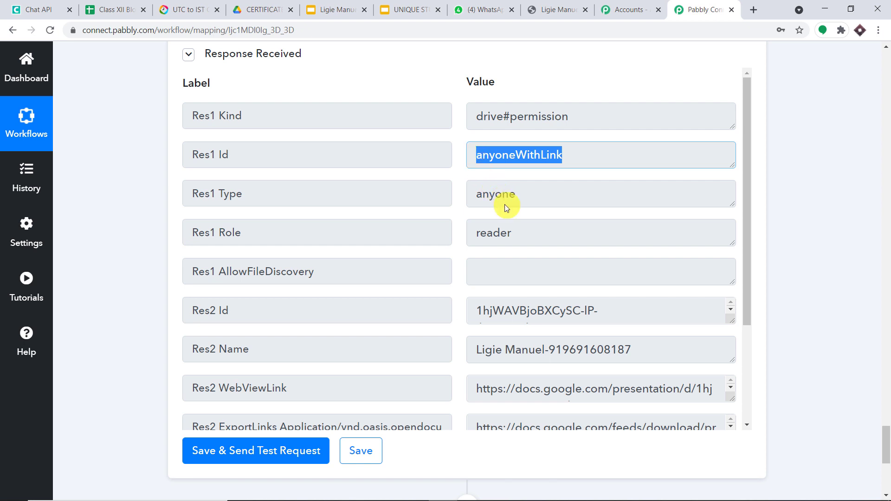
scroll(504, 203, "down", 5)
scroll(417, 274, "down", 1)
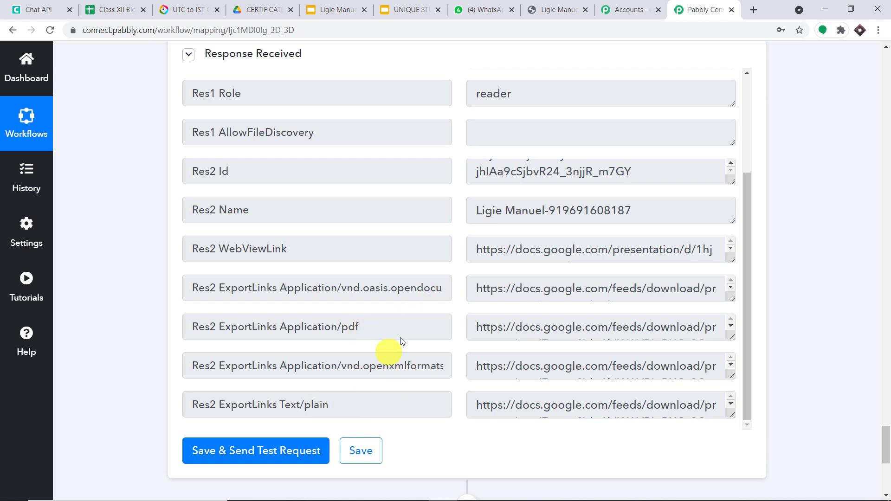
left_click_drag(732, 336, 734, 416)
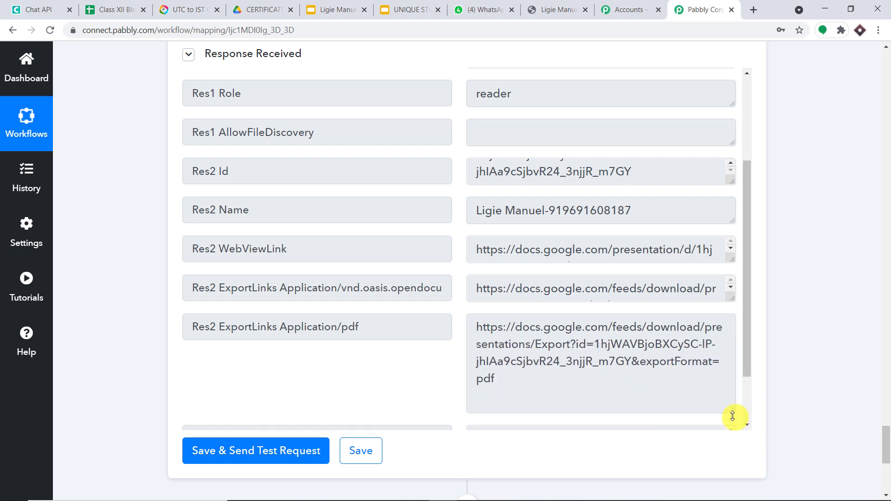
left_click_drag(641, 404, 475, 327)
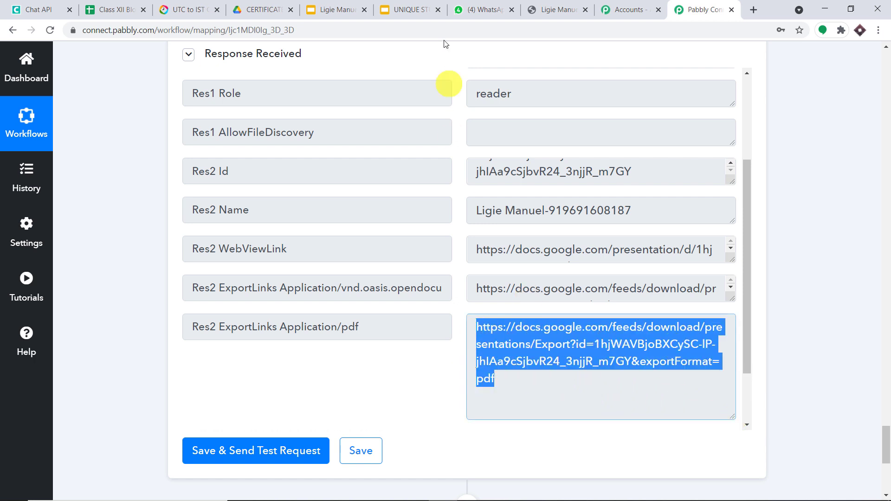
Step: Check the generated certificate's sharing access in Google Slides and return to the Pabbly Connect workflow
left_click(409, 4)
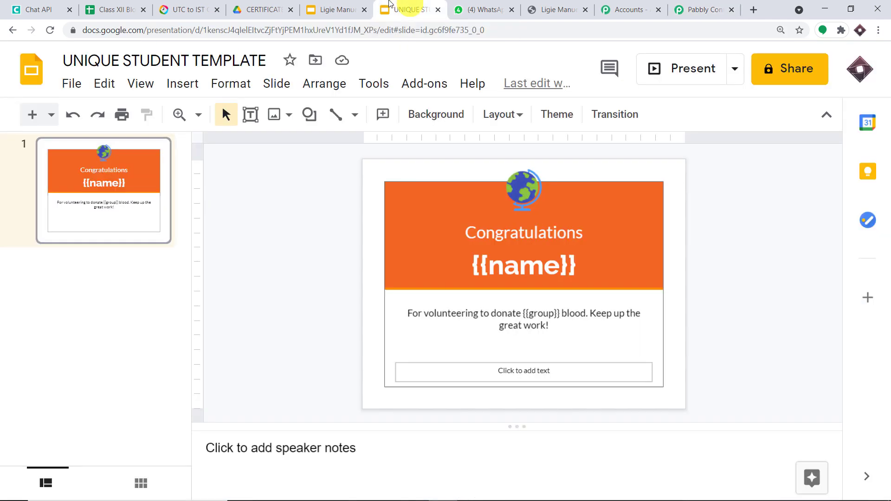
left_click(348, 10)
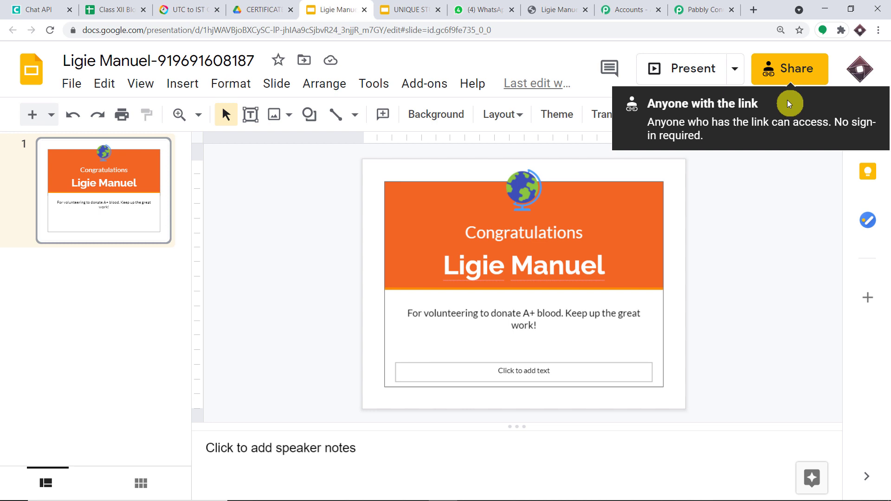
left_click(713, 10)
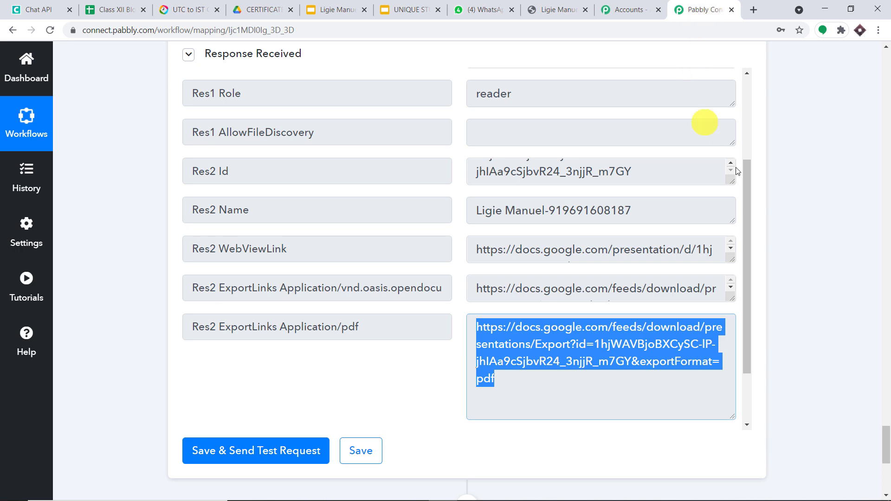
Step: Add an action after the Google Drive sharing step and choose Chat API as its app
scroll(805, 318, "down", 7)
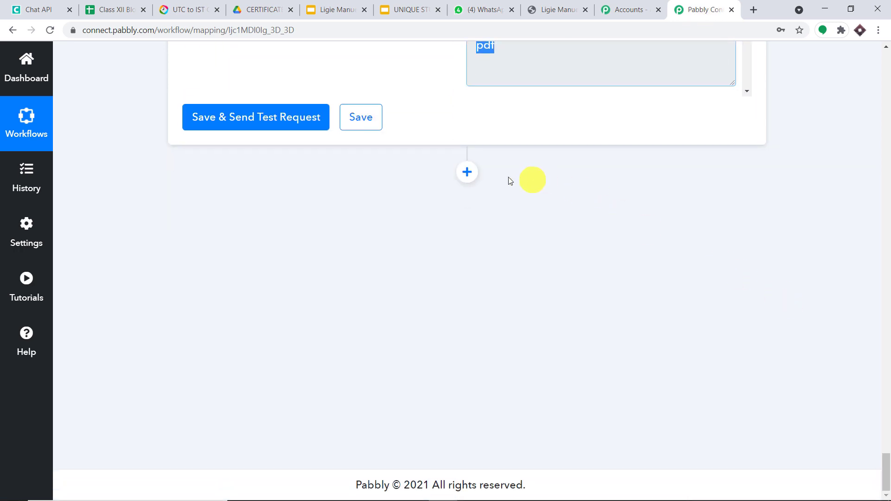
left_click(468, 172)
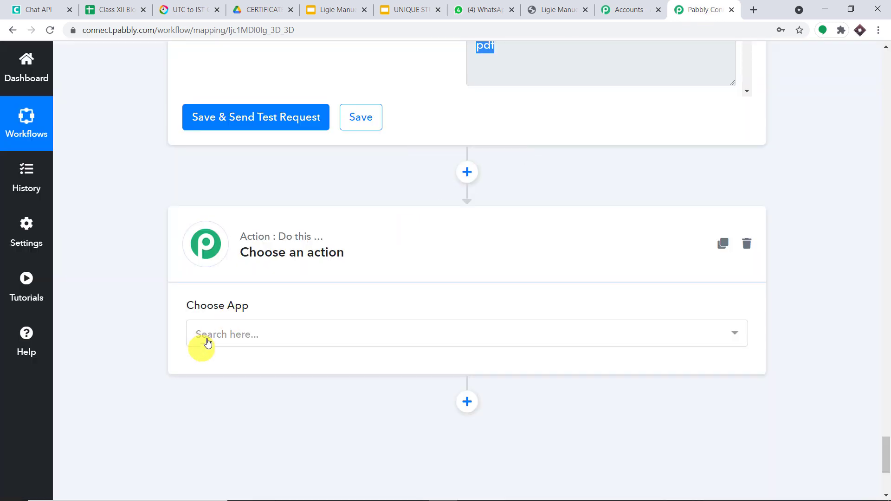
left_click(211, 338)
type("CHAT")
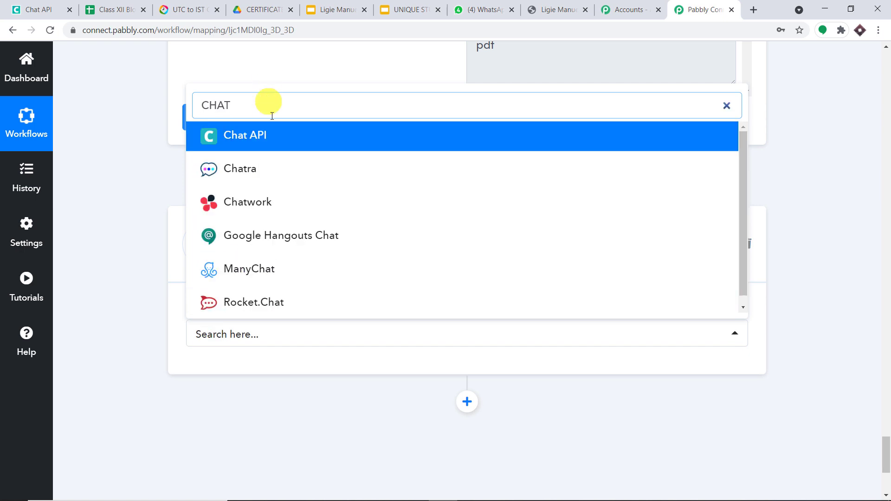
left_click(276, 136)
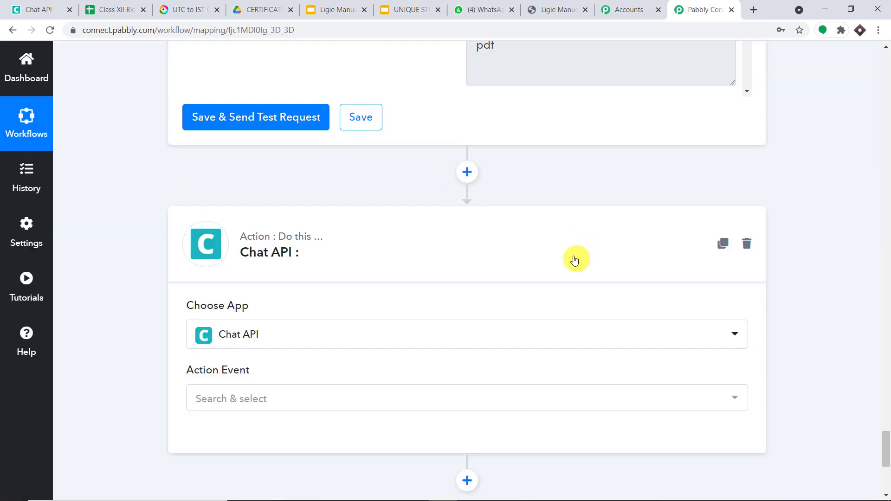
Step: Set the Chat API action event to Send Link
scroll(564, 232, "down", 2)
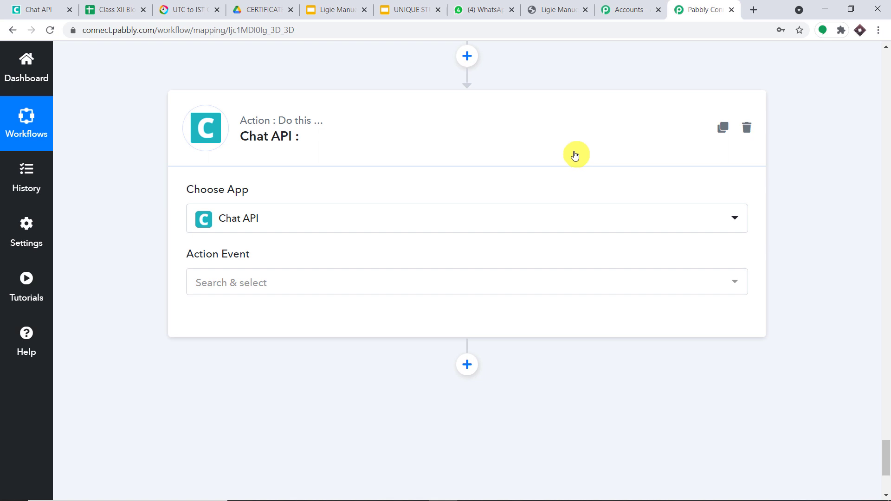
left_click(311, 284)
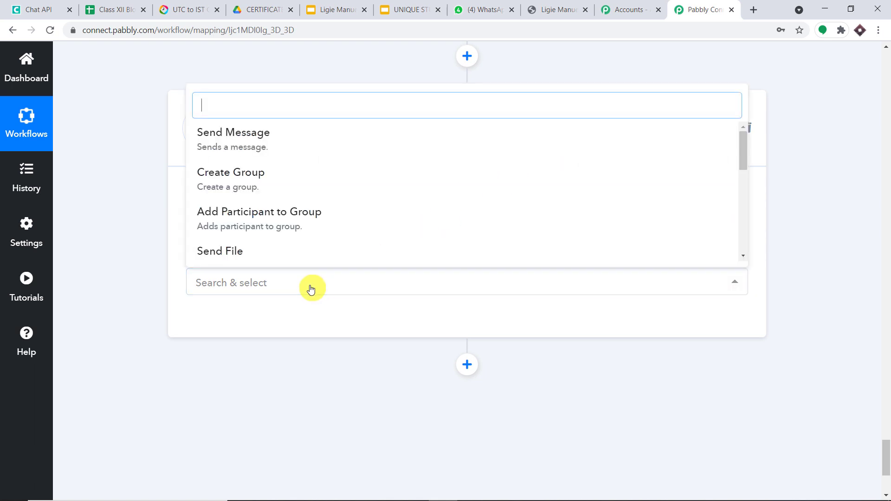
scroll(320, 199, "down", 1)
scroll(323, 203, "down", 1)
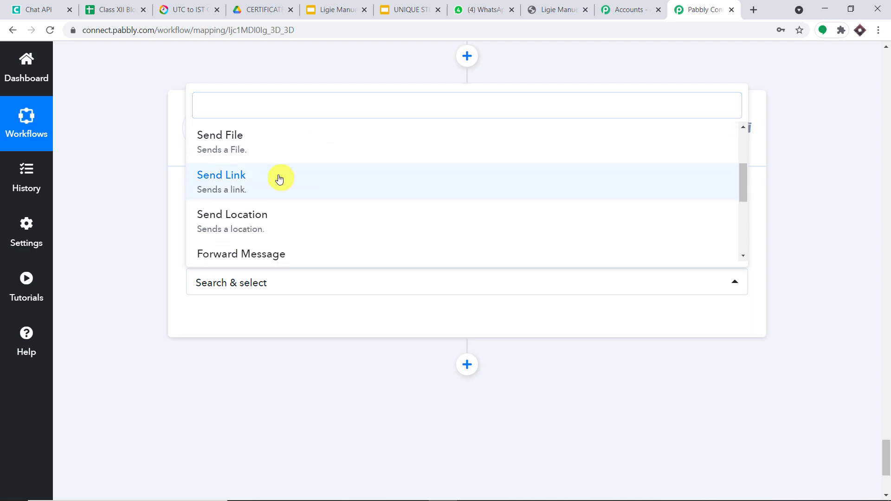
left_click(278, 177)
Step: Start a new Chat API connection and fill its API URL with the one copied from the WhatsApp instance's page in Chat API
left_click(209, 322)
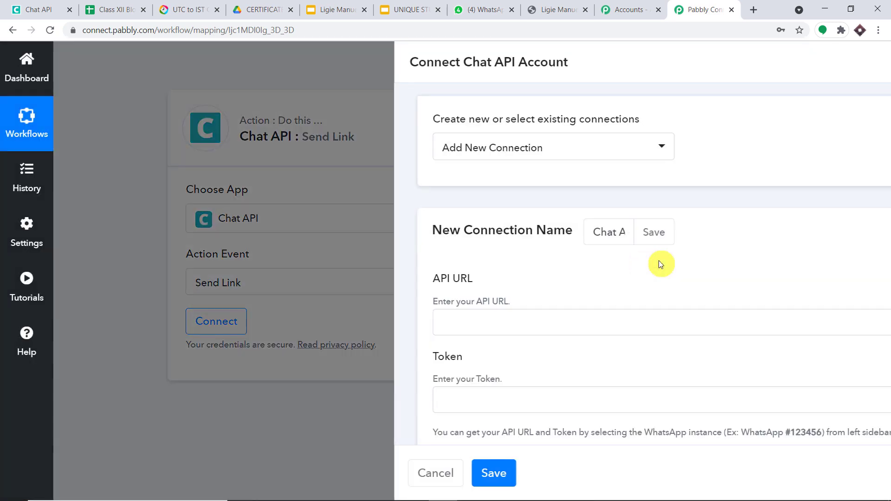
scroll(427, 217, "down", 1)
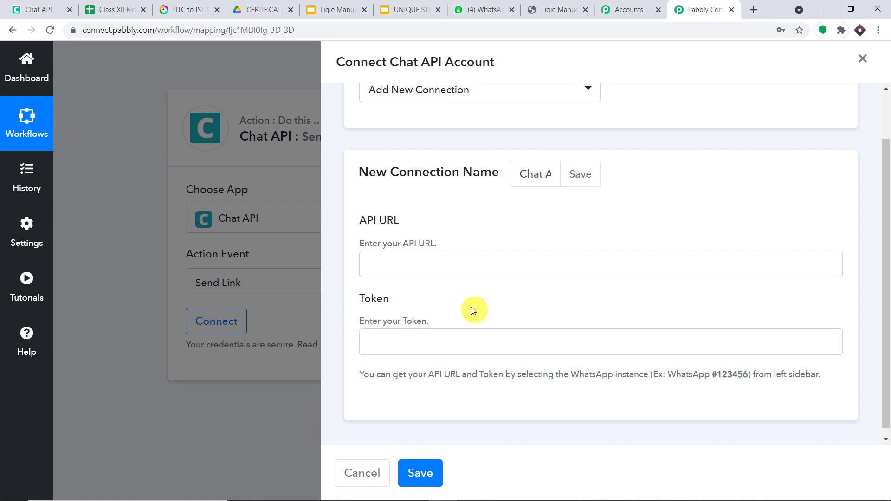
left_click(19, 9)
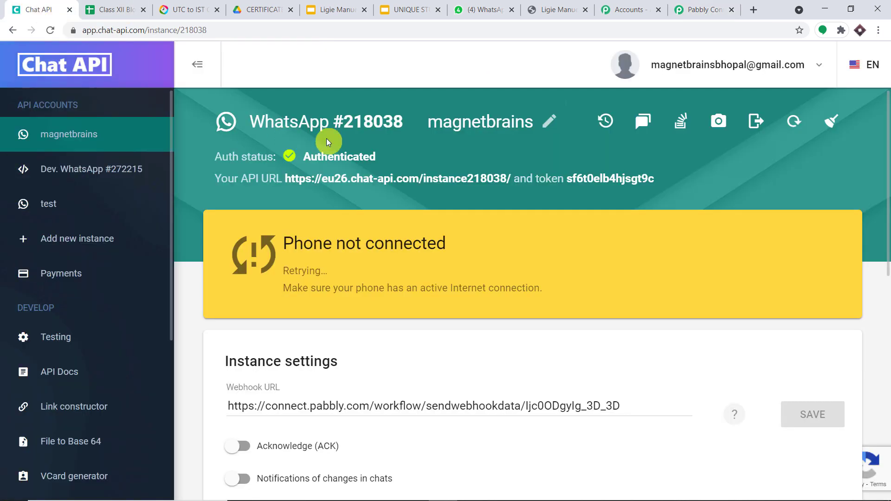
left_click(50, 30)
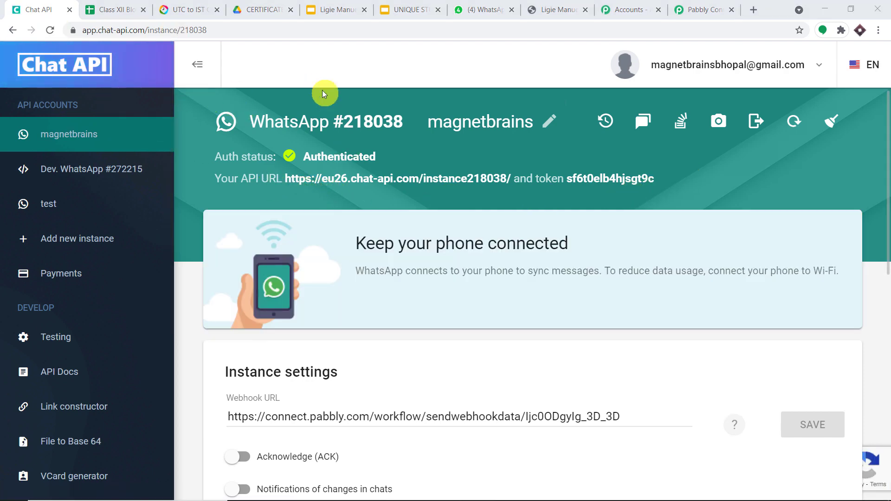
left_click_drag(512, 178, 288, 182)
right_click(288, 182)
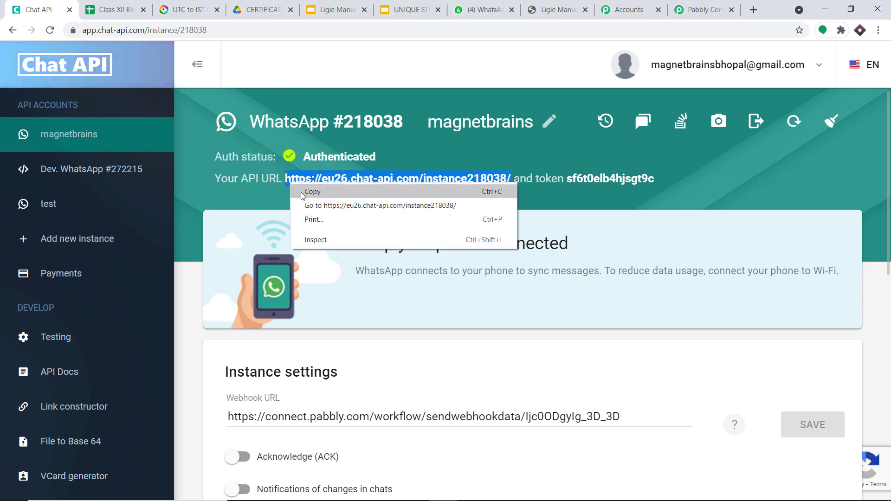
left_click(301, 192)
left_click(689, 13)
left_click(447, 265)
key("ctrl+v")
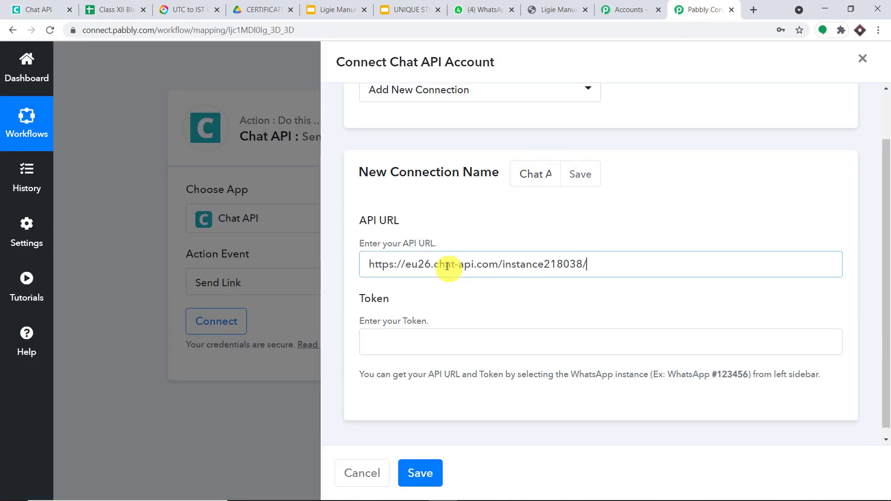
Step: Copy the token of the same WhatsApp instance from Chat API into the connection's Token field in Pabbly Connect and save the connection
left_click(39, 9)
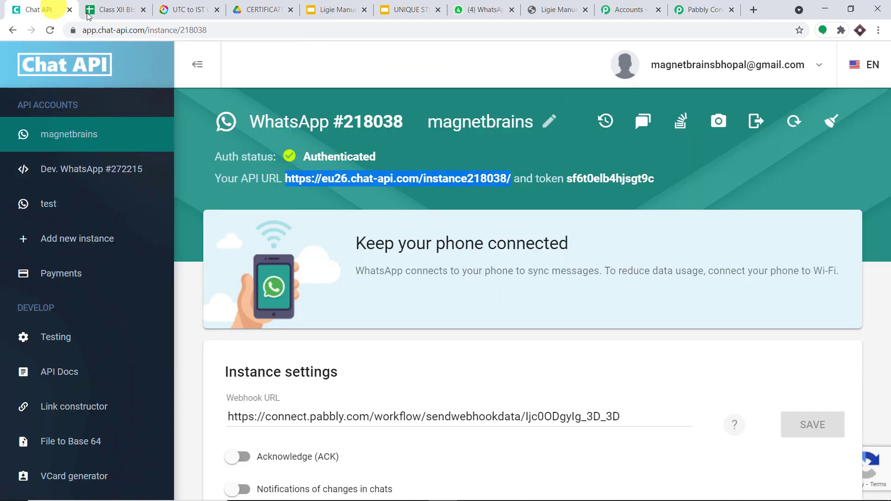
left_click_drag(656, 180, 575, 181)
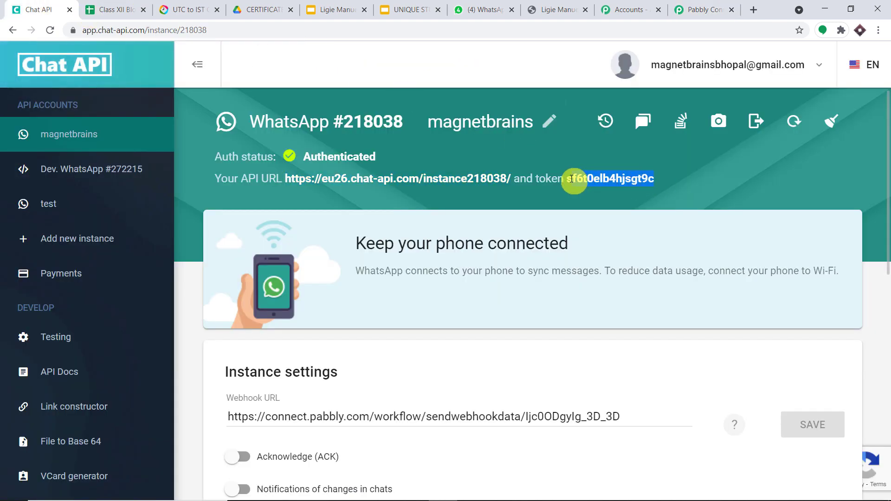
right_click(571, 179)
left_click(581, 184)
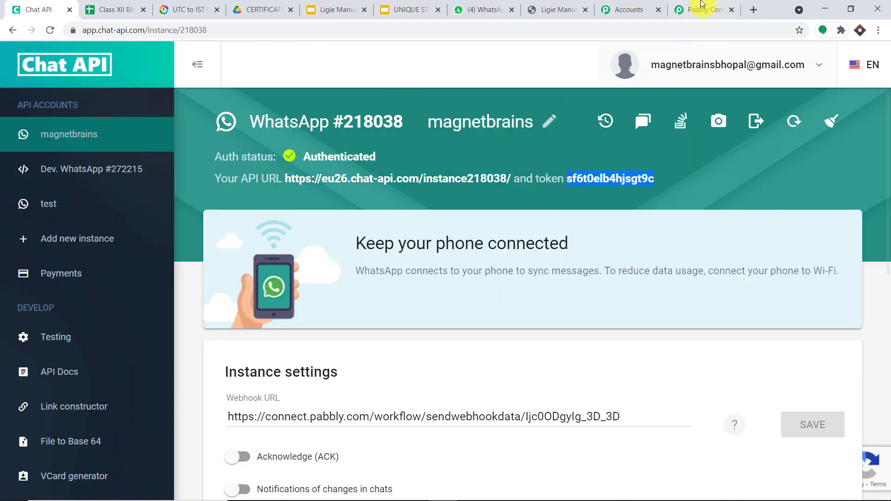
left_click(704, 9)
left_click(480, 344)
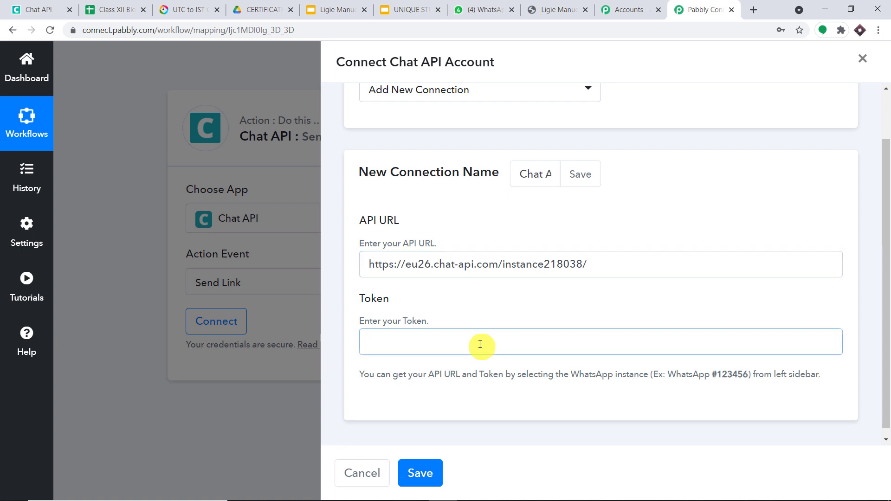
key("ctrl+v")
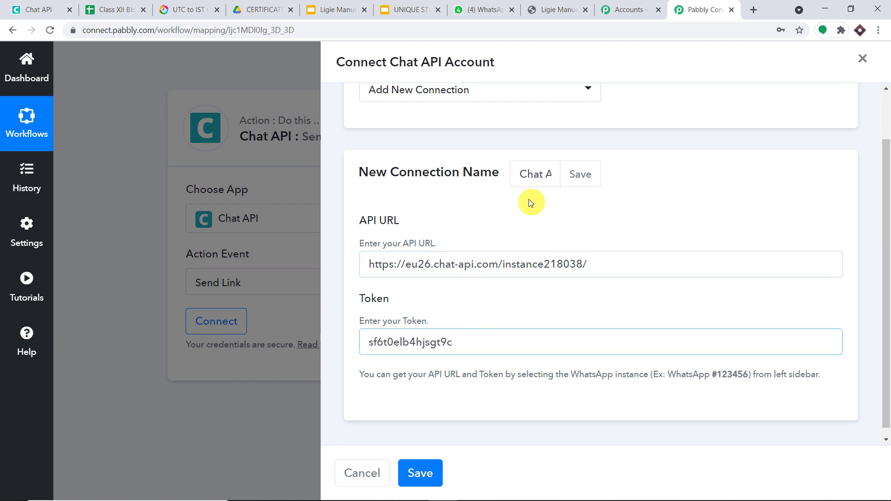
left_click(418, 473)
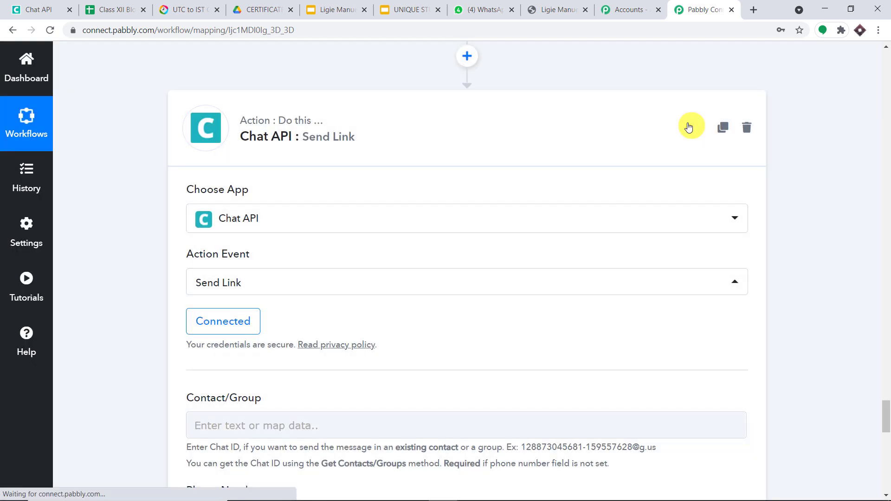
Step: Map the Send Link action's Phone Number to the JSON Extractor's Data 1 value
scroll(527, 206, "down", 3)
scroll(525, 205, "down", 1)
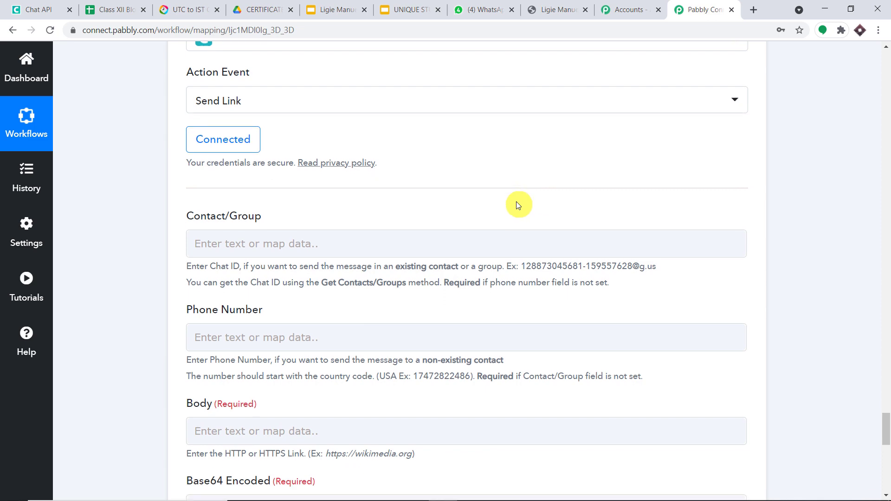
scroll(325, 195, "down", 3)
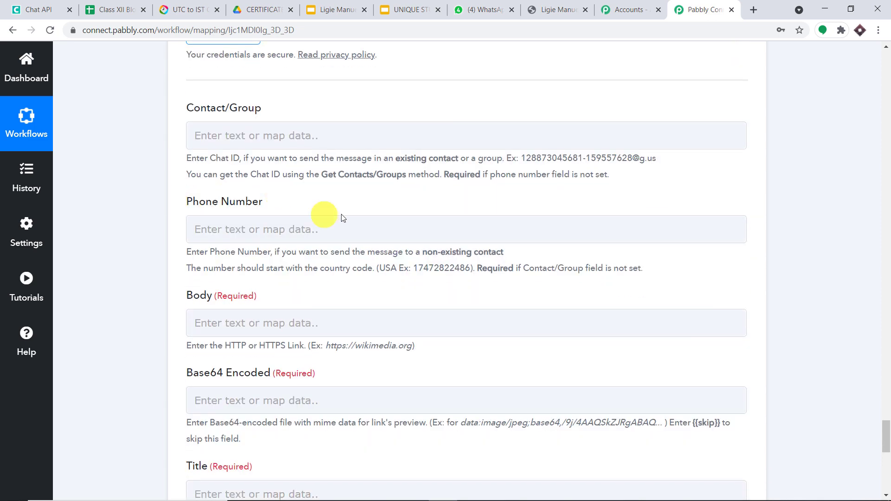
scroll(185, 292, "down", 1)
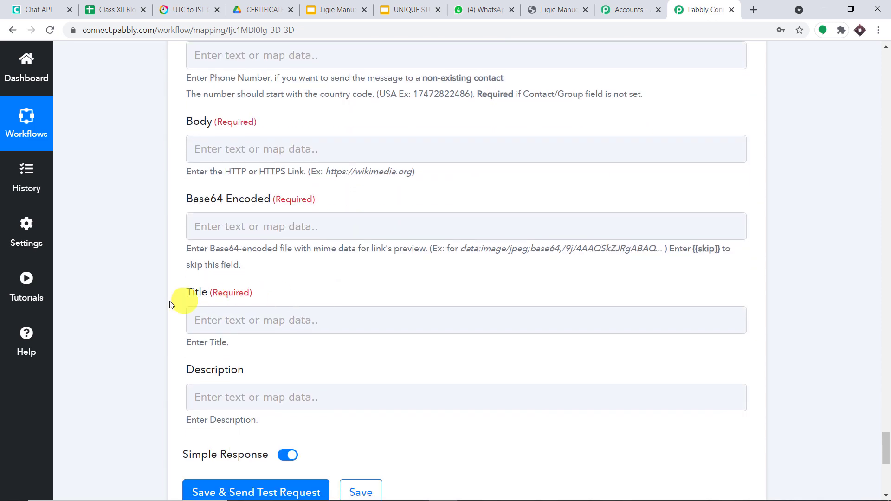
scroll(352, 355, "up", 3)
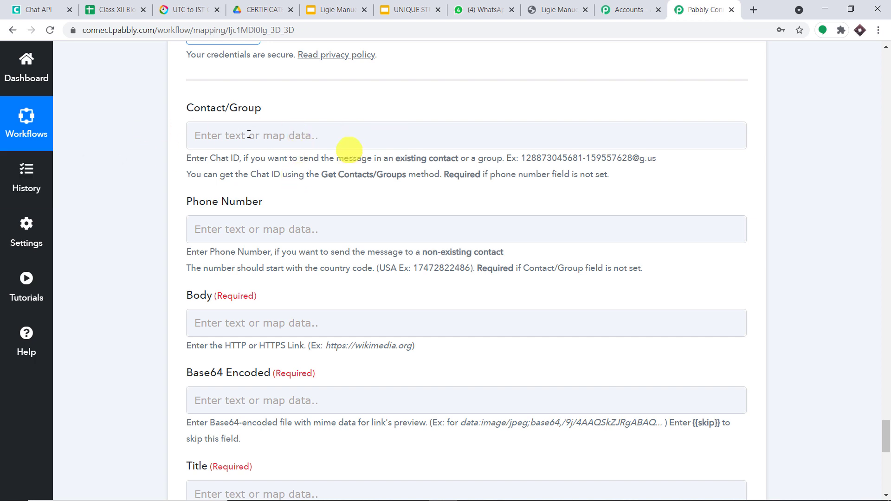
scroll(297, 148, "down", 1)
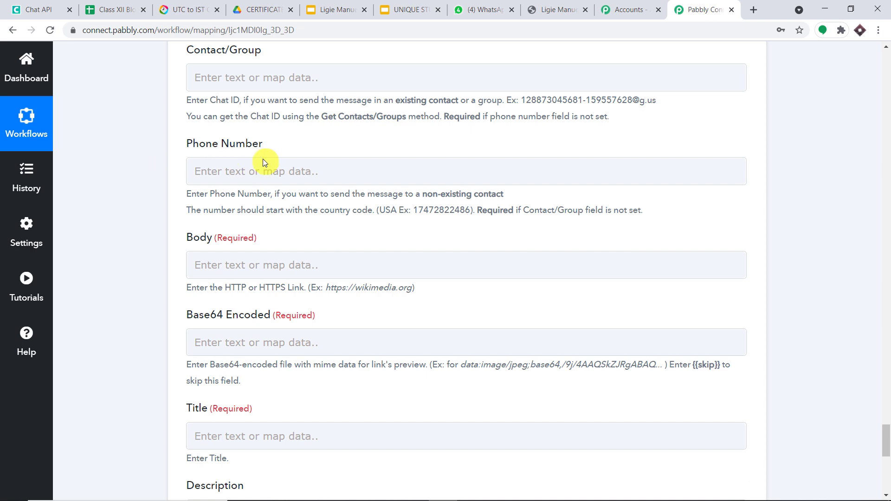
left_click(234, 173)
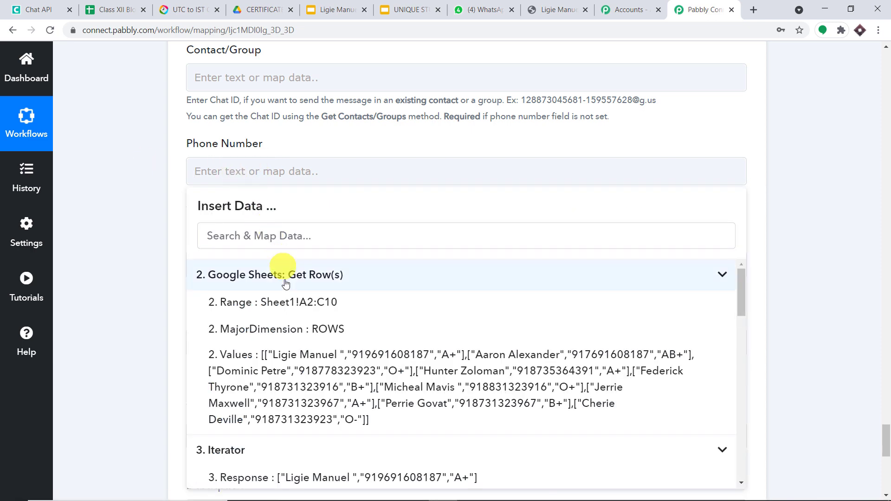
scroll(398, 370, "down", 4)
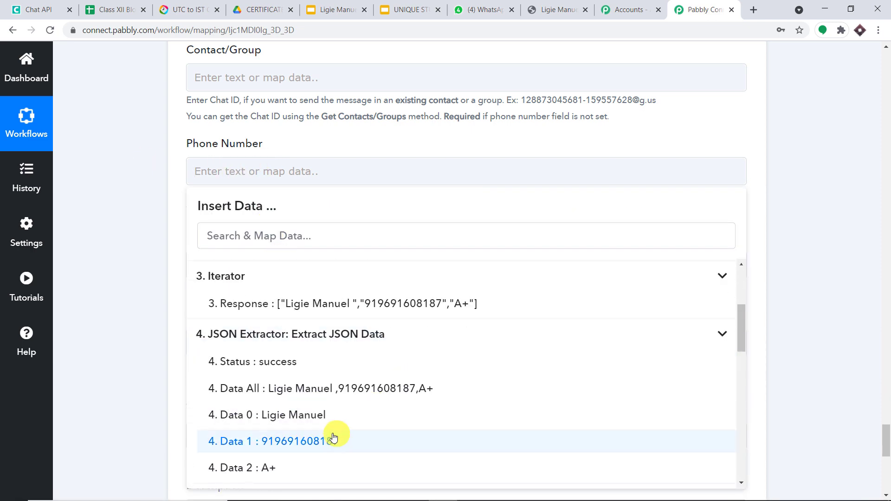
left_click(336, 436)
left_click(474, 134)
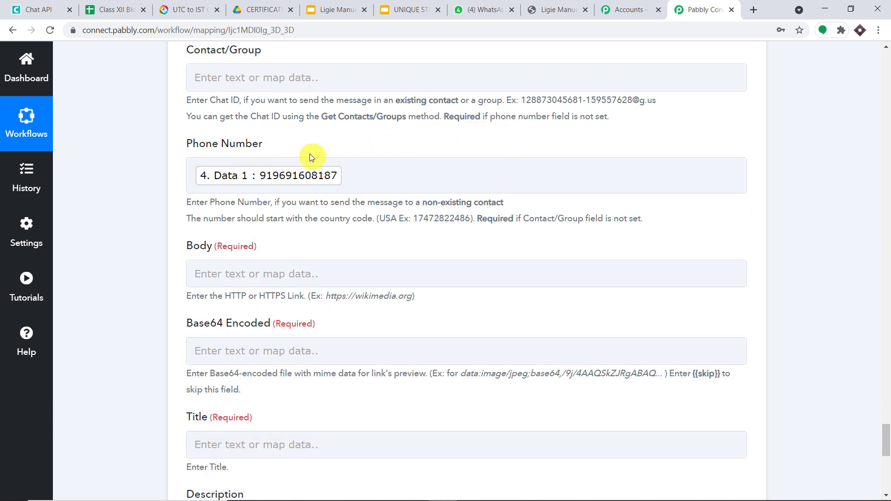
Step: Prefix the mapped phone number with a "+" sign
left_click(193, 178)
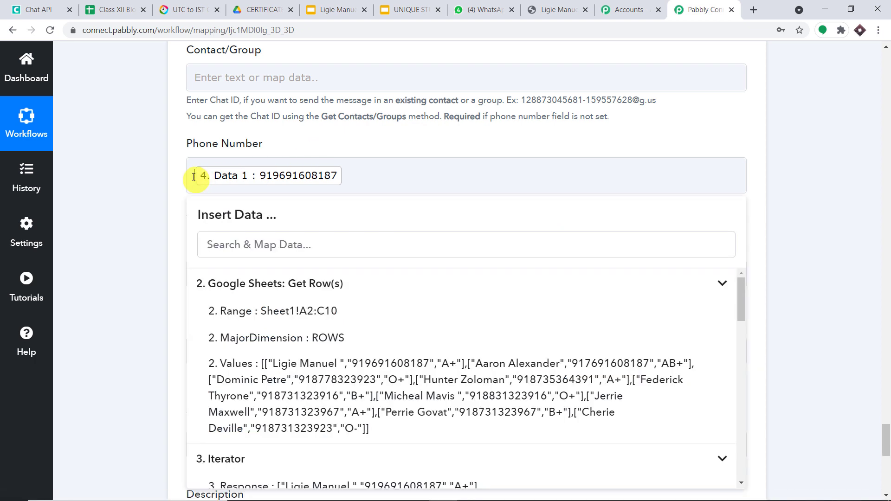
type("+")
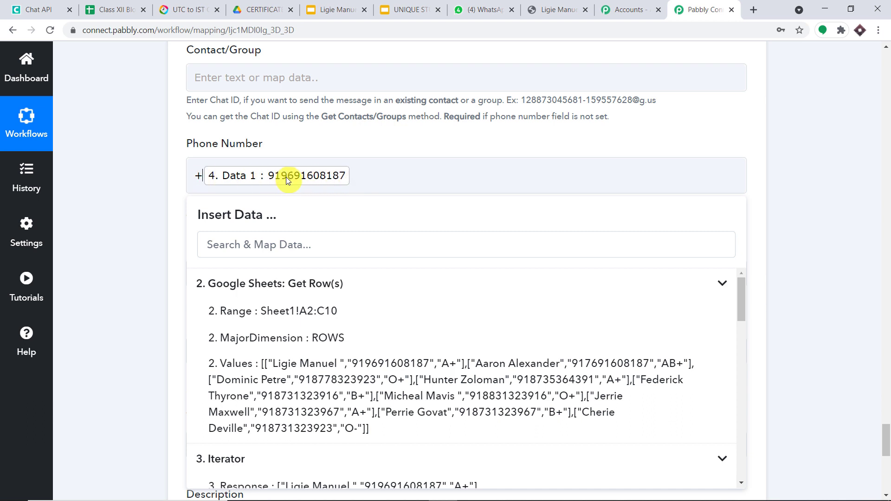
left_click(349, 136)
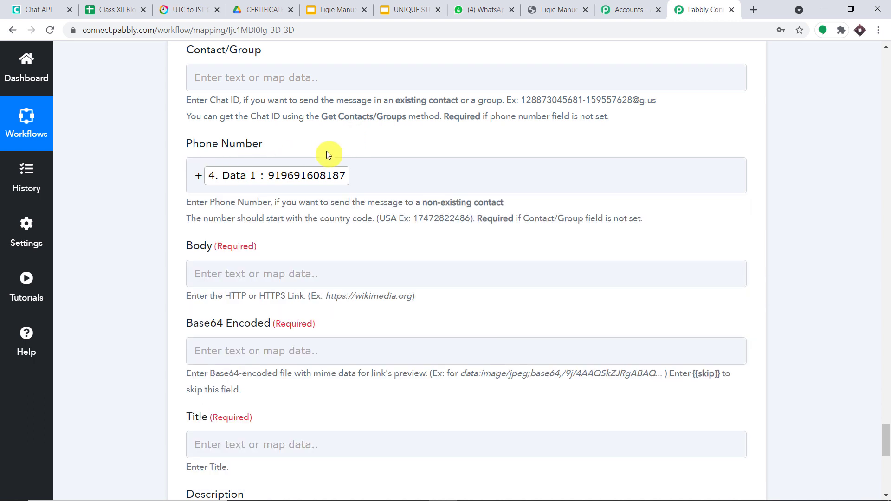
Step: Begin the message Body with "Hello", the JSON Extractor's Data 0 name value and the text ", this is your certificate"
scroll(300, 179, "down", 3)
left_click(248, 159)
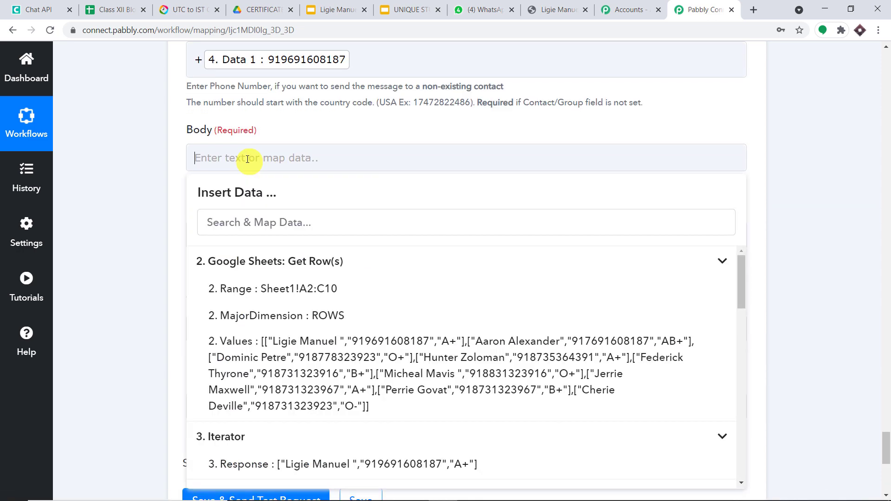
type("Hello")
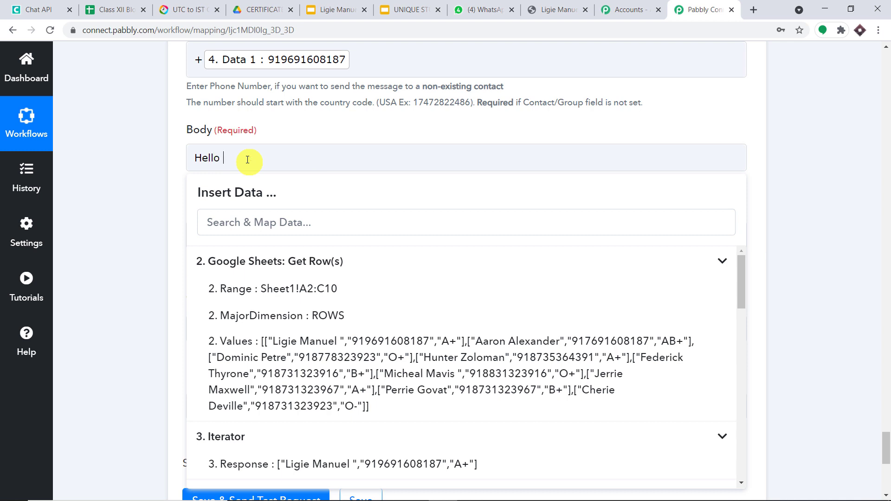
scroll(315, 378, "down", 4)
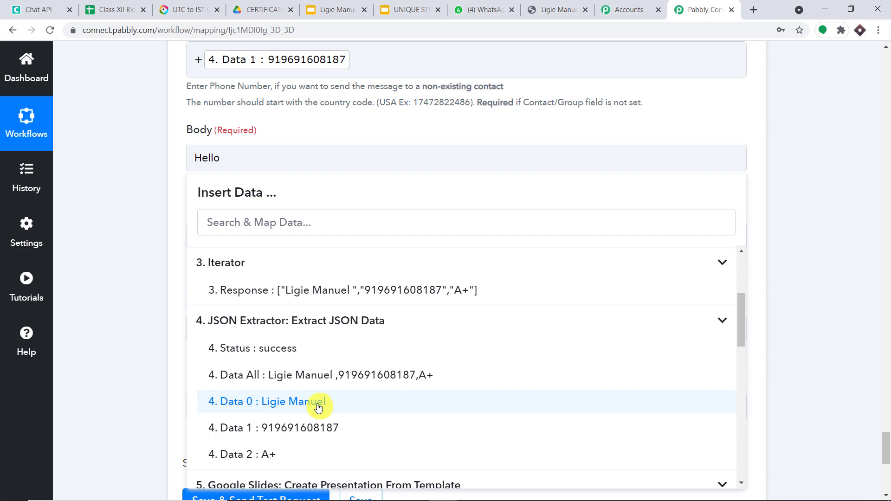
left_click(318, 403)
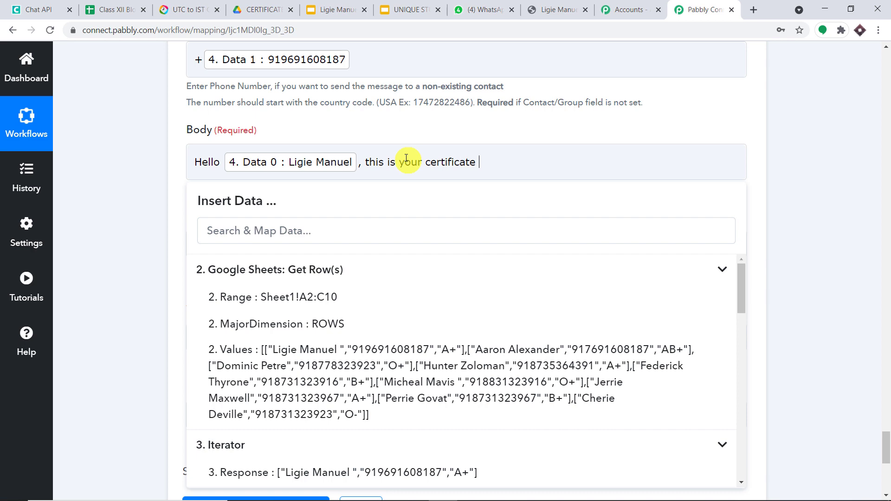
Step: Append the Google Drive step's Res2 ExportLinks Application/pdf link to the end of the message Body
scroll(414, 300, "down", 10)
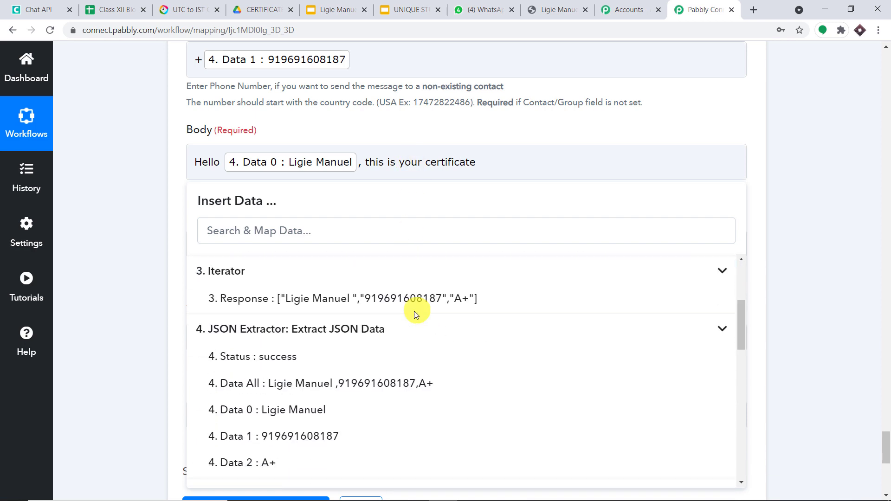
scroll(414, 319, "down", 4)
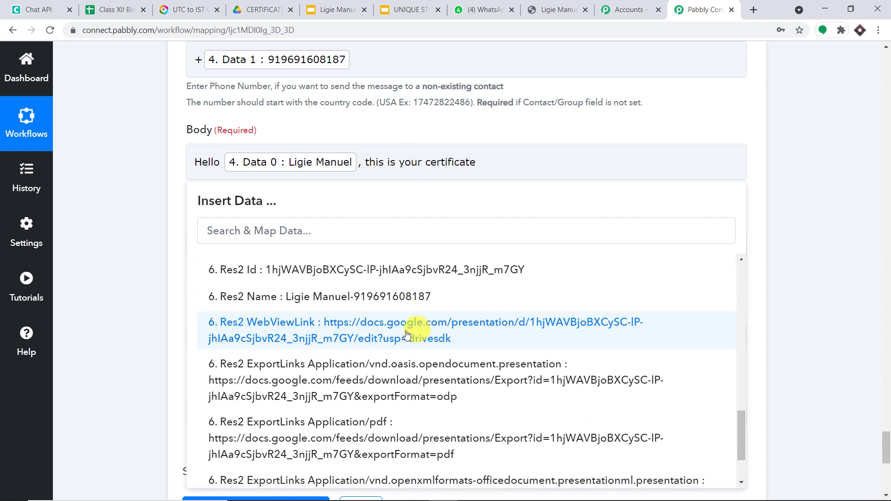
scroll(418, 346, "down", 1)
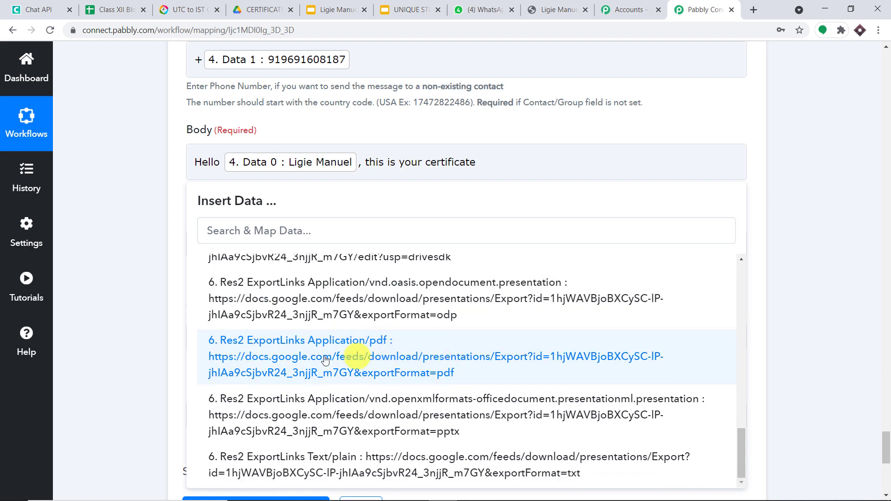
left_click(398, 361)
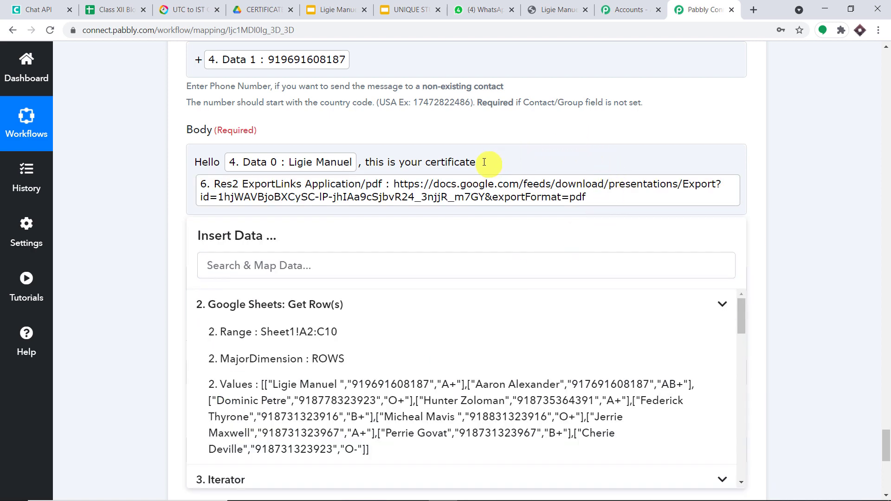
left_click(567, 124)
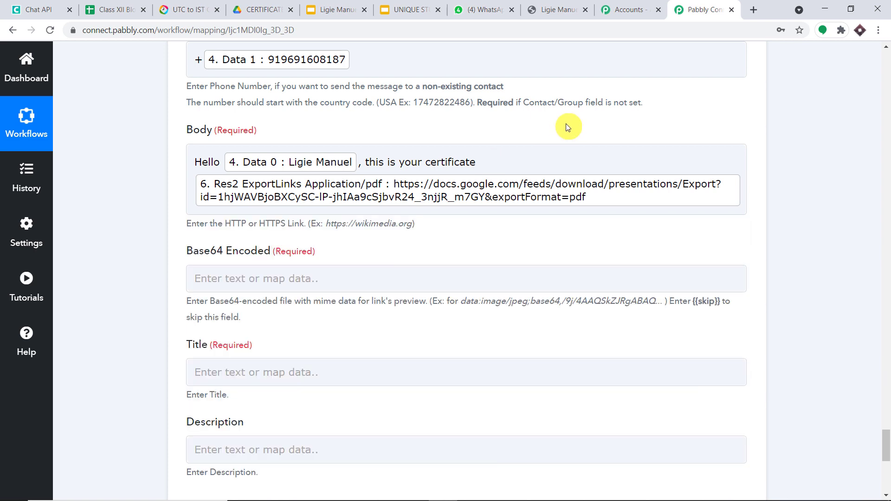
Step: Set the Base64 Encoded field to {{skip}}
scroll(554, 135, "down", 3)
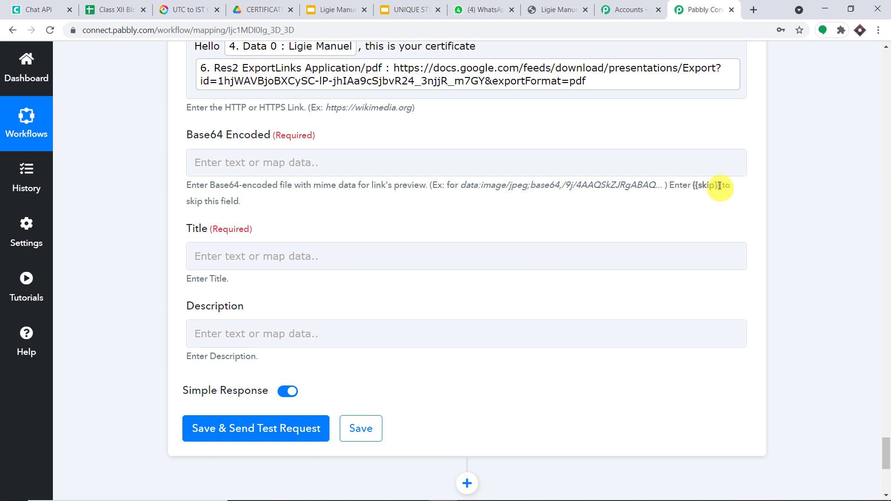
left_click_drag(722, 186, 700, 185)
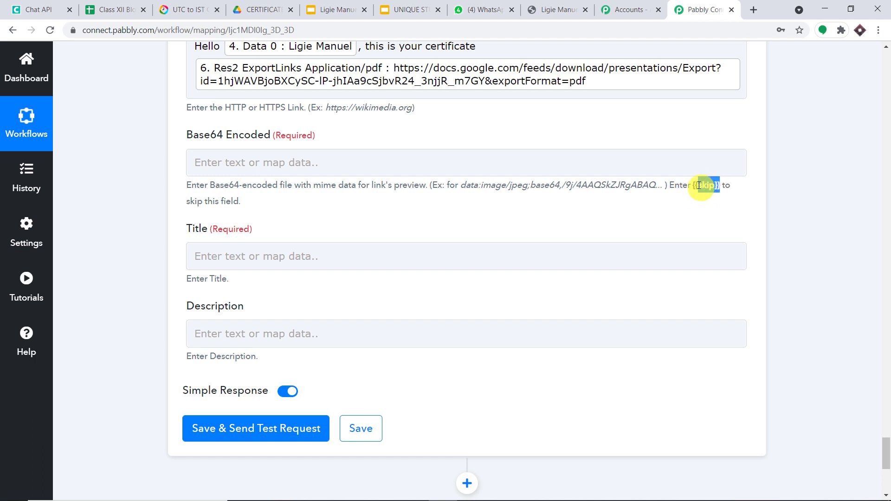
right_click(701, 183)
left_click(717, 190)
left_click(425, 154)
type("{{skip}}")
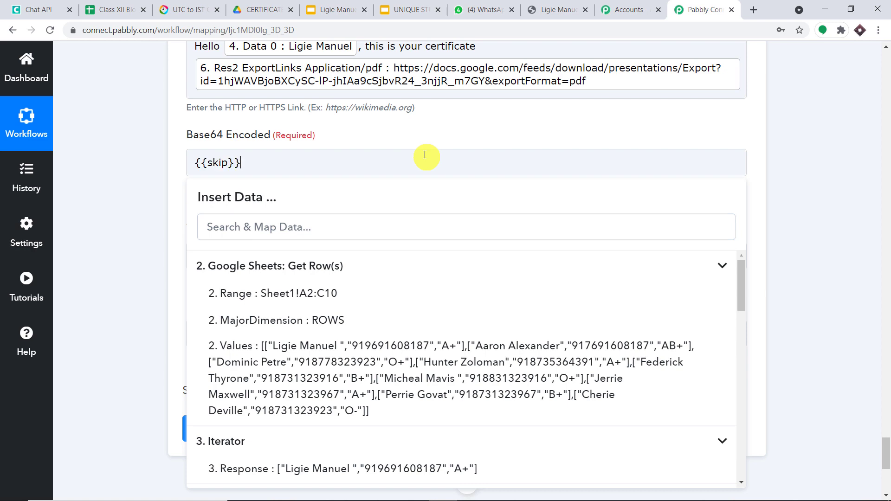
Step: Set the Title of the Chat API link message to CERTIFICATE
left_click(451, 130)
scroll(434, 159, "down", 1)
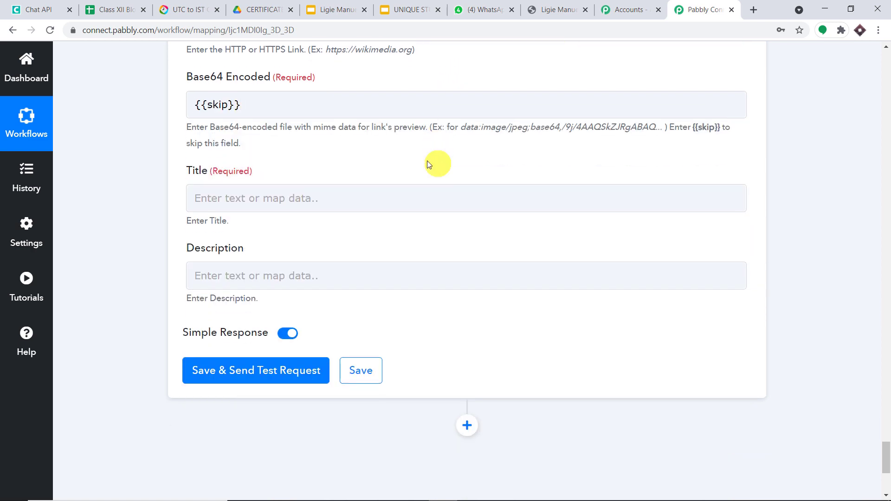
left_click(276, 195)
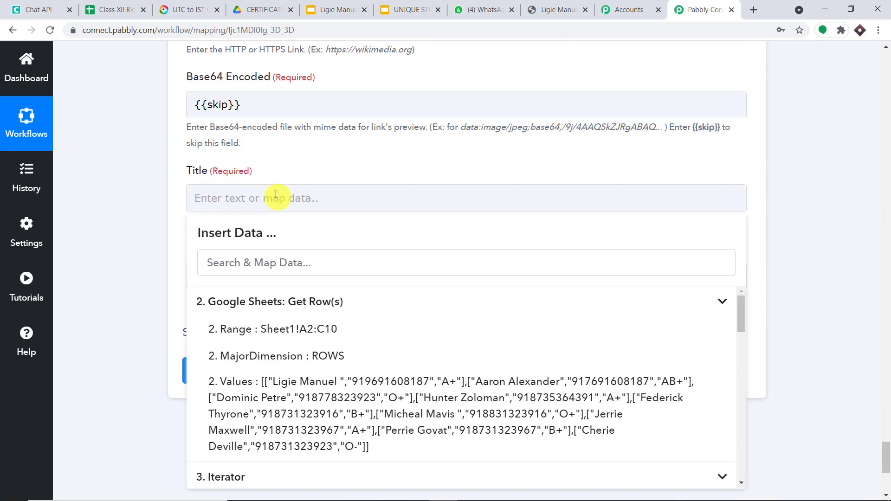
type("CERTIFICATE")
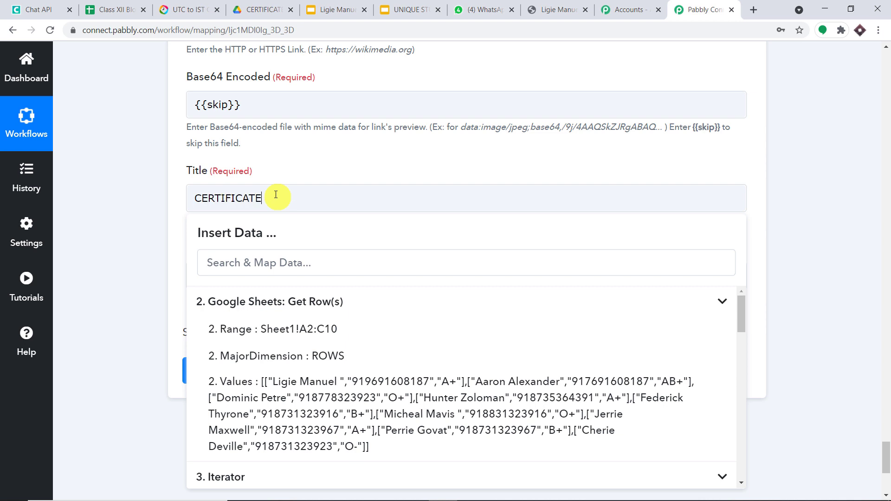
left_click(369, 144)
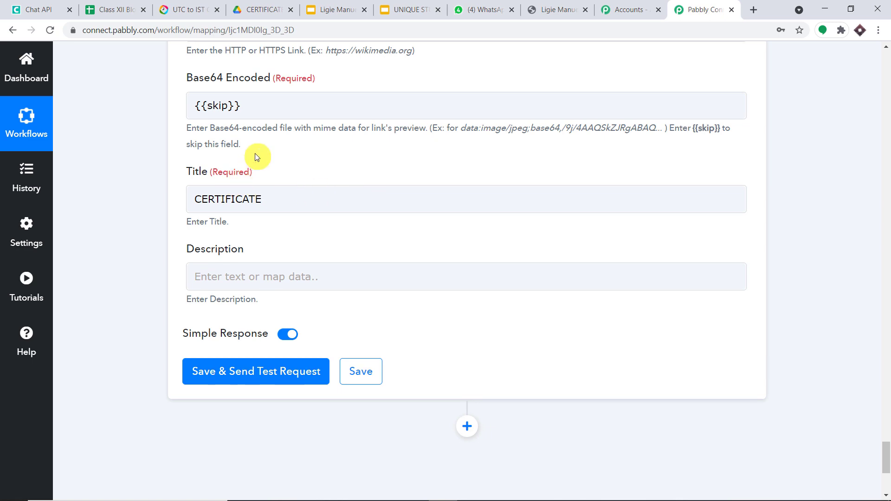
Step: Review the Chat API Send Link fields, then save the step and send a test request
scroll(257, 157, "up", 4)
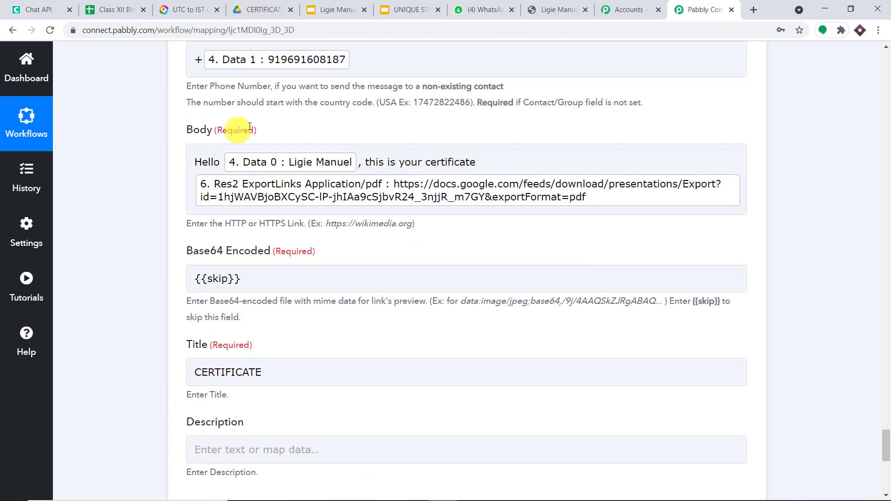
scroll(254, 131, "up", 3)
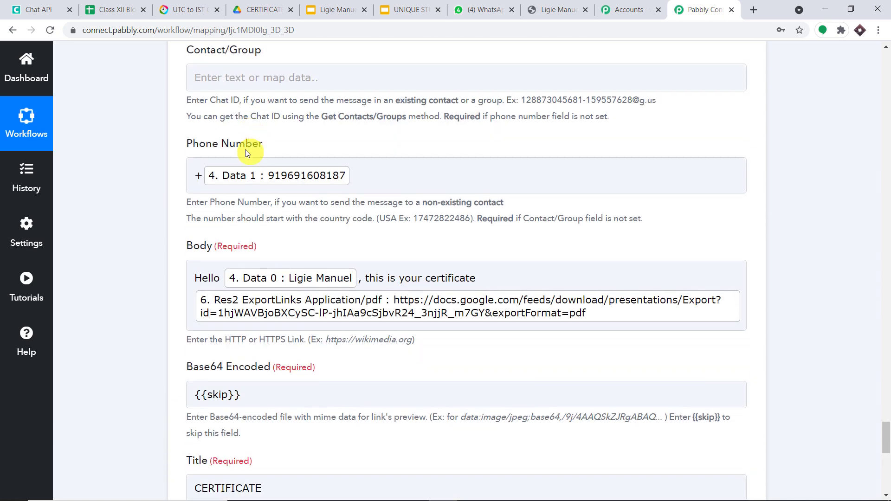
scroll(265, 152, "up", 3)
scroll(275, 165, "down", 7)
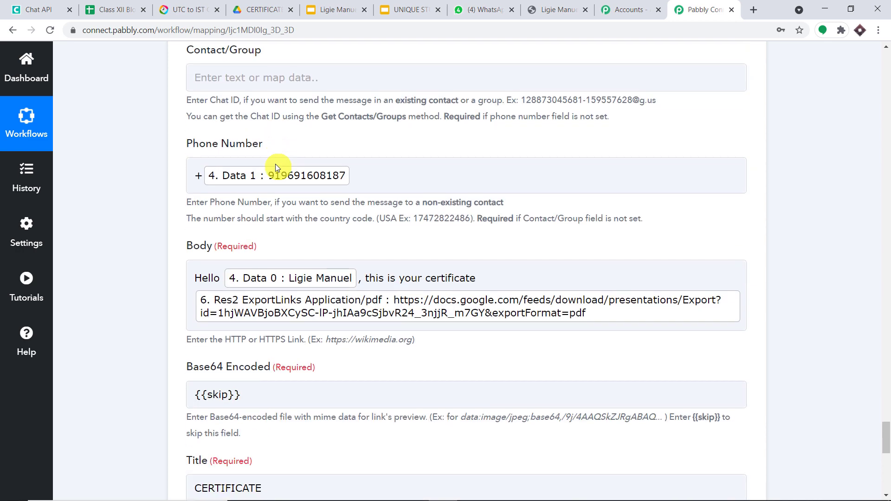
scroll(274, 164, "down", 5)
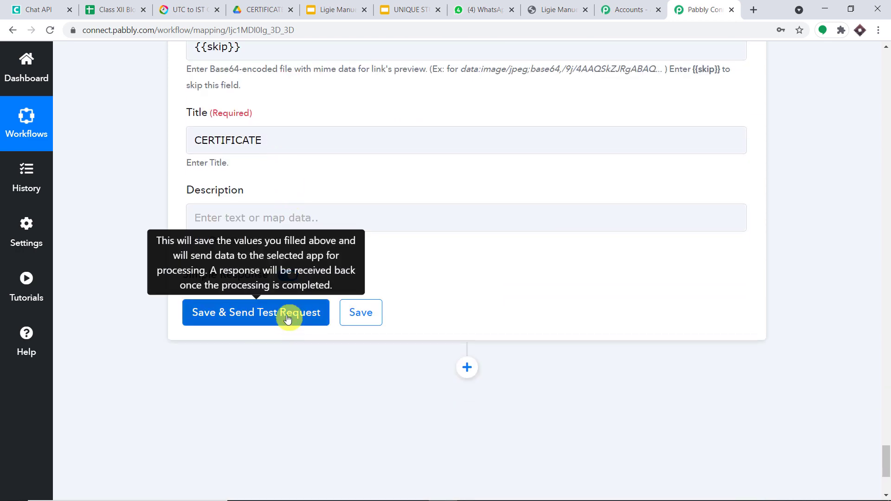
left_click(288, 319)
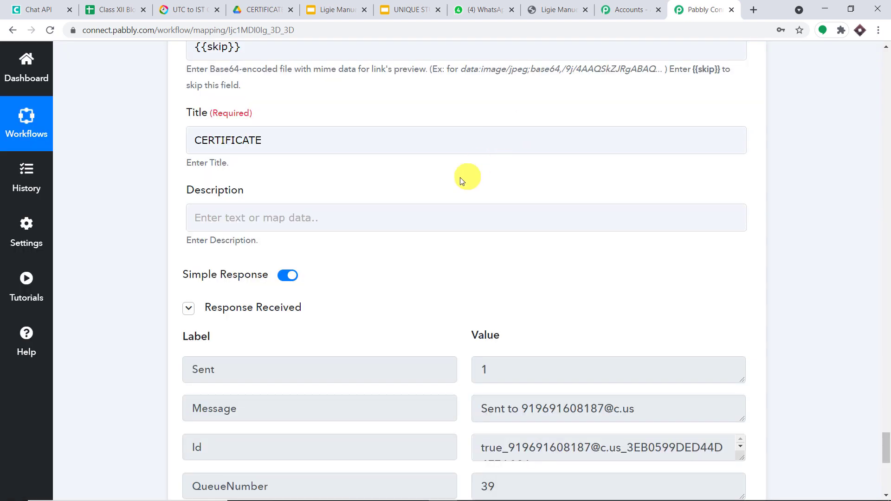
scroll(461, 180, "down", 2)
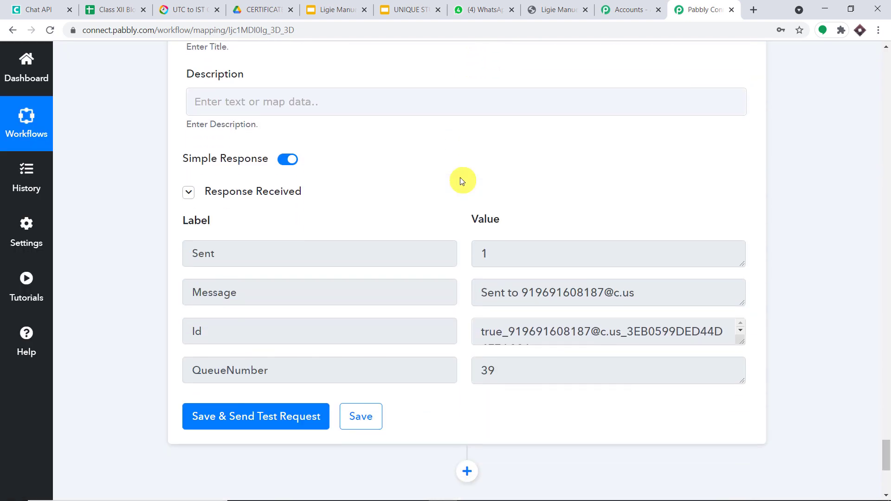
Step: Check the delivered certificate message in WhatsApp Web and the donor rows in the Class XII Blood Donation sheet
left_click(497, 10)
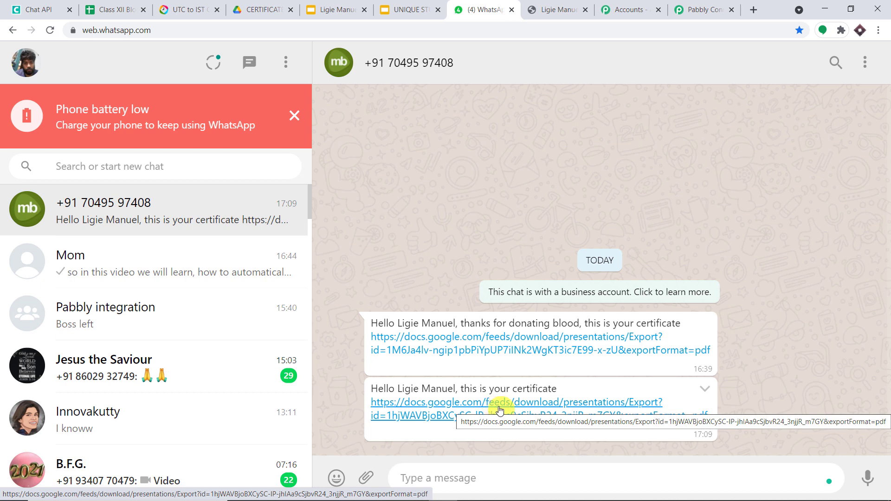
mouse_move(809, 497)
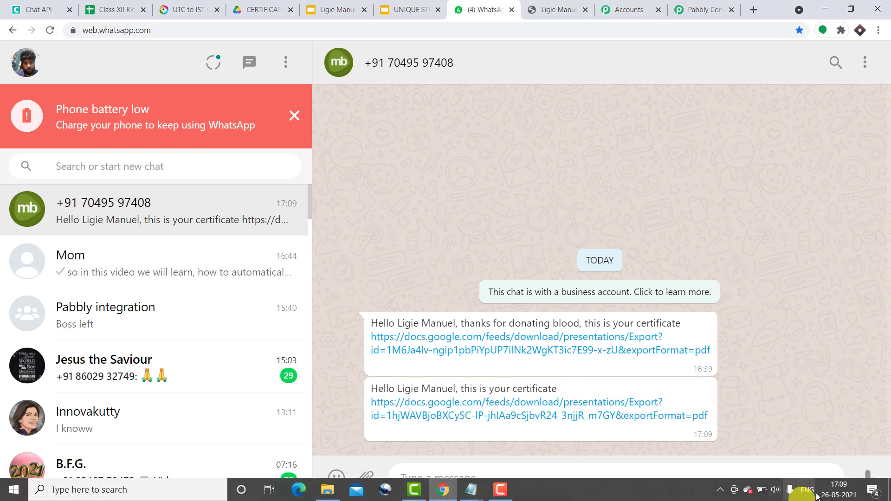
mouse_move(848, 497)
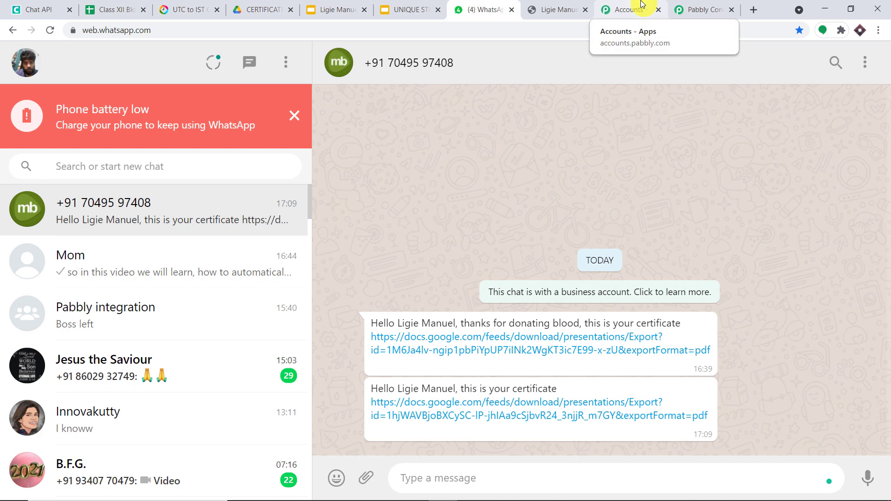
left_click(115, 10)
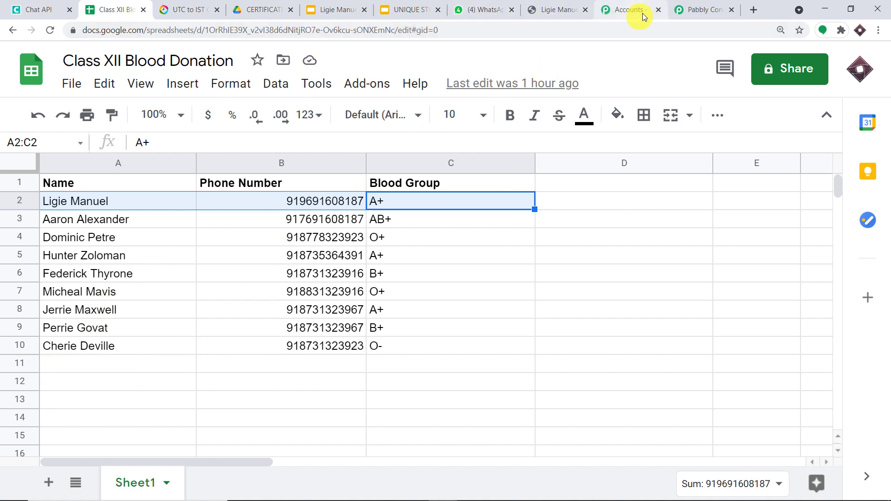
Step: Compare the Schedule by Pabbly trigger's run time in Pabbly Connect with Savvy Time's UTC to IST converter
left_click(682, 10)
left_click_drag(886, 454, 888, 70)
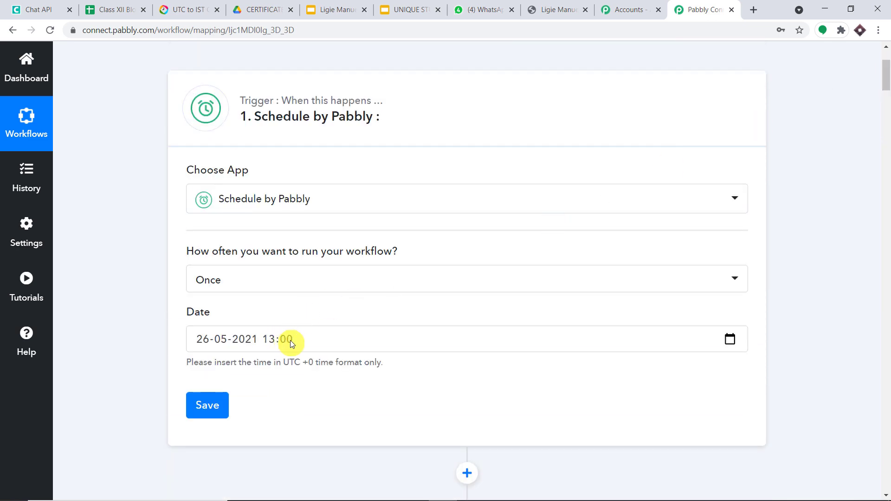
left_click(175, 10)
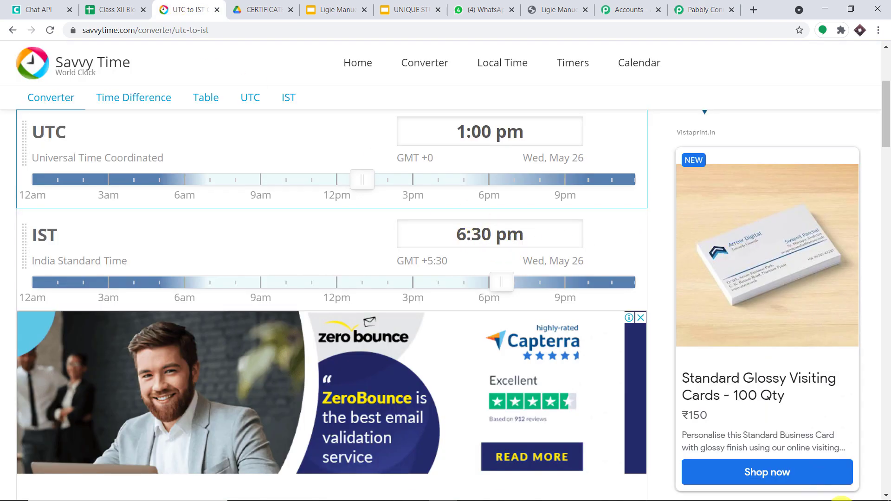
mouse_move(848, 496)
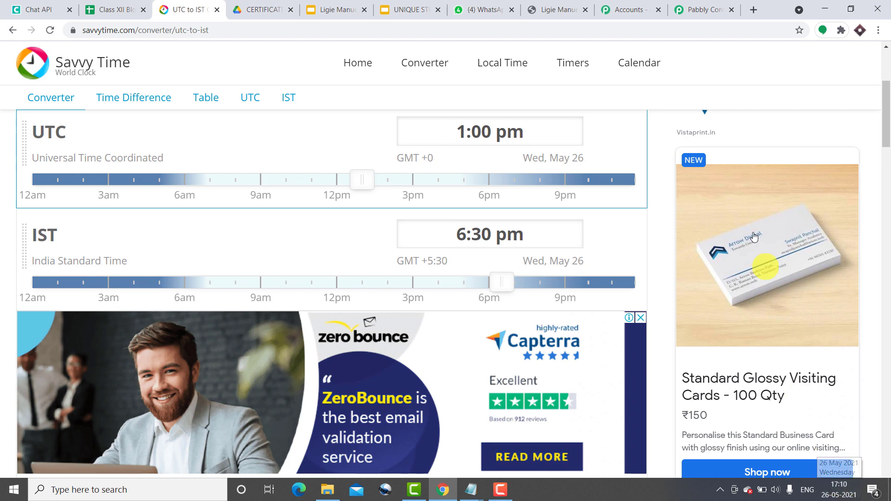
left_click(703, 8)
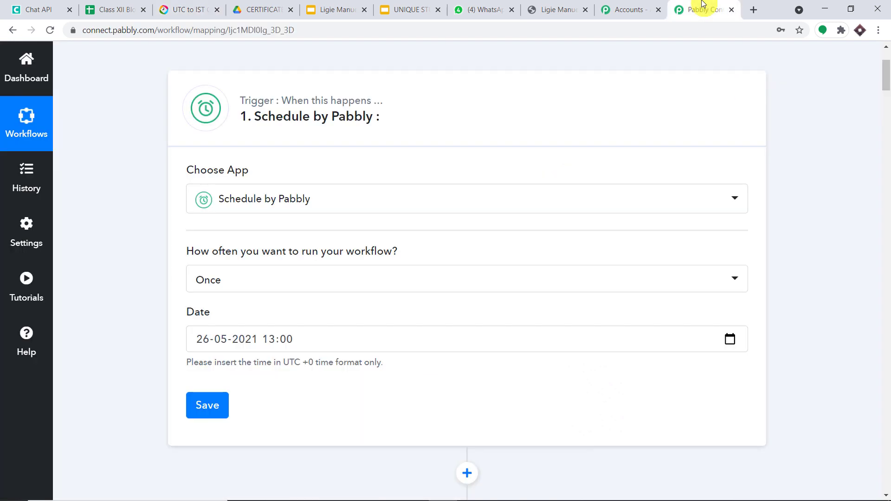
Step: Collapse every step of the workflow, from the Schedule by Pabbly trigger through to the Chat API action
left_click(598, 110)
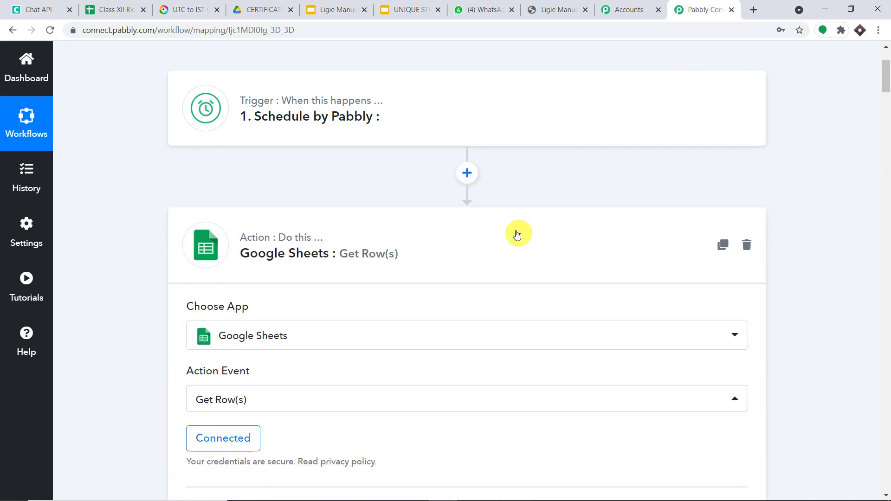
left_click(516, 233)
left_click(495, 357)
scroll(493, 339, "down", 4)
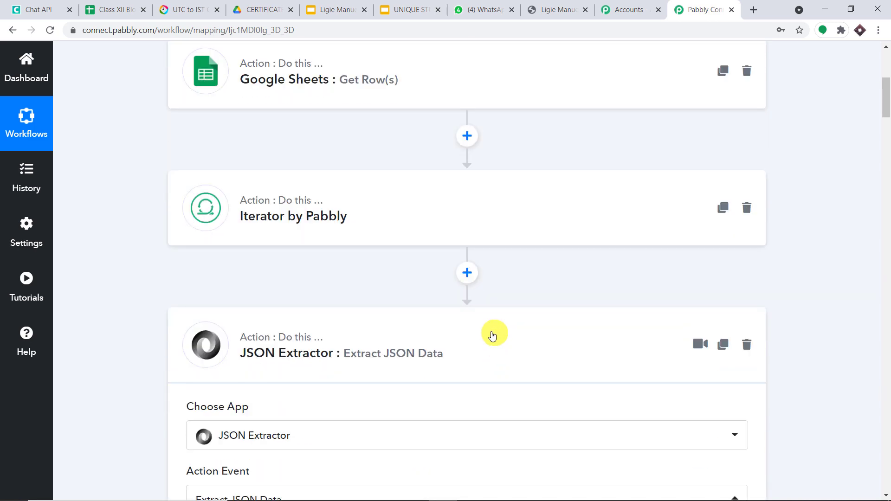
left_click(491, 343)
left_click(485, 315)
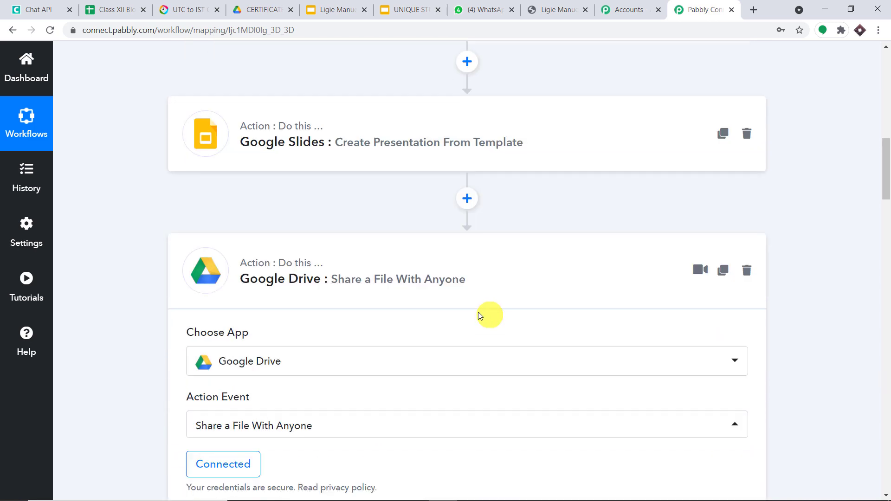
left_click(460, 275)
left_click(552, 241)
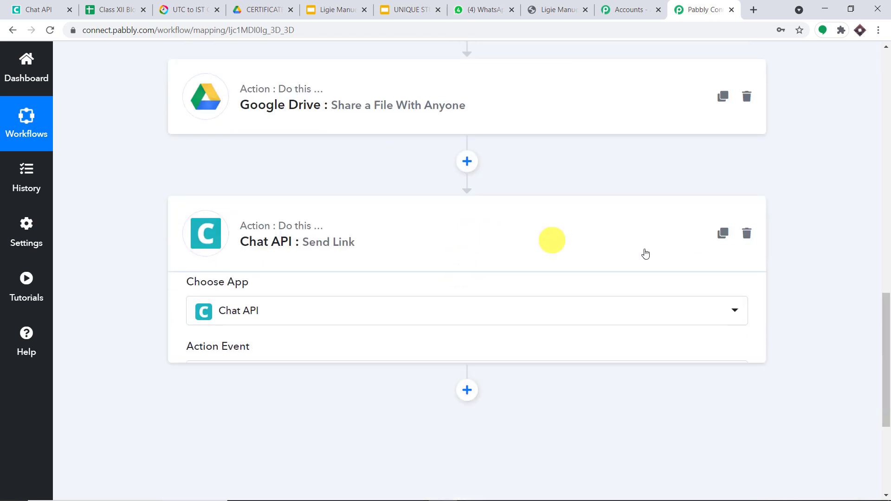
Step: Review the complete workflow sequence from the schedule trigger through the Google Sheets, Iterator, JSON Extractor, Google Slides, Google Drive and Chat API actions
left_click_drag(886, 352, 883, 124)
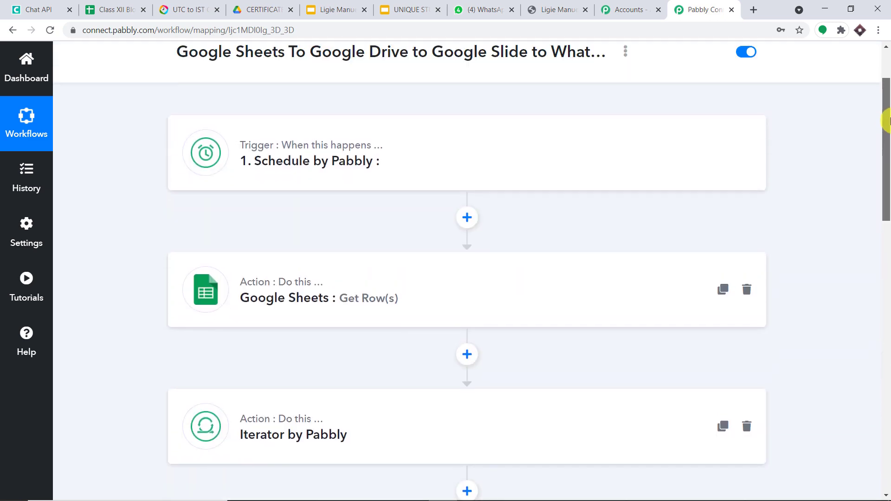
mouse_move(295, 159)
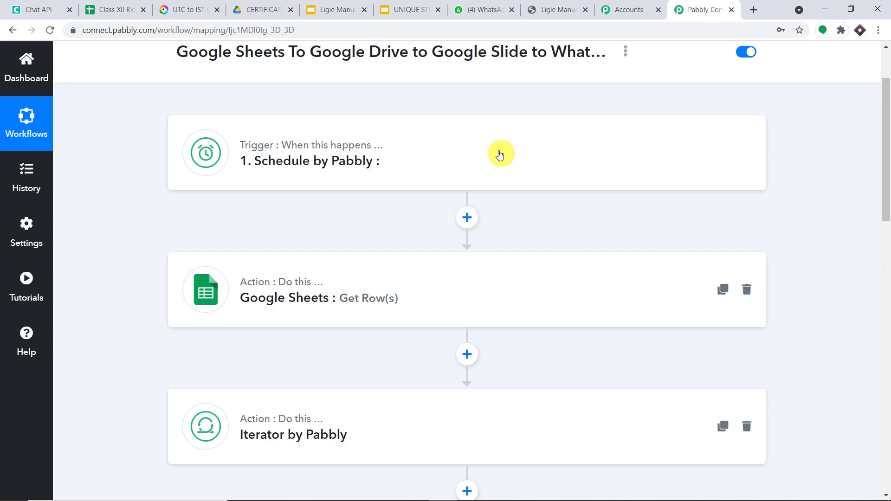
scroll(497, 158, "down", 3)
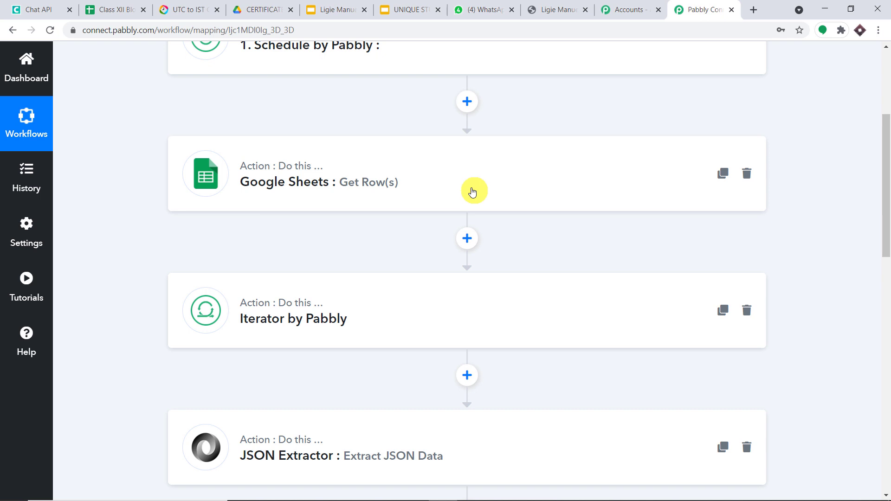
scroll(473, 192, "down", 3)
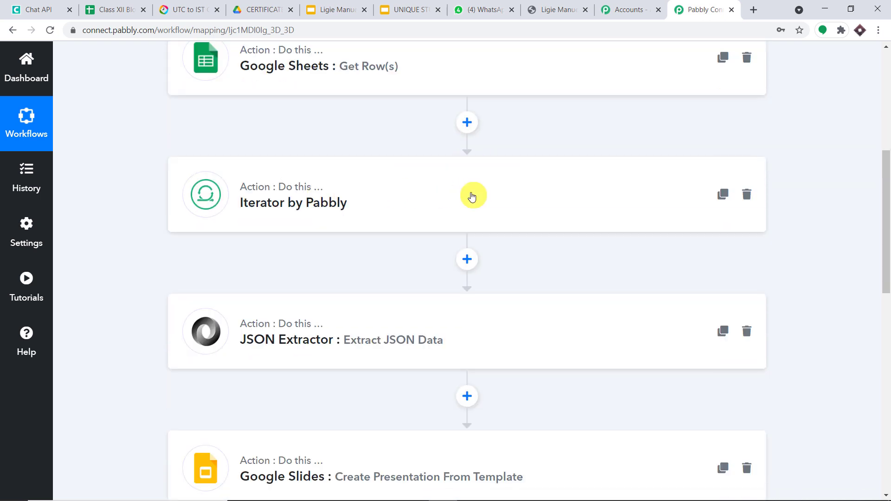
scroll(473, 196, "down", 3)
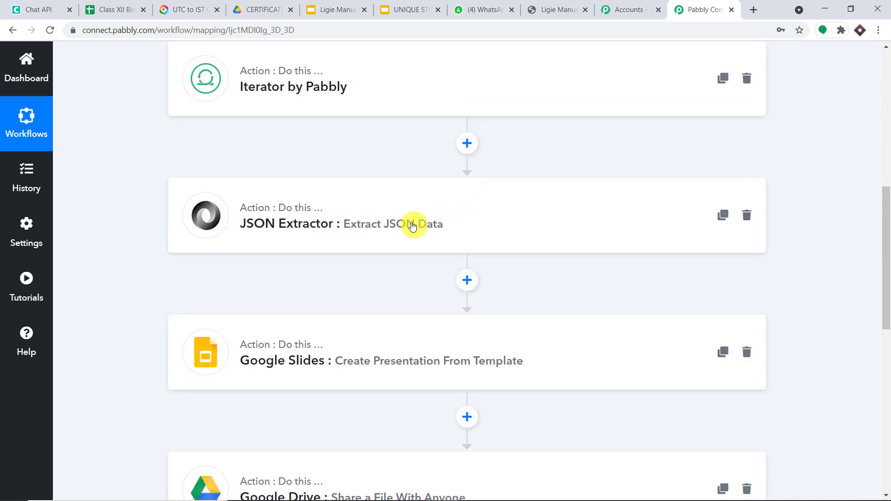
scroll(413, 226, "down", 3)
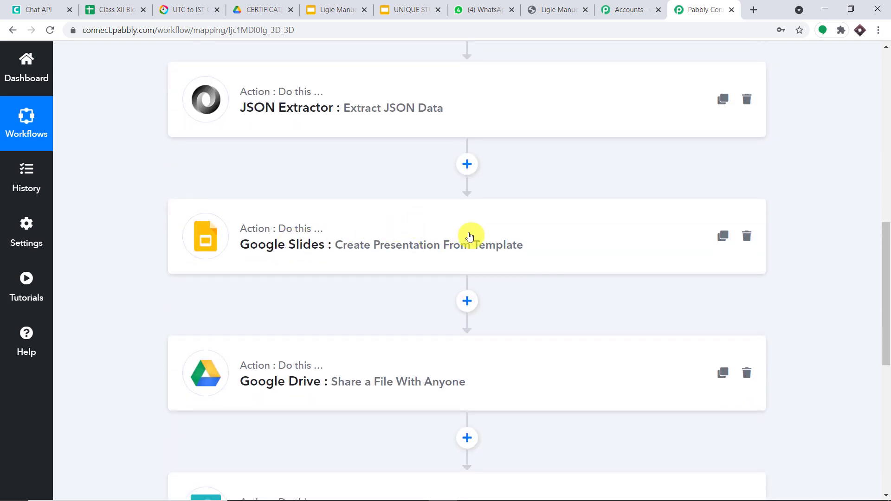
scroll(542, 249, "down", 4)
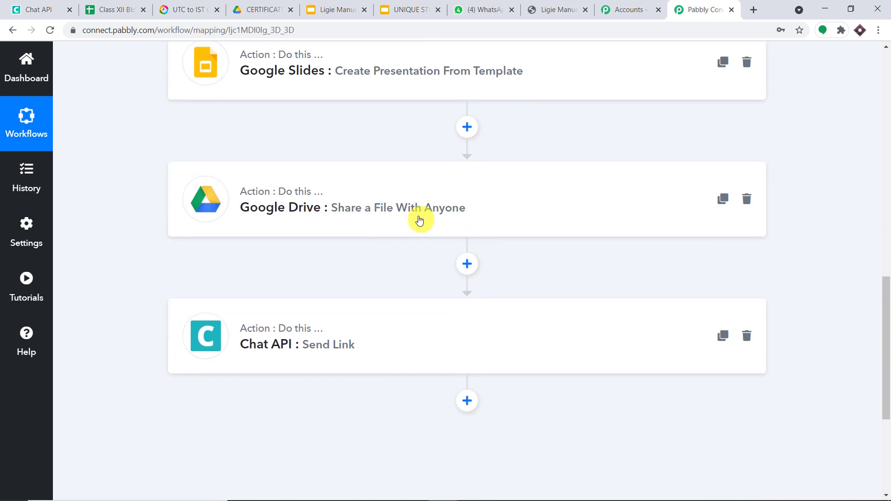
scroll(413, 209, "down", 1)
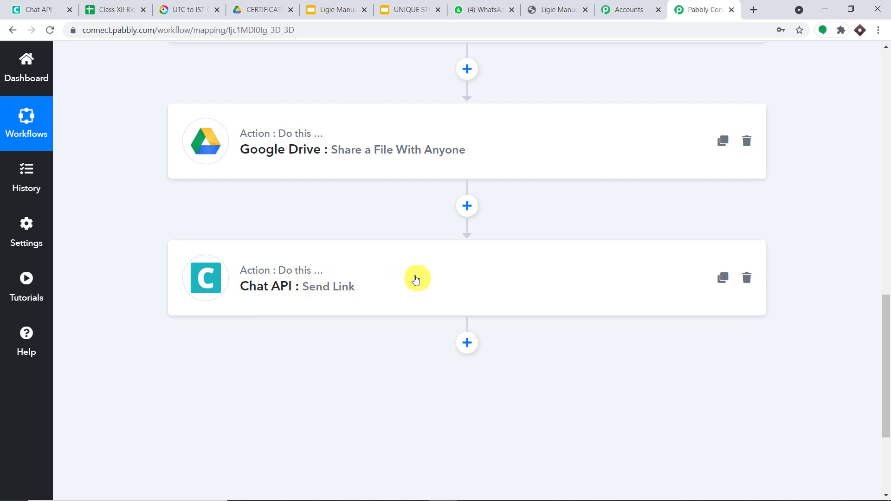
scroll(416, 278, "up", 7)
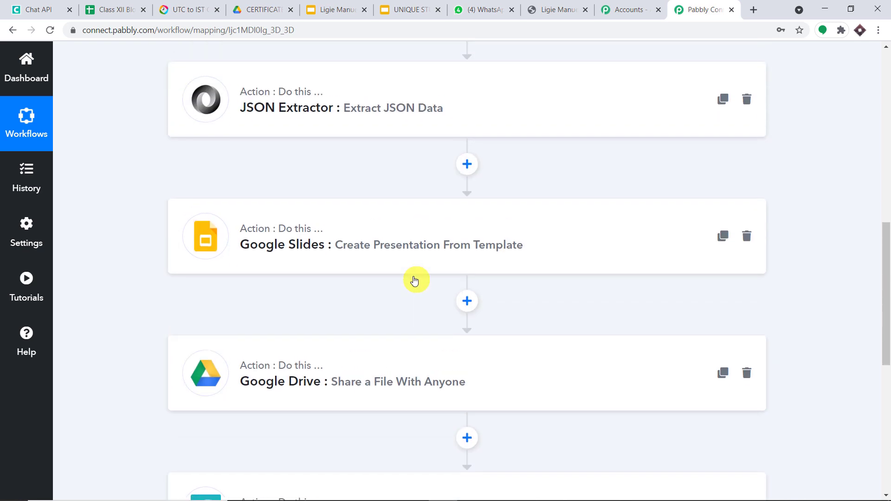
scroll(312, 152, "up", 3)
scroll(313, 150, "up", 1)
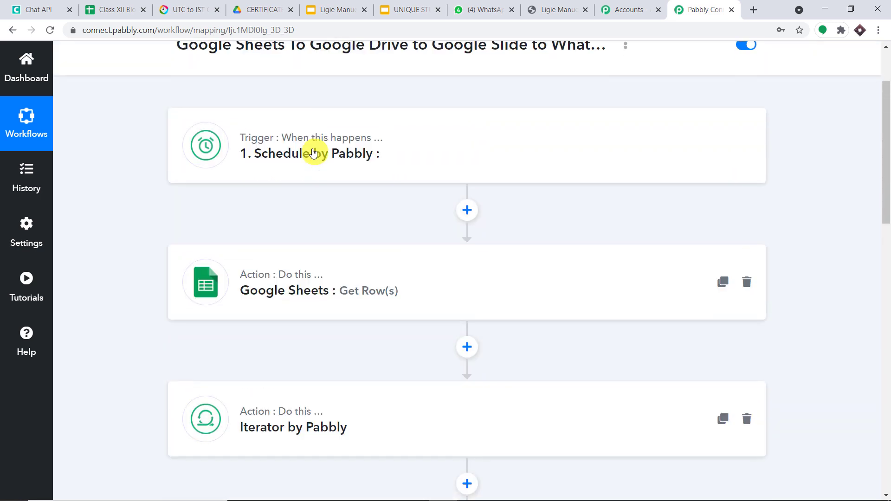
scroll(325, 186, "down", 8)
scroll(332, 237, "down", 5)
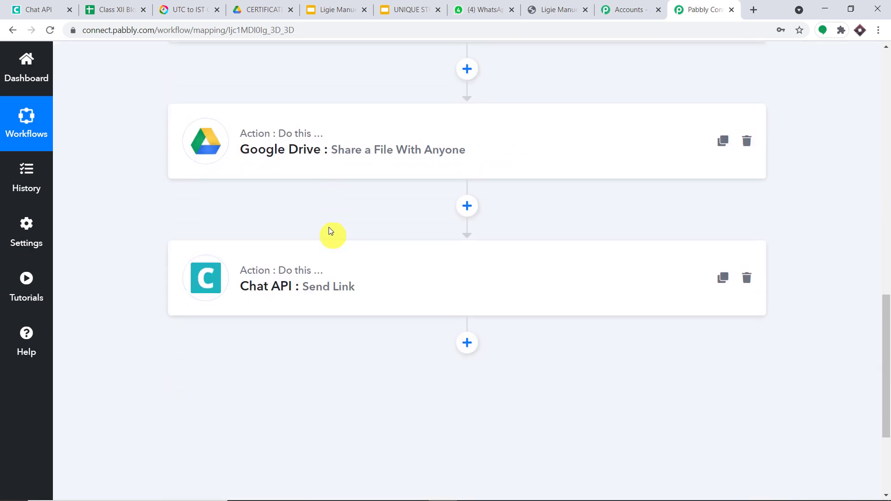